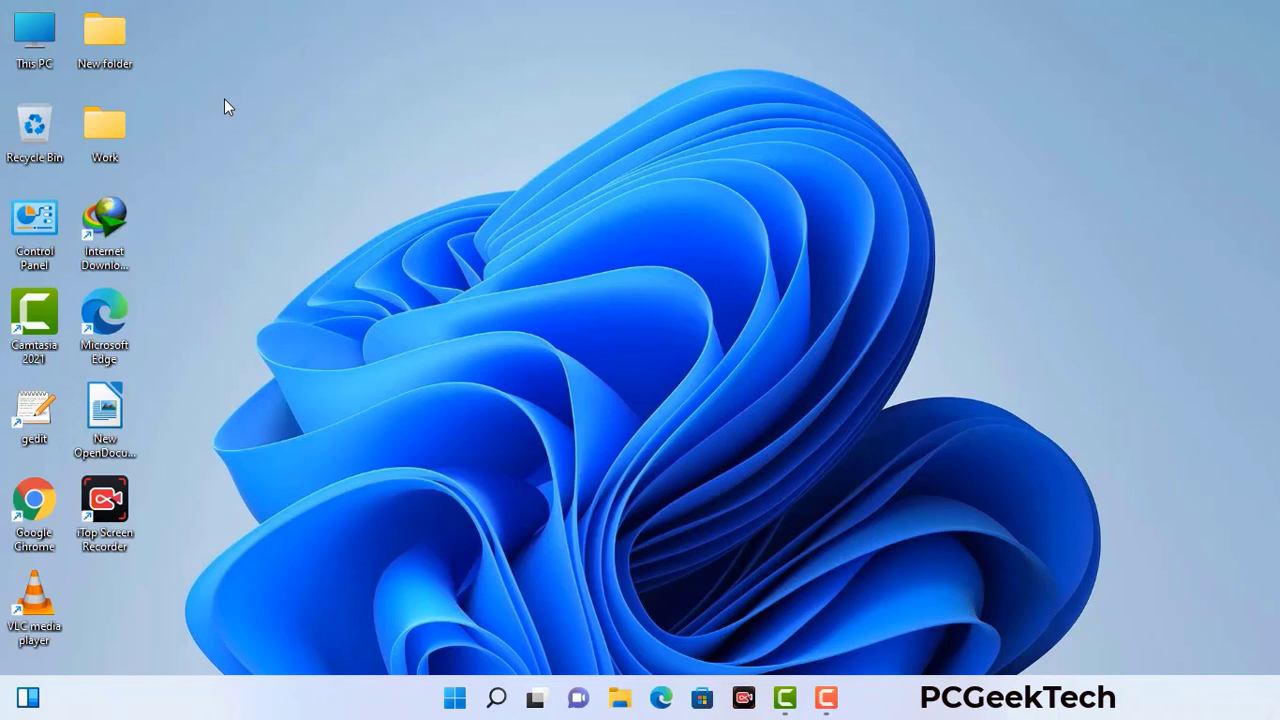
Launch System Configuration by running msconfig from the Run box
key("super+r")
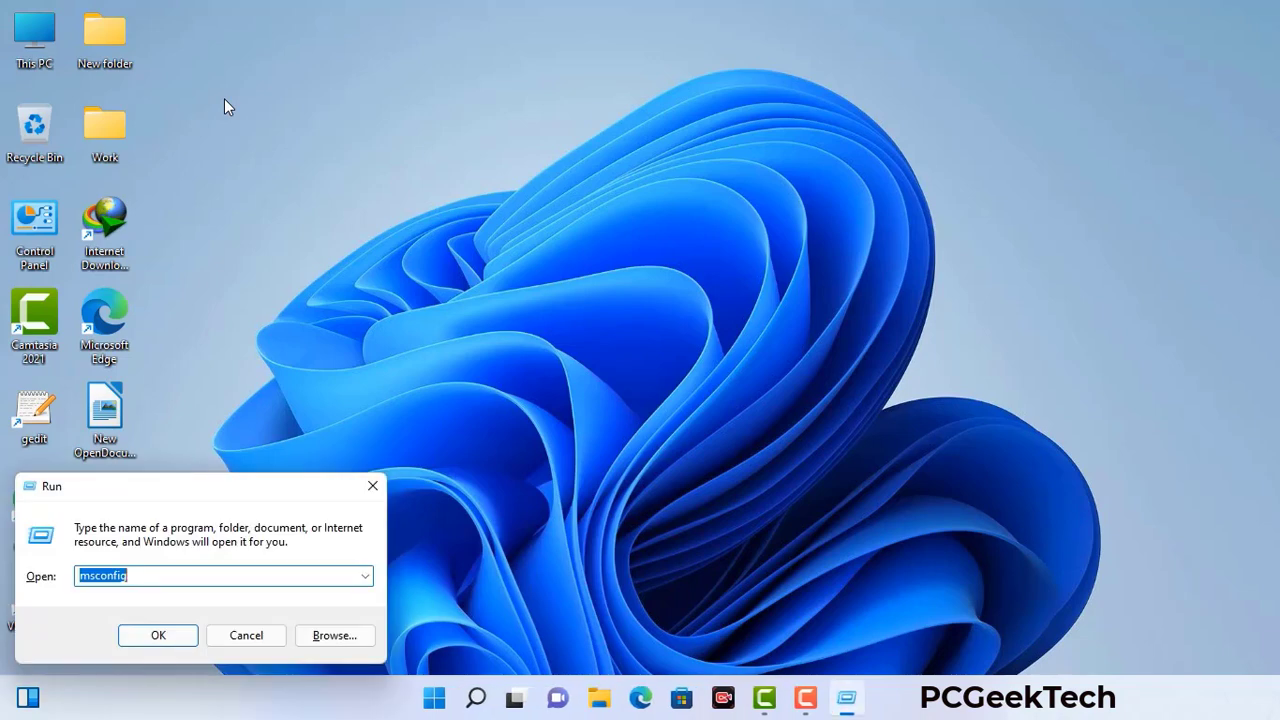
left_click_drag(218, 478, 563, 160)
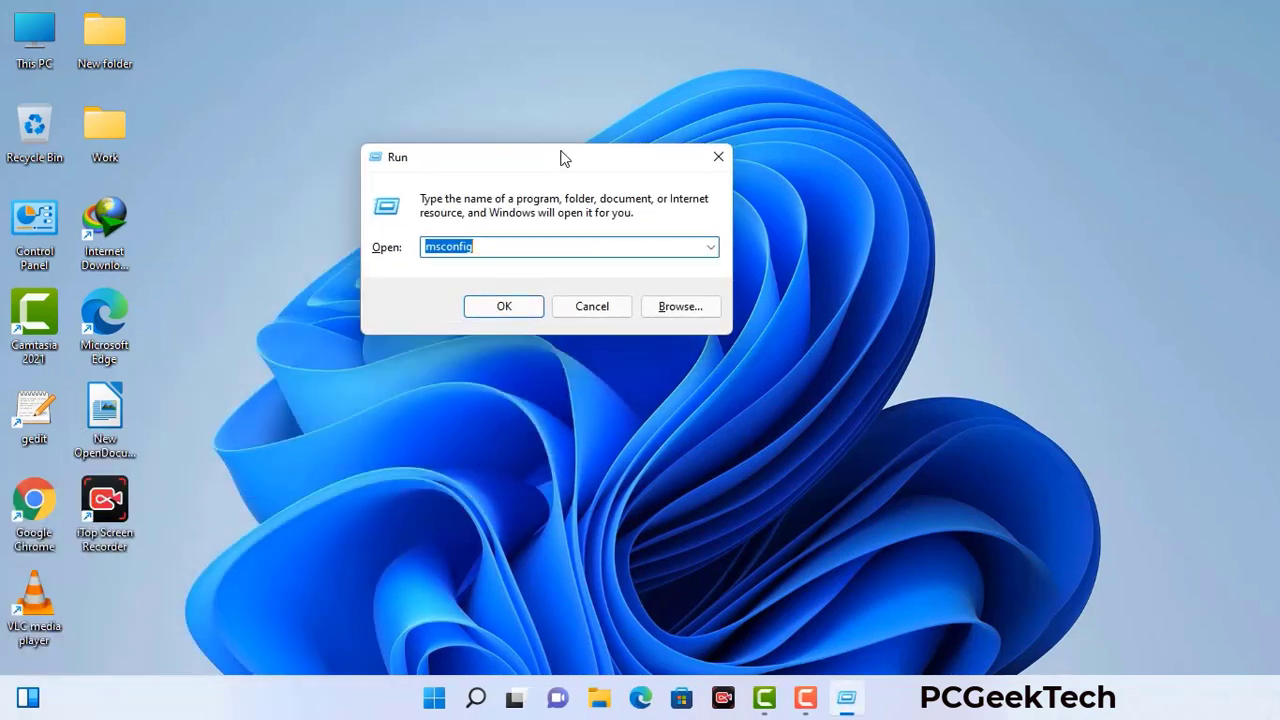
left_click(510, 250)
left_click(495, 312)
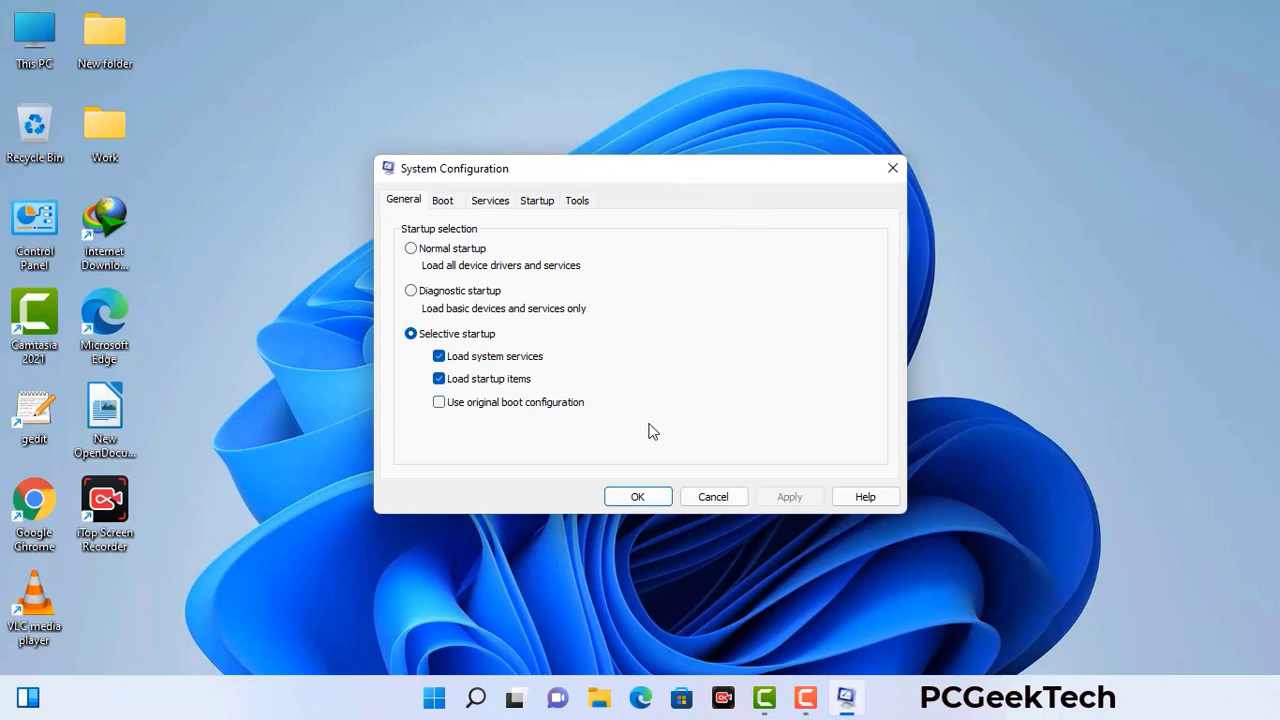
On the Boot tab, enable Safe boot with Network, apply, and restart into Safe Mode
left_click(444, 202)
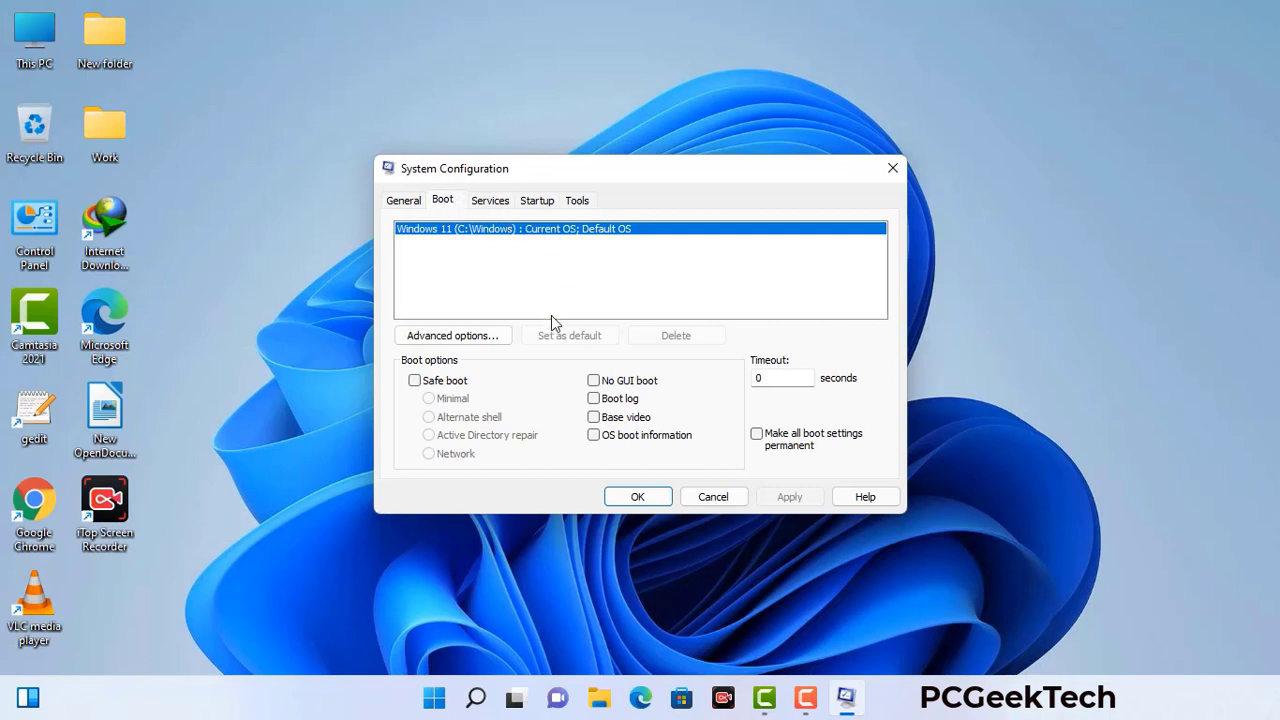
left_click(414, 382)
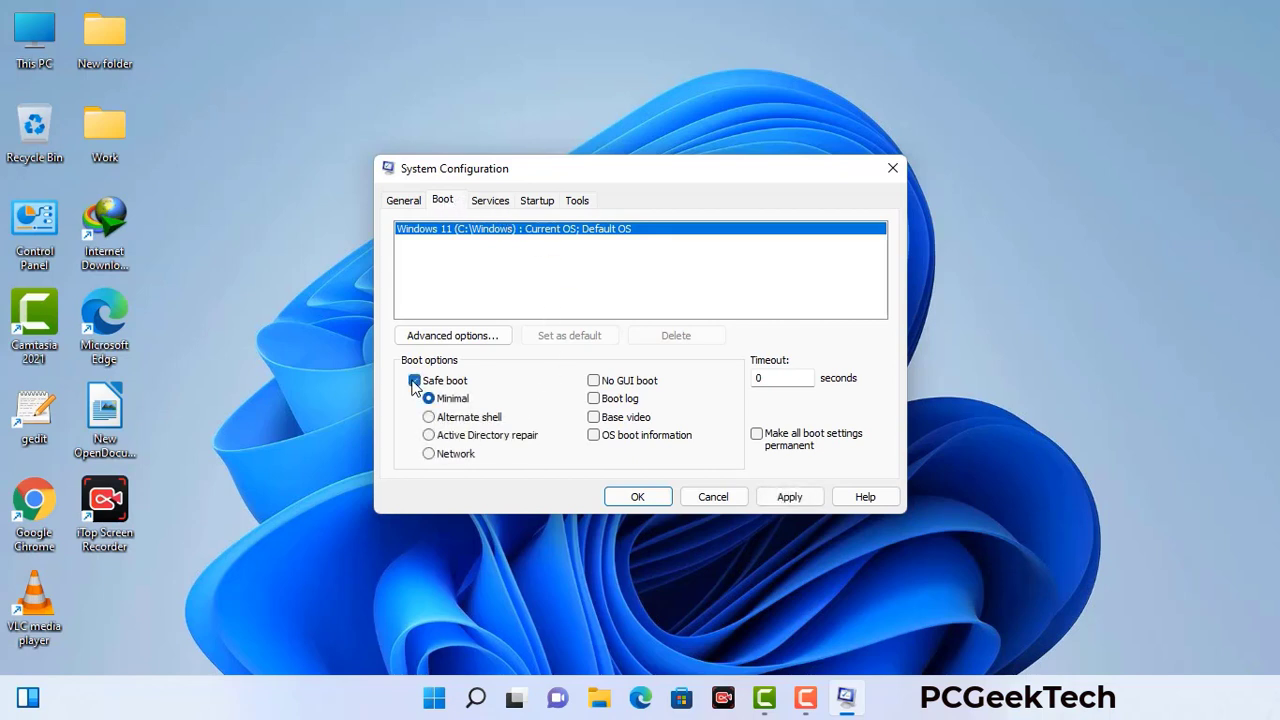
left_click(455, 456)
left_click(789, 498)
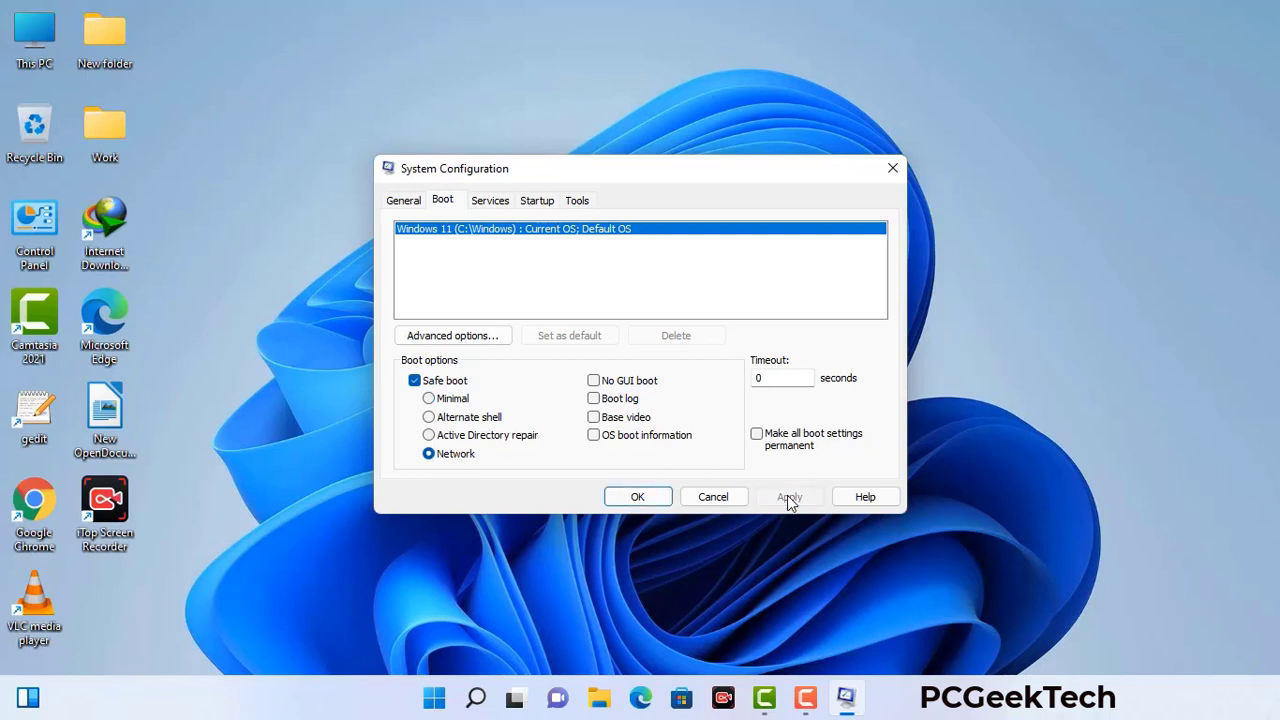
left_click(635, 503)
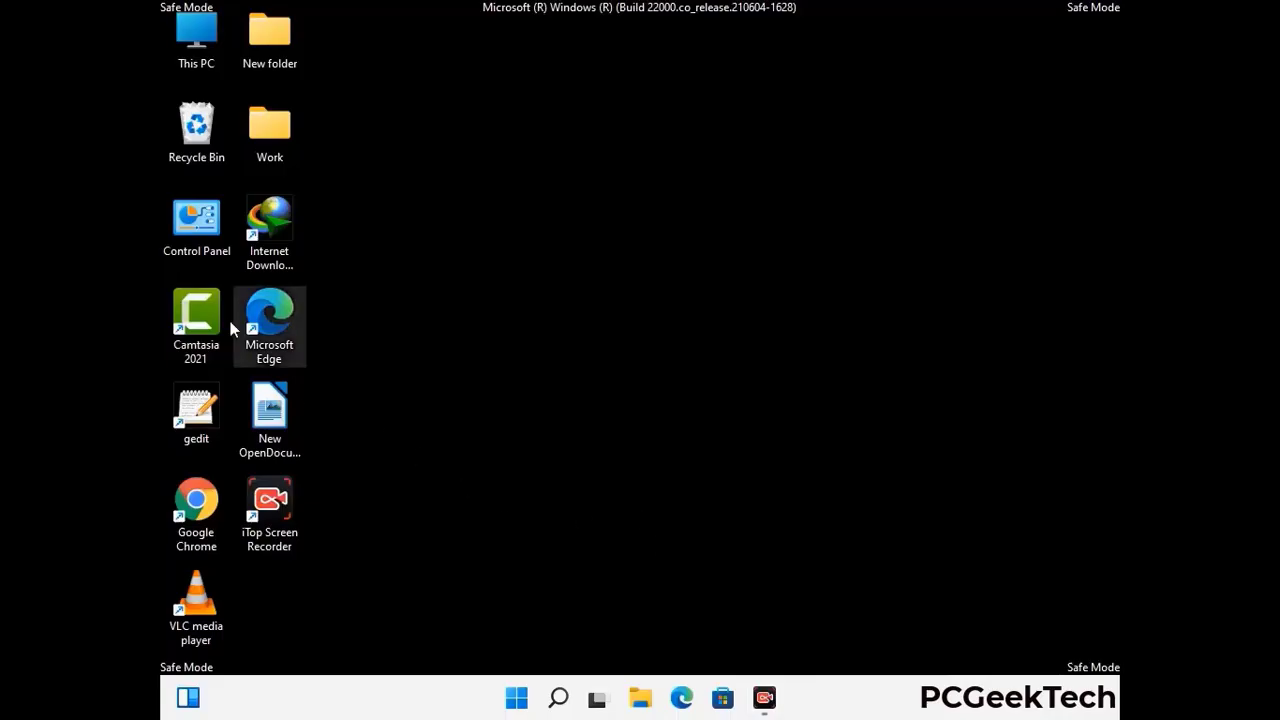
Turn on 'Show hidden files, folders, and drives' in File Explorer Options, then close Control Panel
double_click(197, 237)
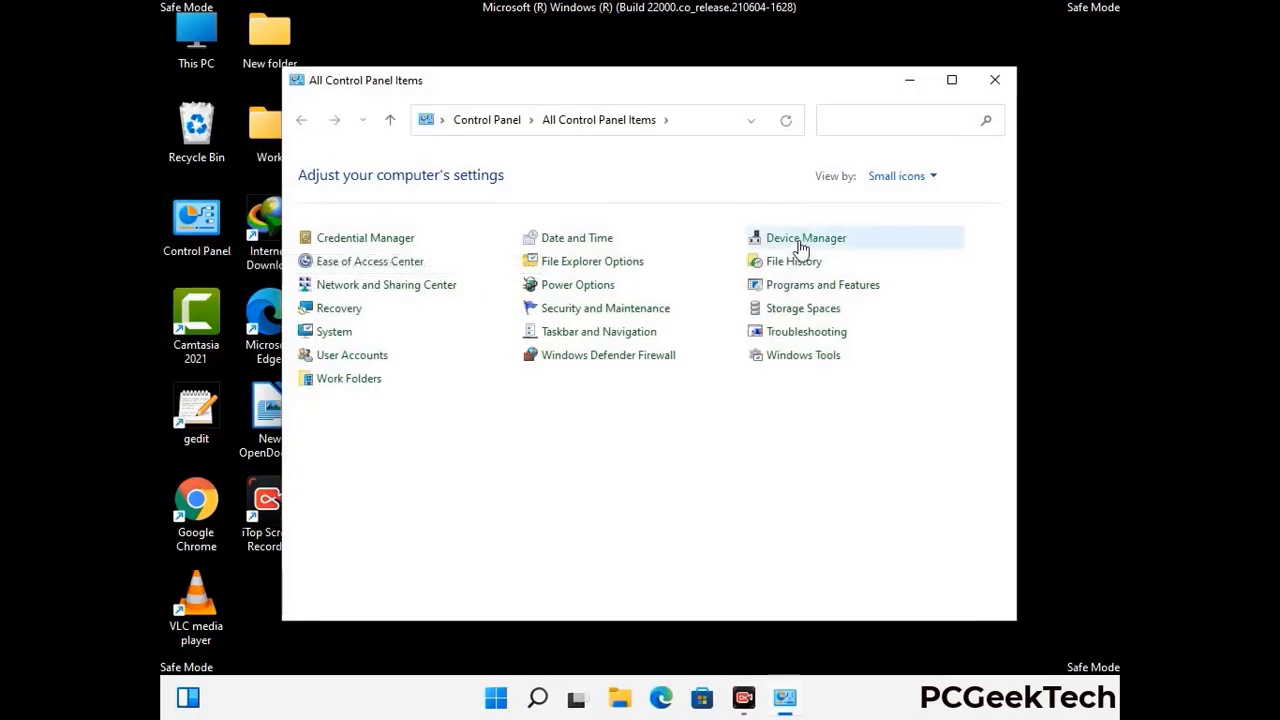
left_click(618, 268)
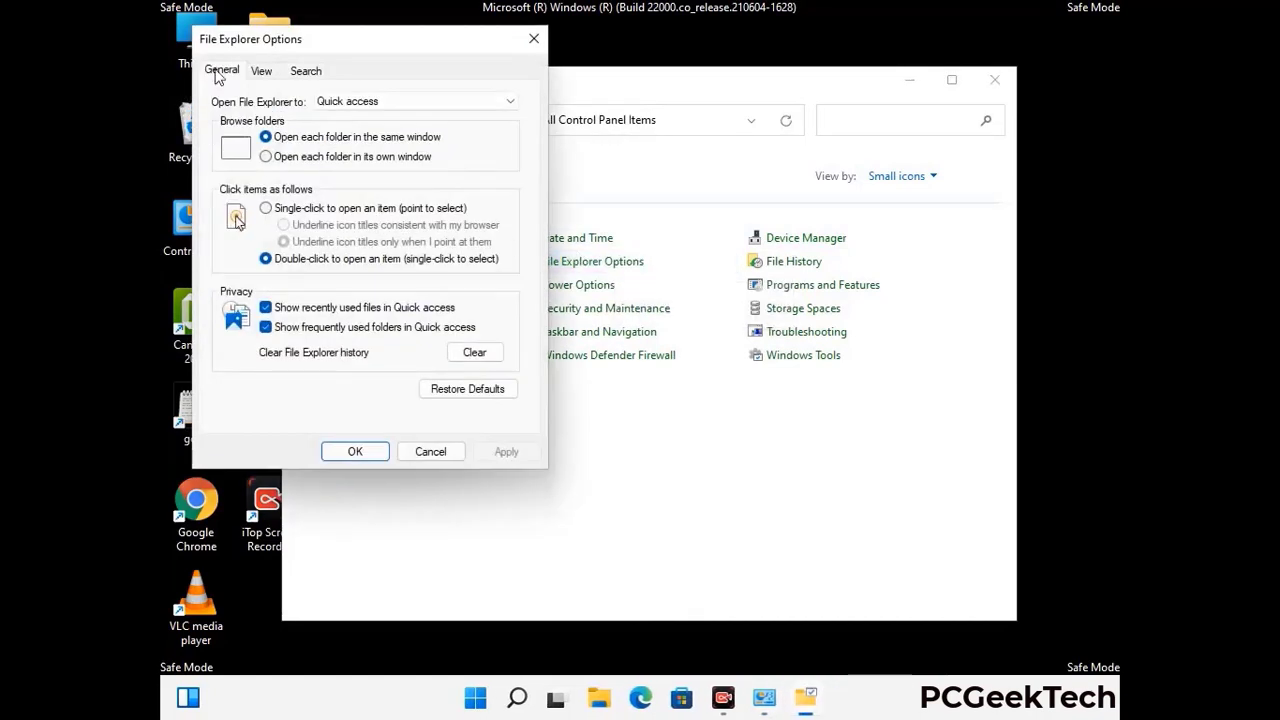
left_click(262, 72)
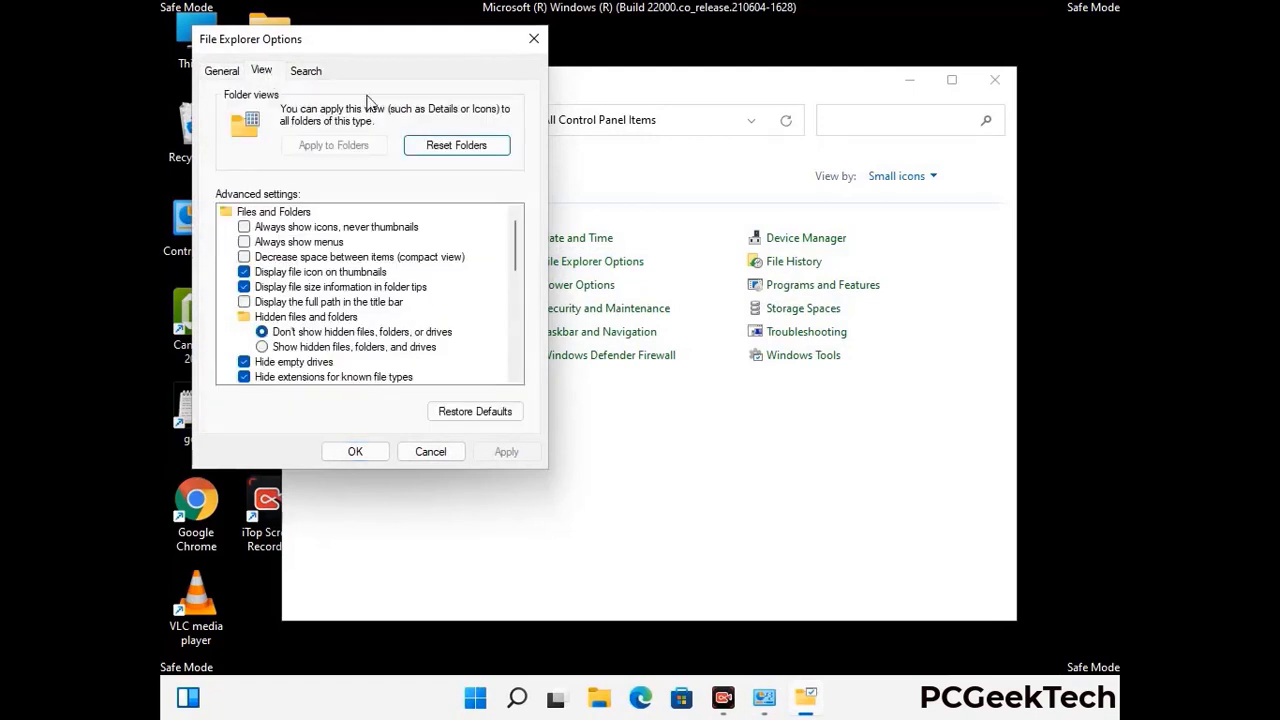
left_click(262, 347)
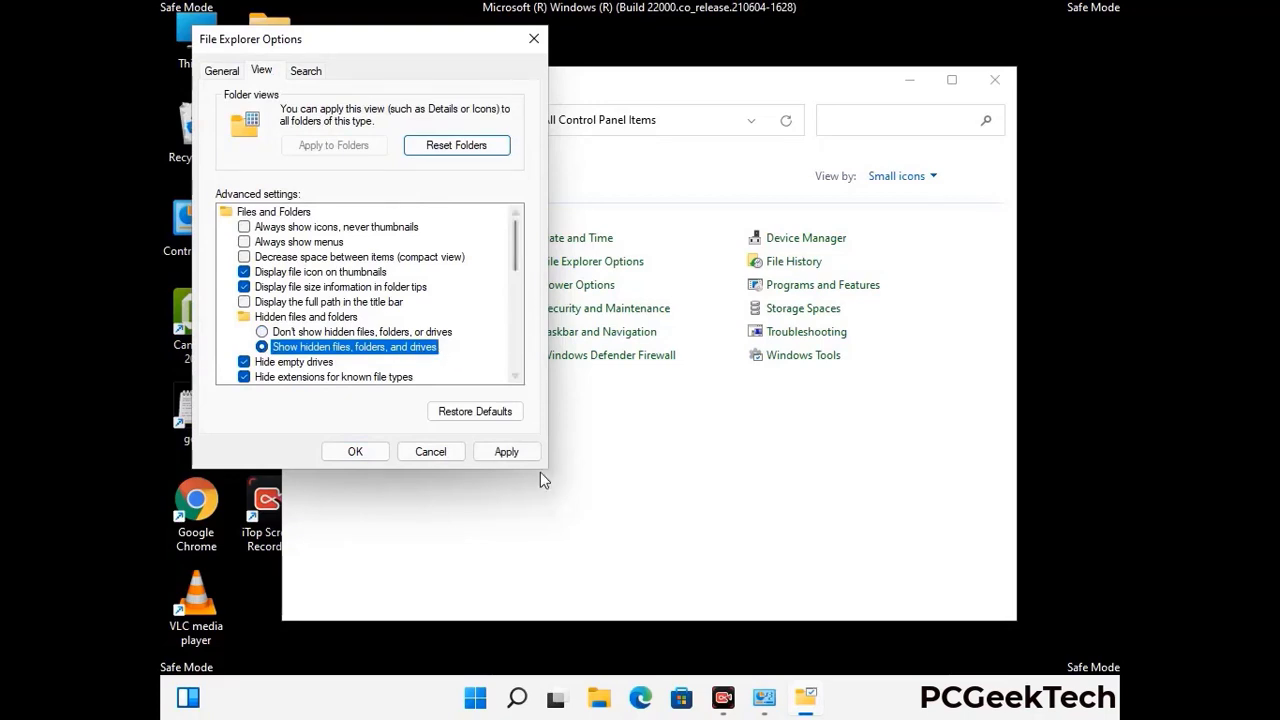
left_click(505, 453)
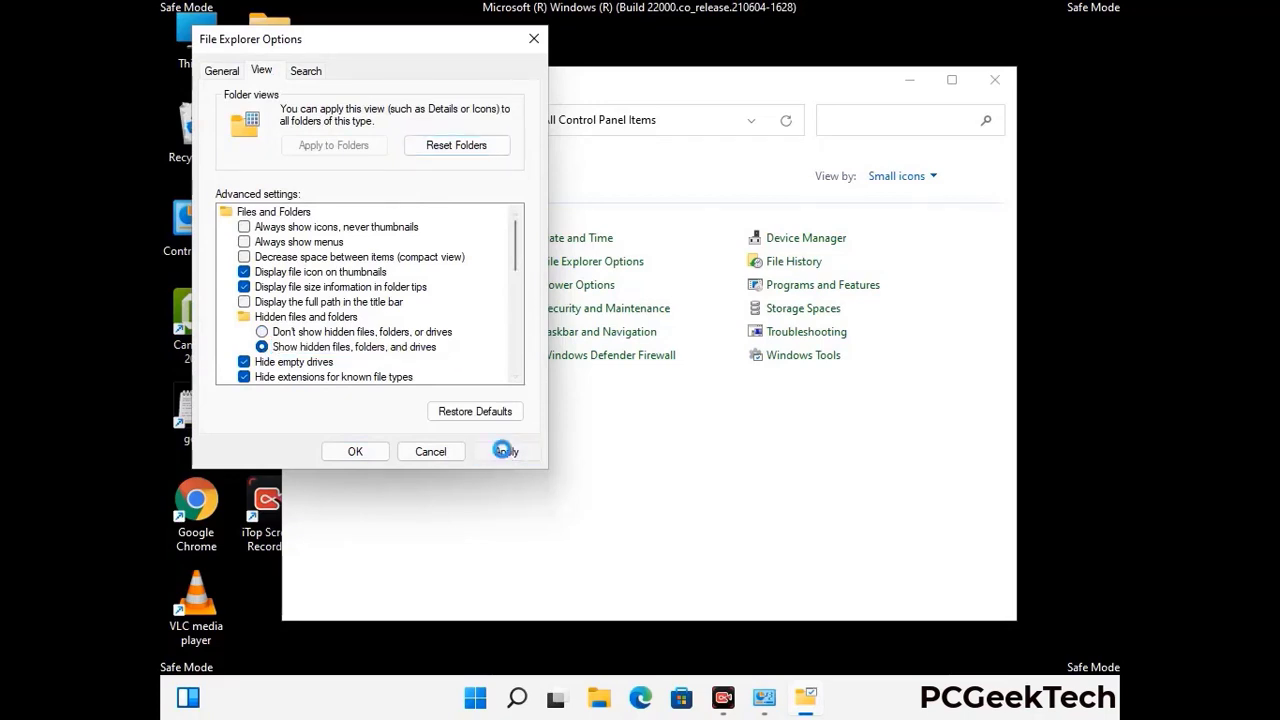
left_click(352, 452)
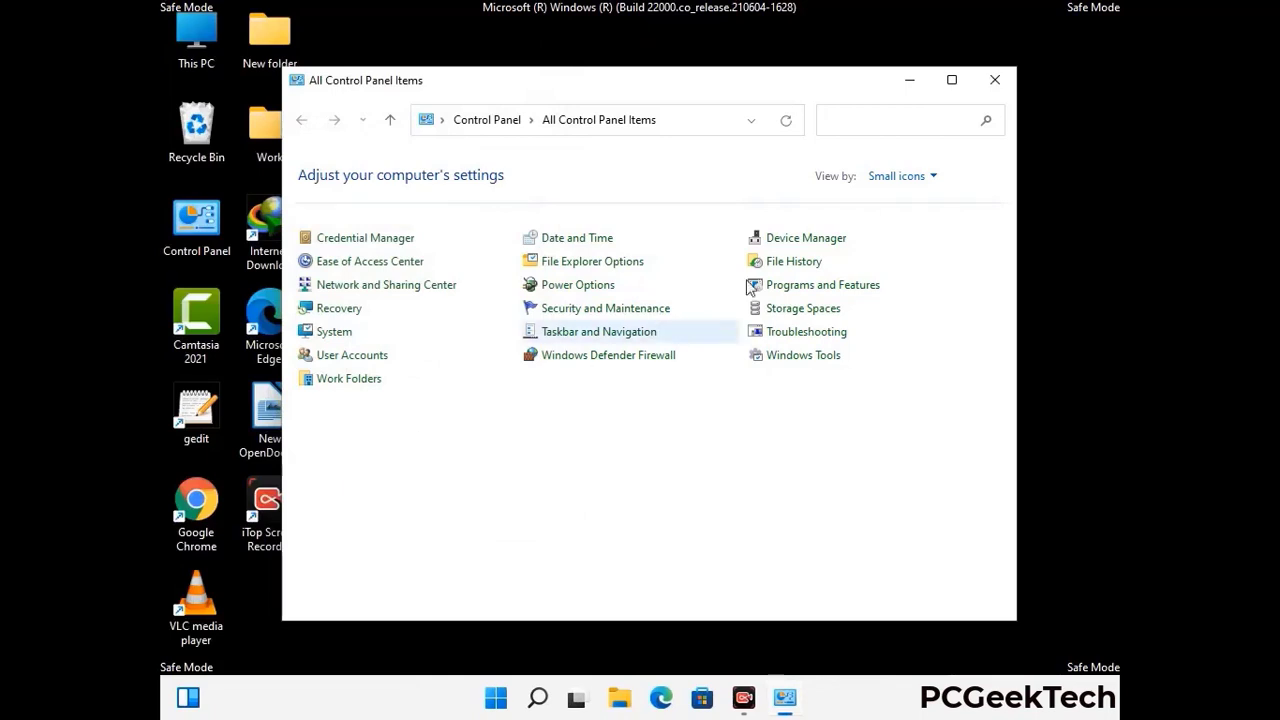
left_click(993, 81)
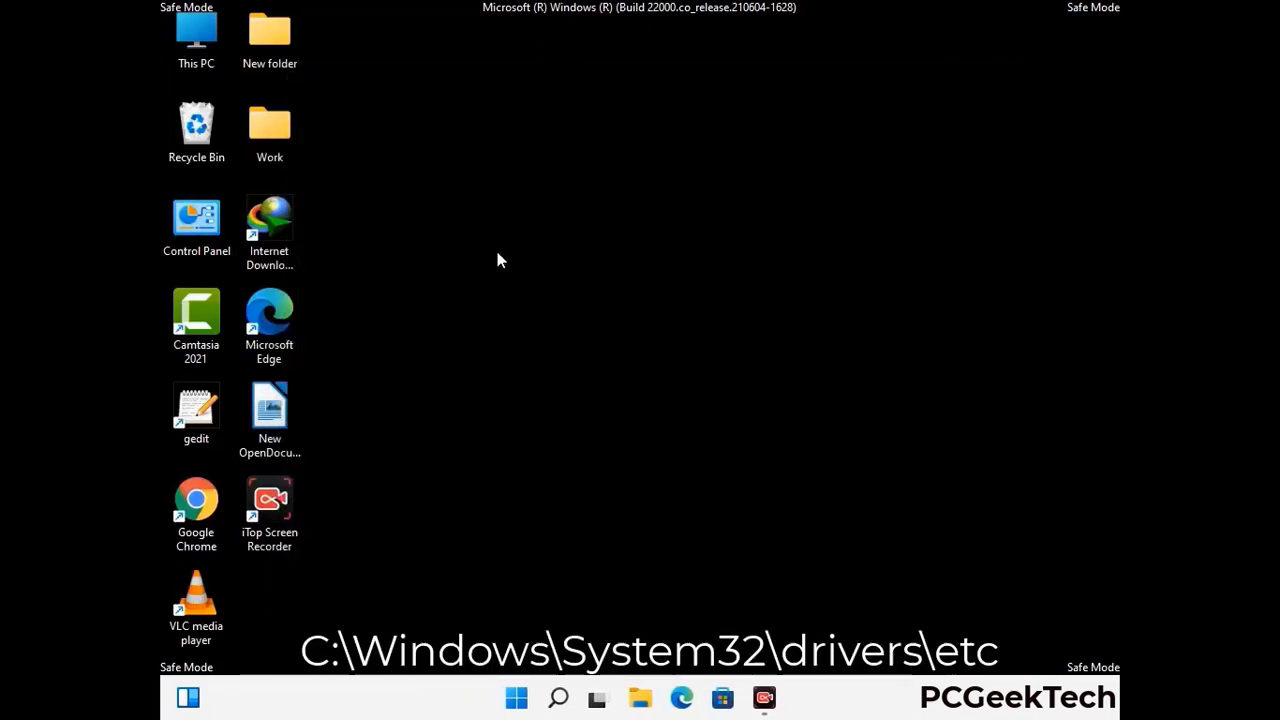
Browse from This PC to C:\Windows\System32\drivers\etc
double_click(190, 62)
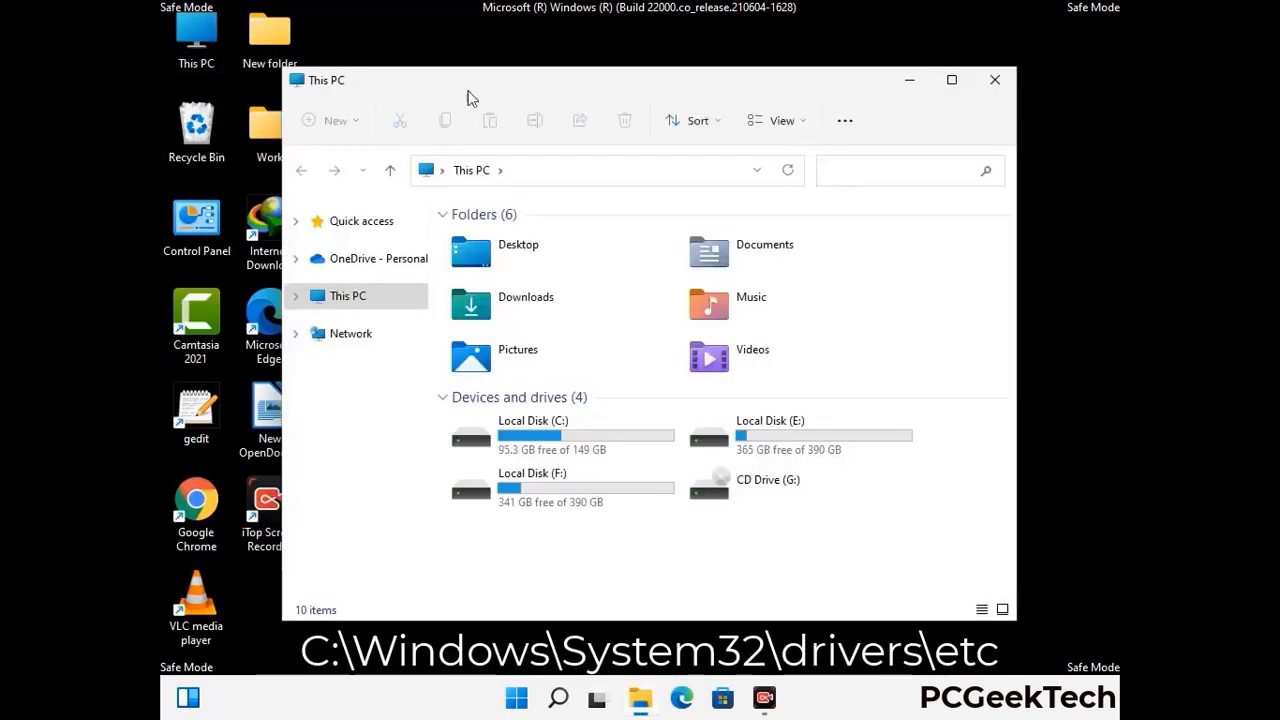
left_click(560, 438)
double_click(560, 438)
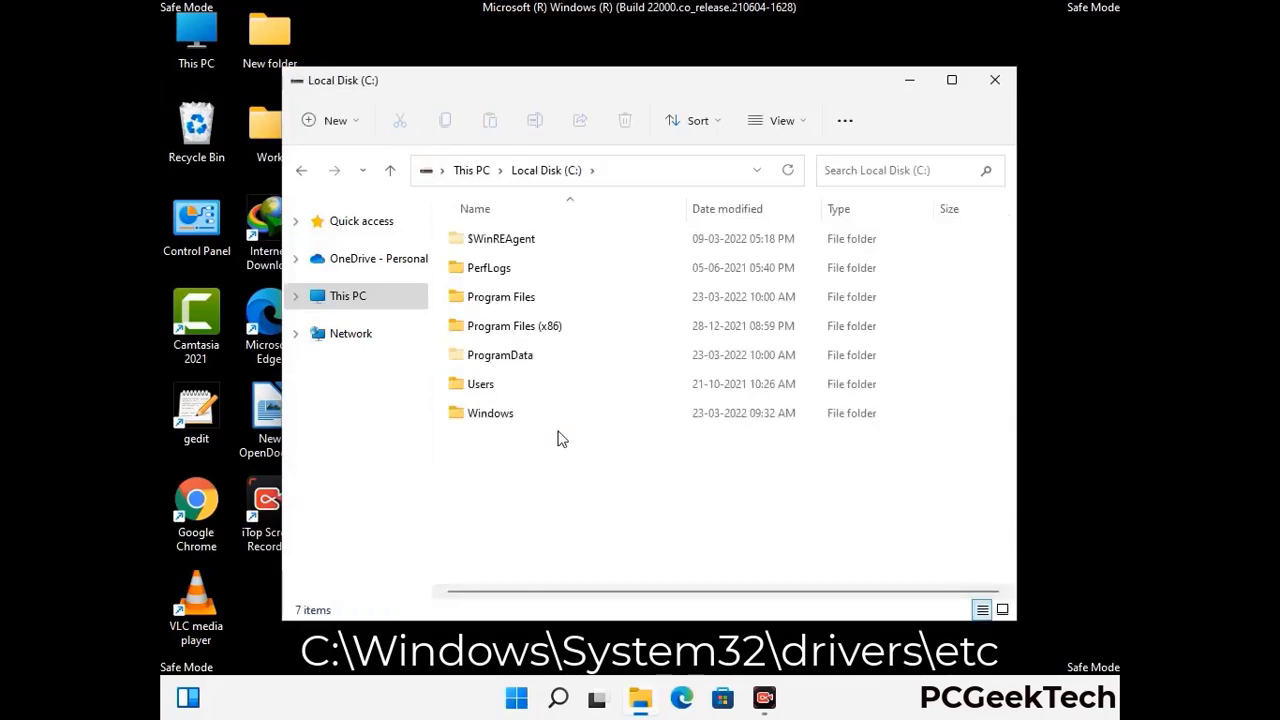
double_click(480, 420)
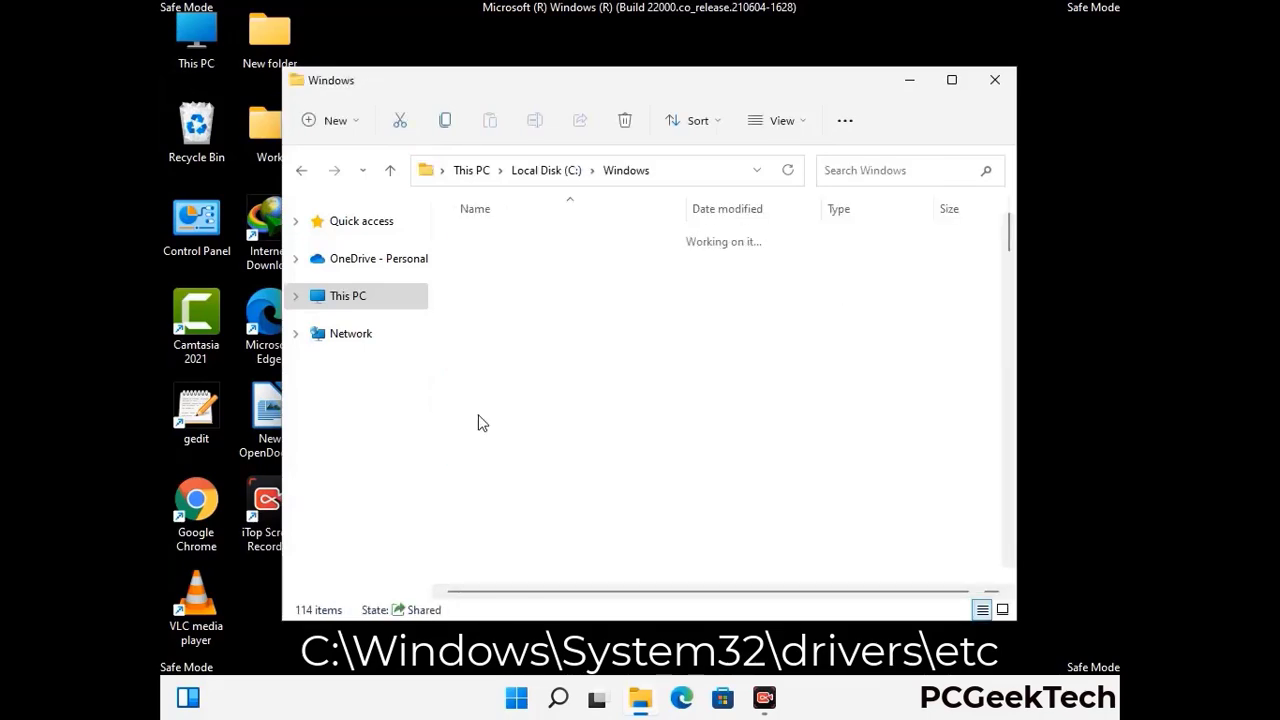
scroll(645, 428, "down", 6)
scroll(636, 432, "down", 12)
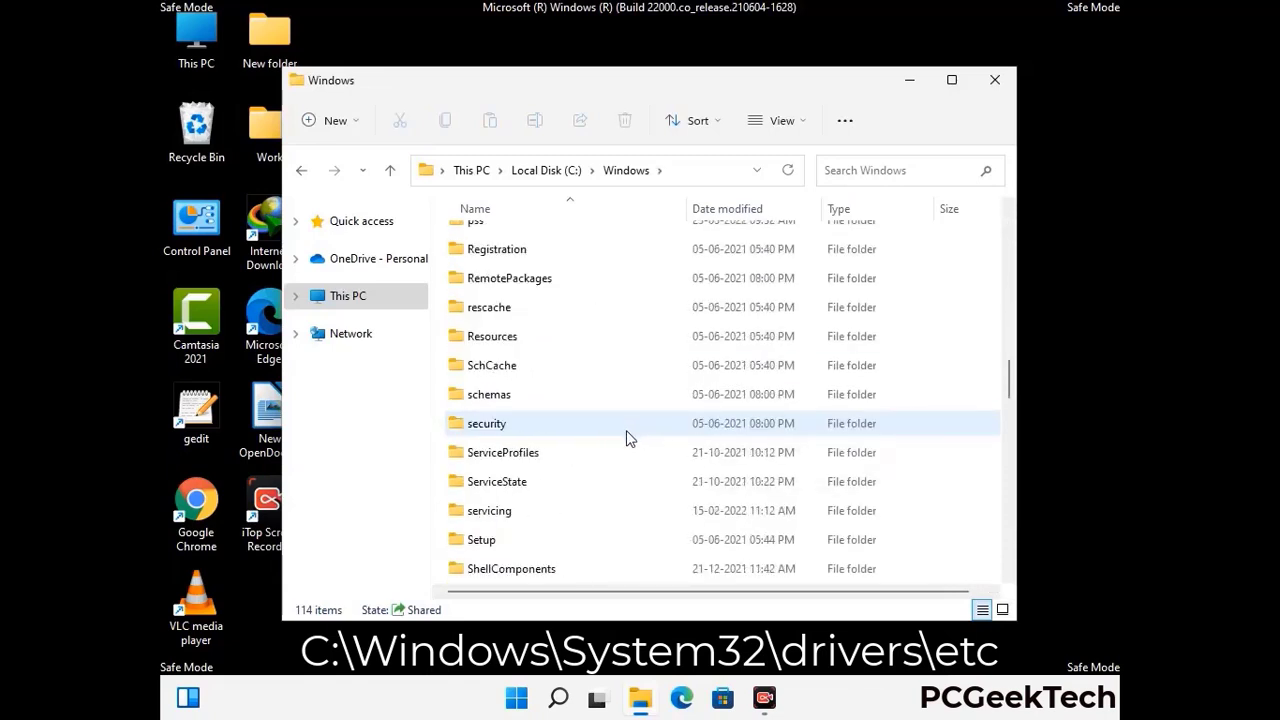
scroll(590, 470, "down", 3)
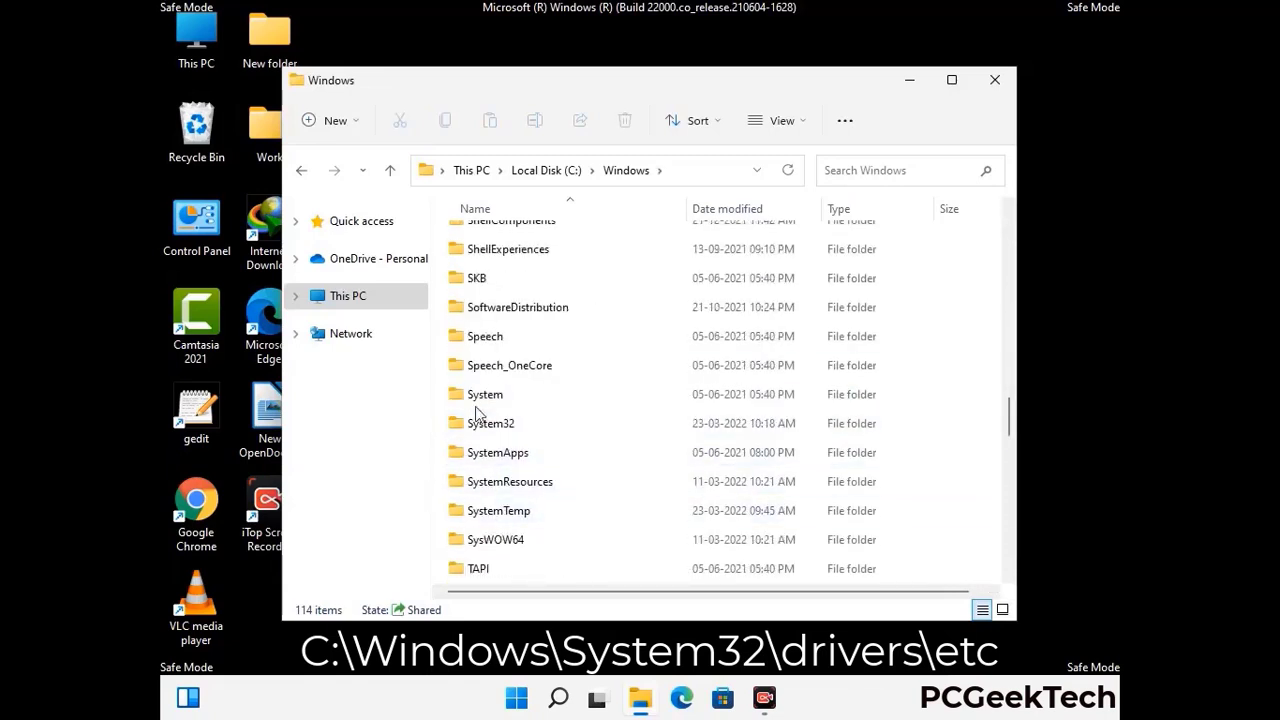
double_click(487, 424)
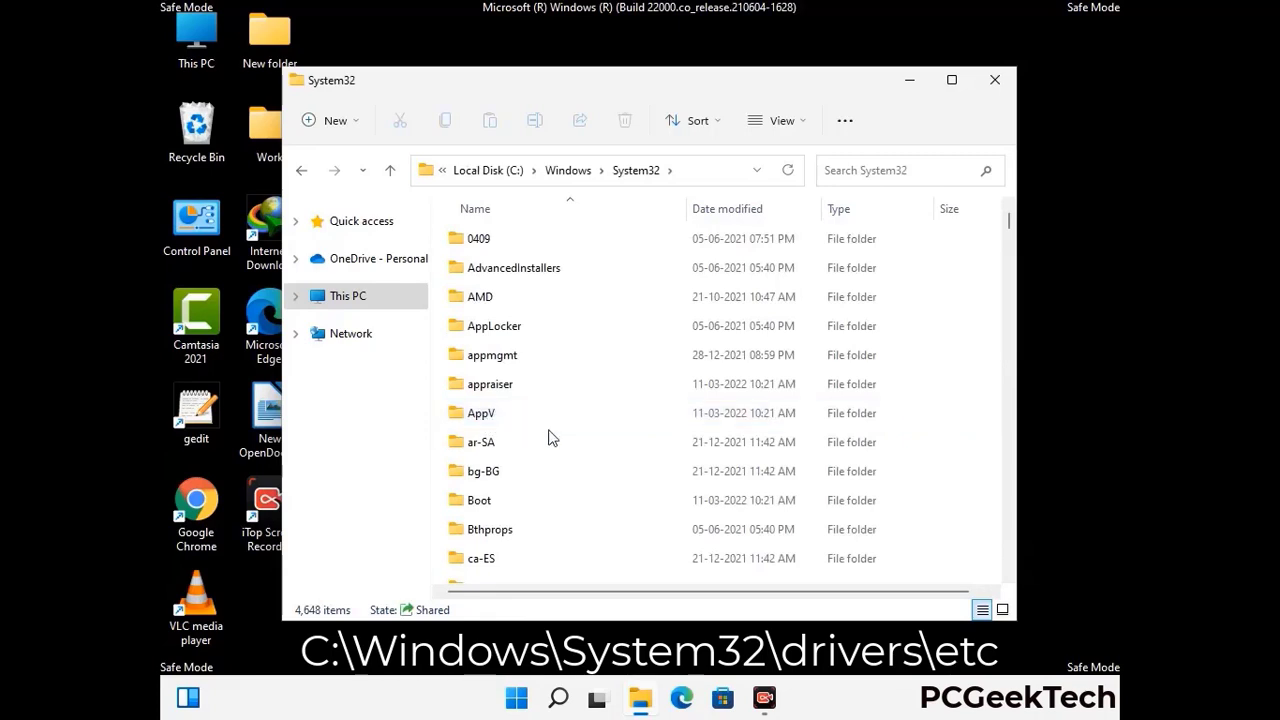
scroll(551, 437, "down", 7)
double_click(495, 545)
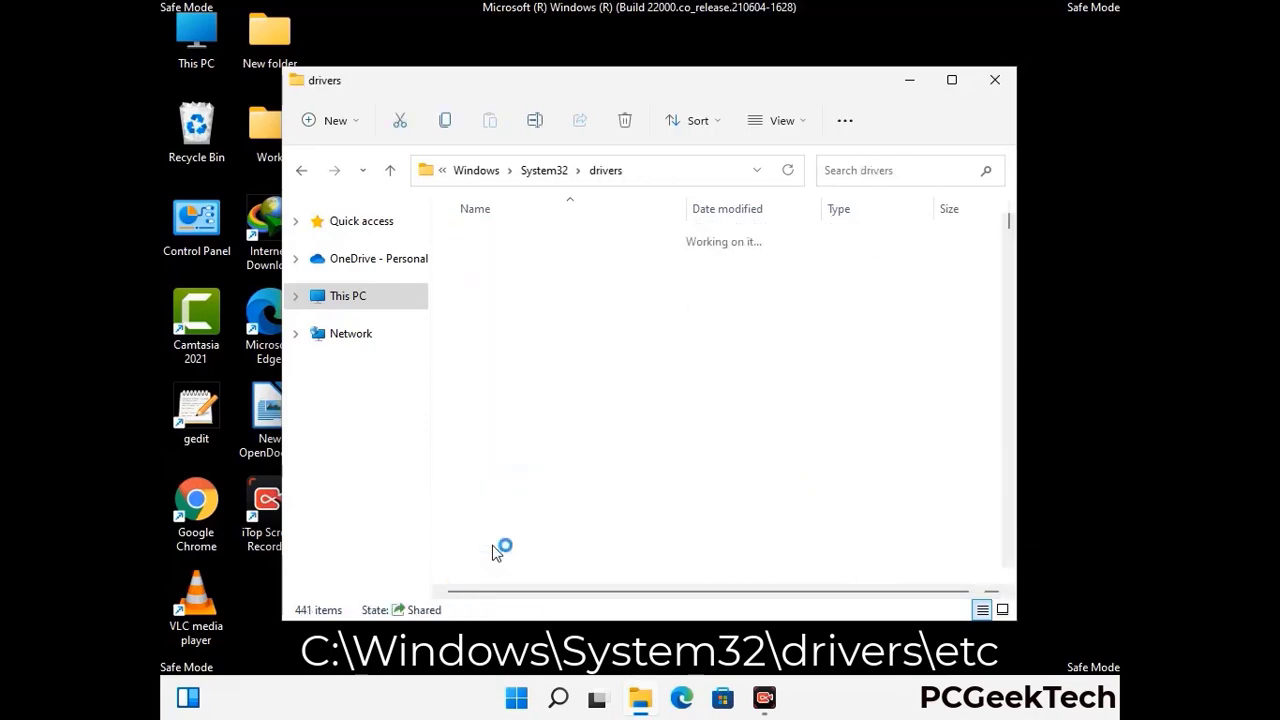
double_click(477, 297)
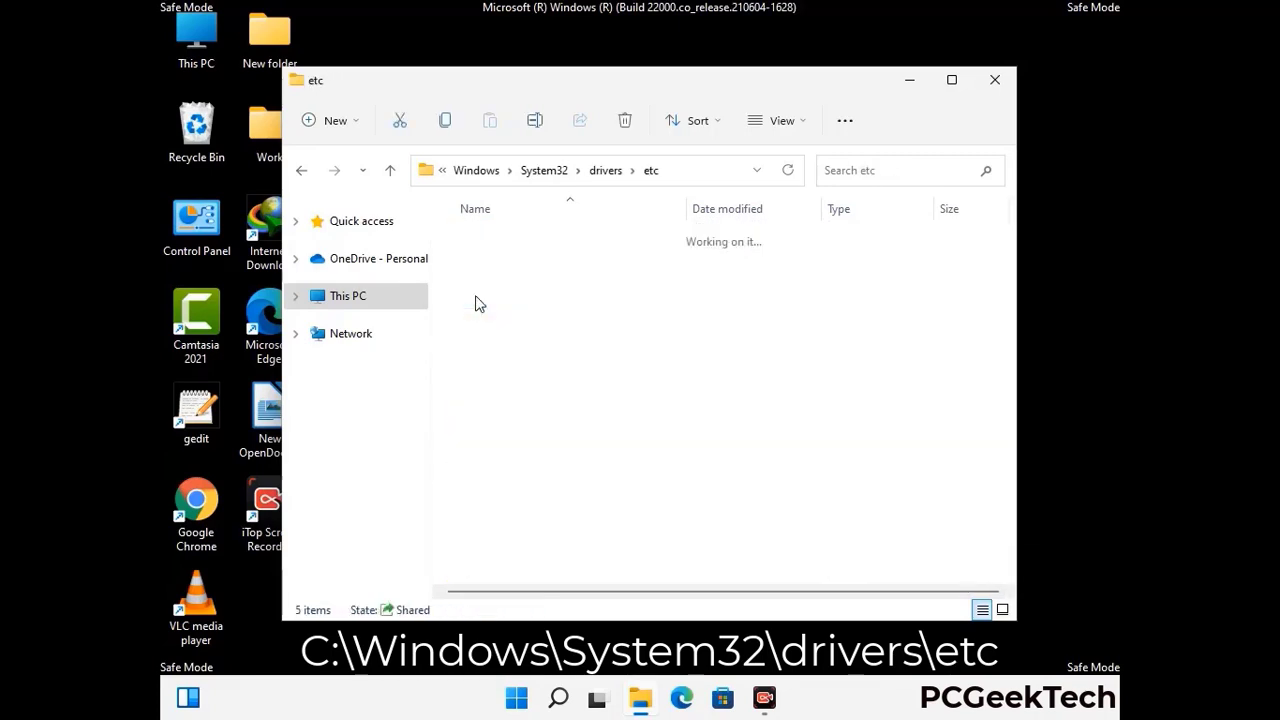
Open the hosts file with Notepad
left_click(490, 254)
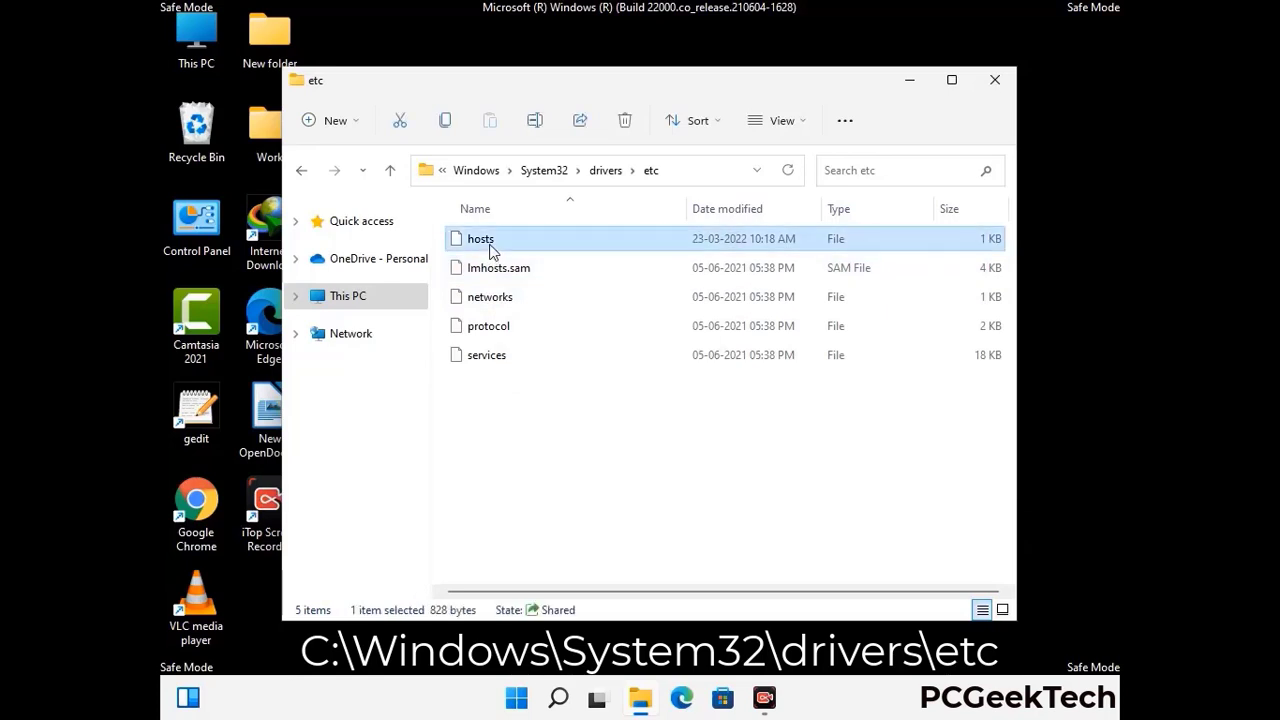
double_click(490, 252)
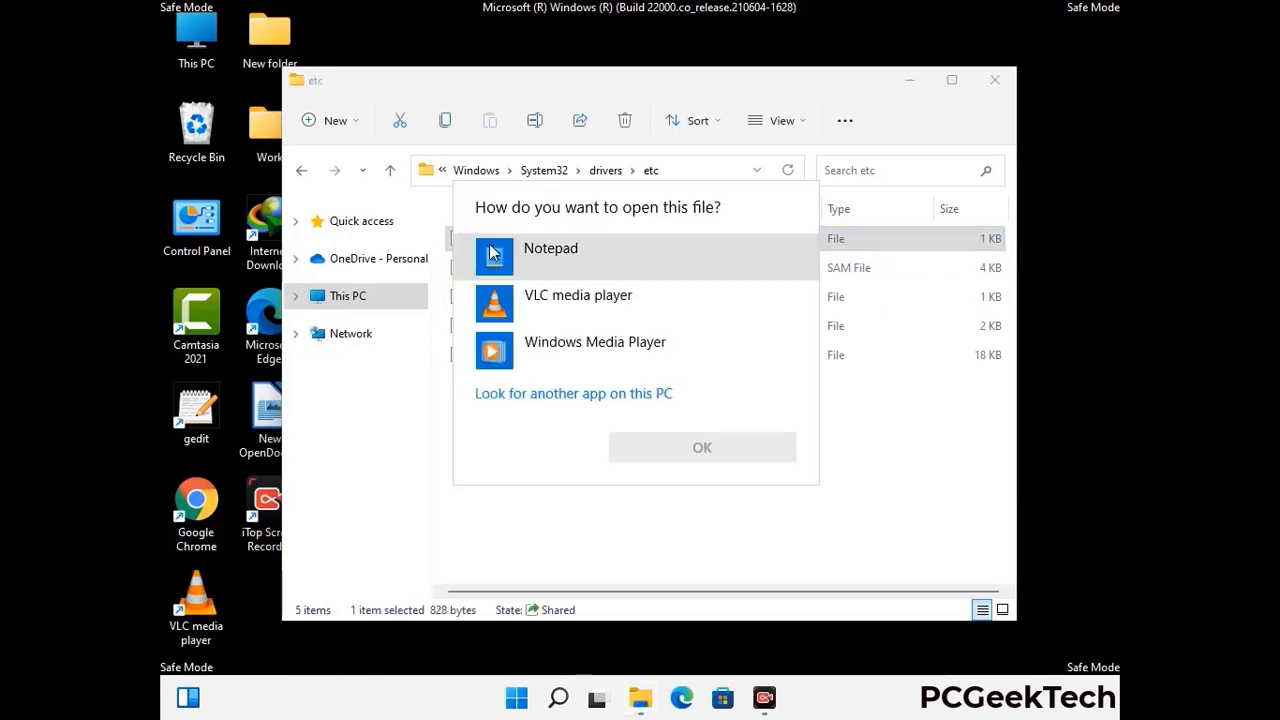
left_click(567, 256)
left_click(700, 449)
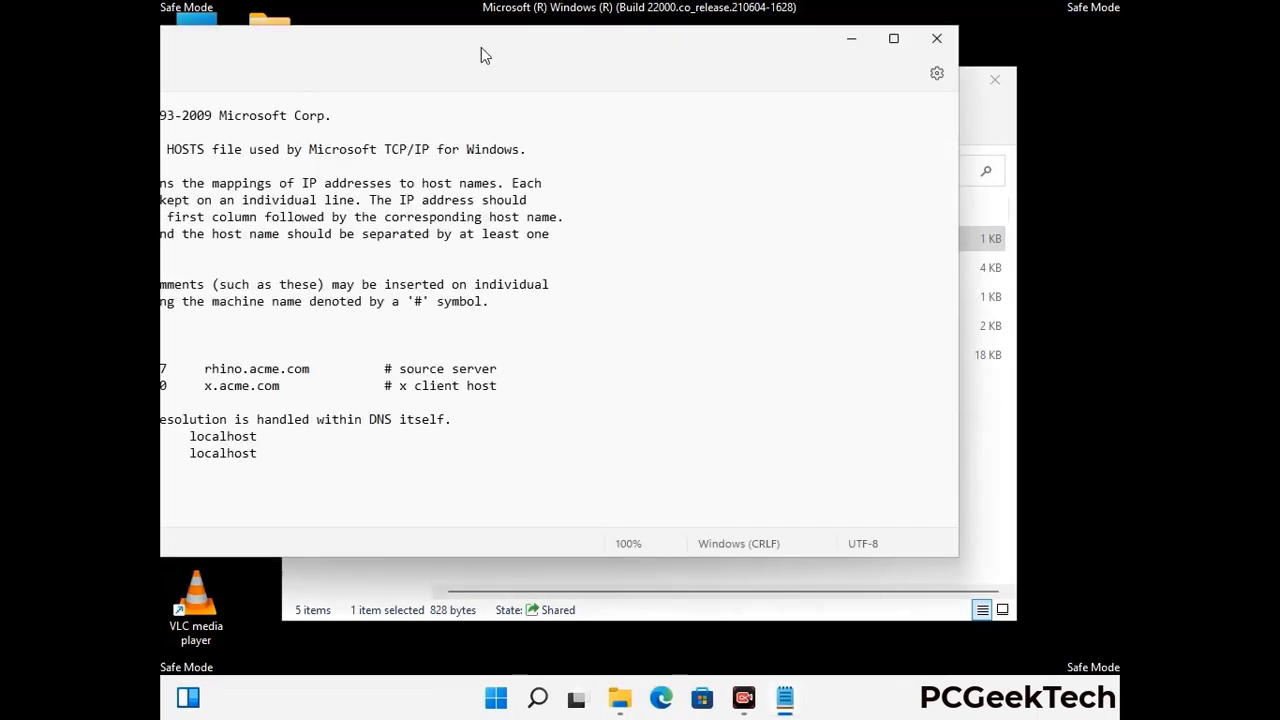
Add a blank line after the last localhost entry and save the hosts file
left_click_drag(481, 47, 688, 63)
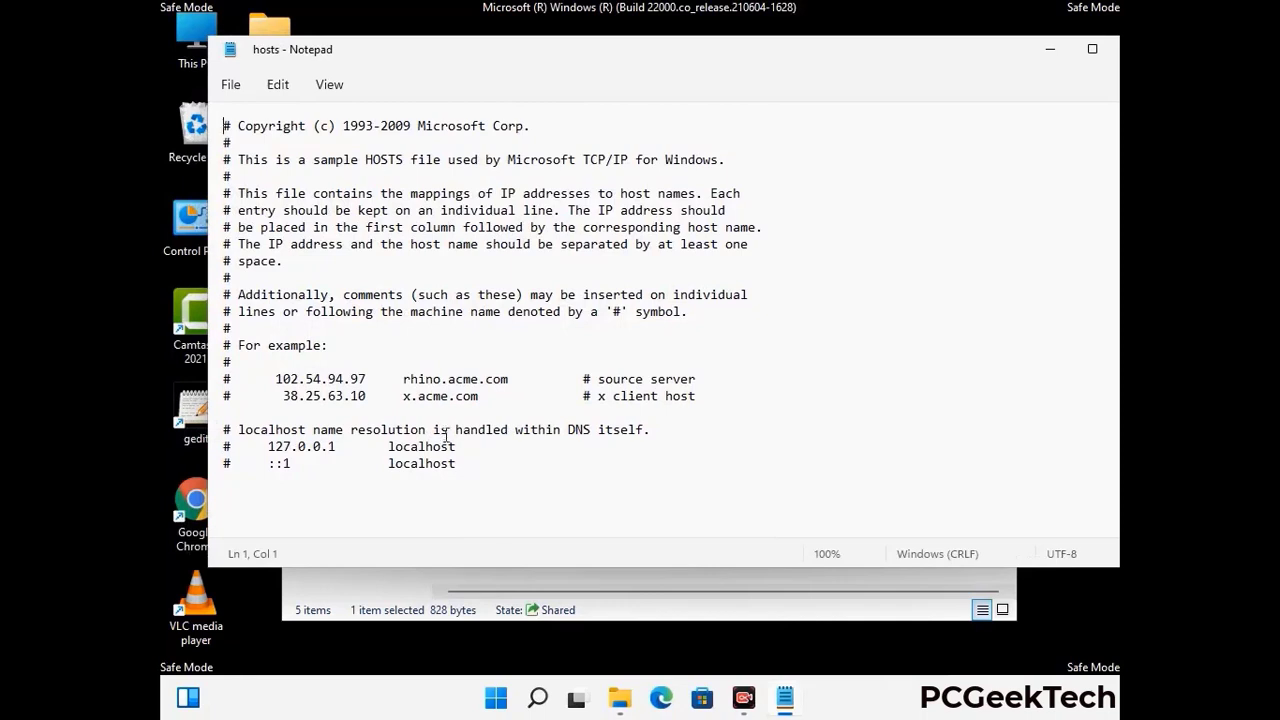
left_click(479, 469)
key("Return")
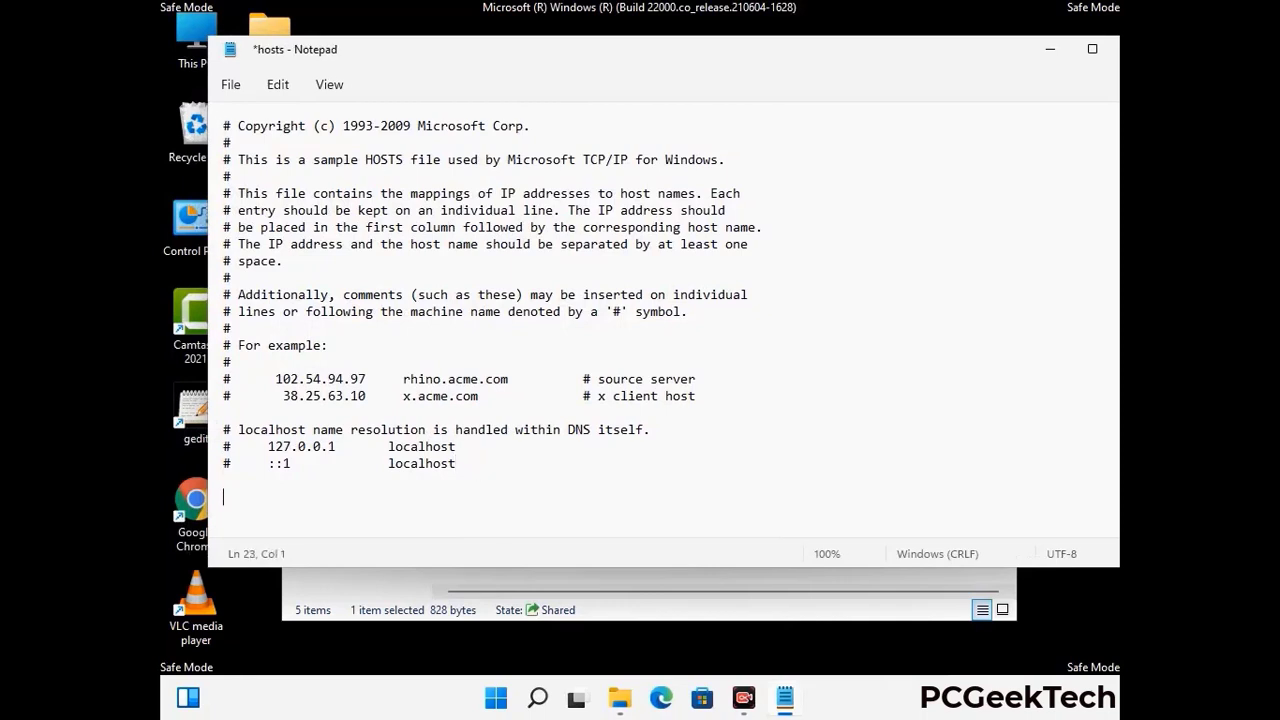
scroll(490, 290, "down", 1)
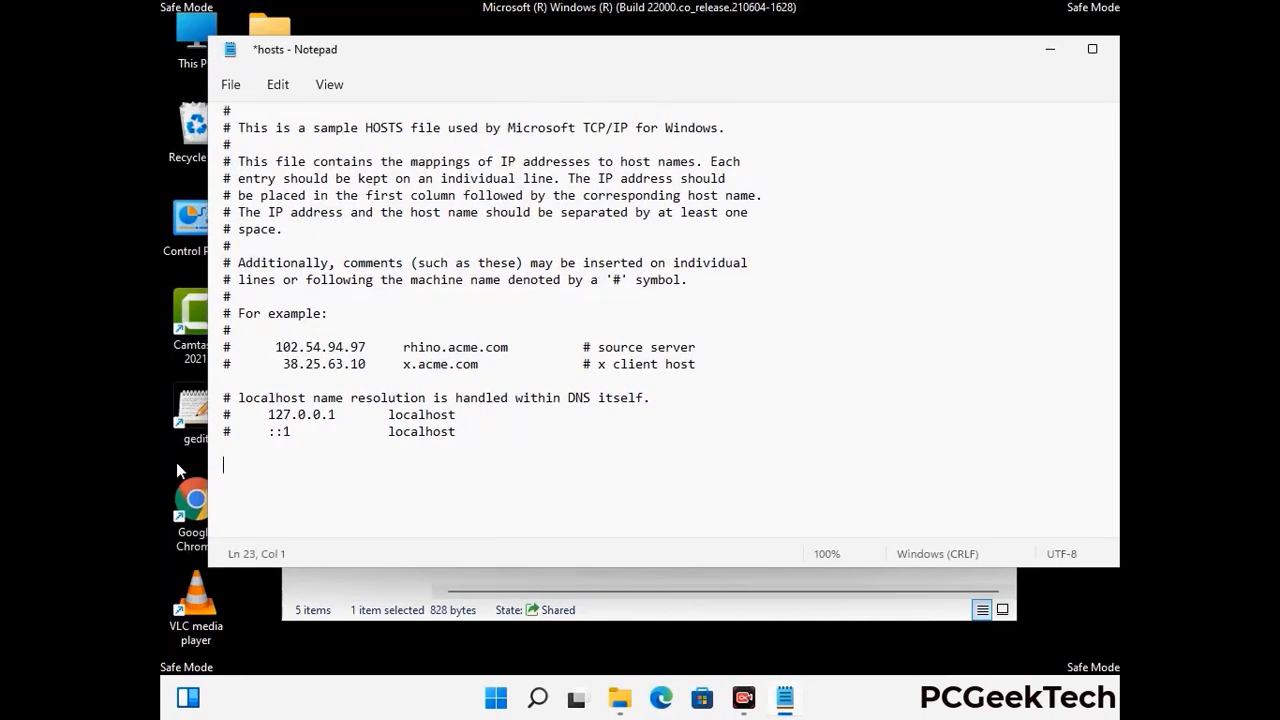
left_click(230, 86)
left_click(240, 211)
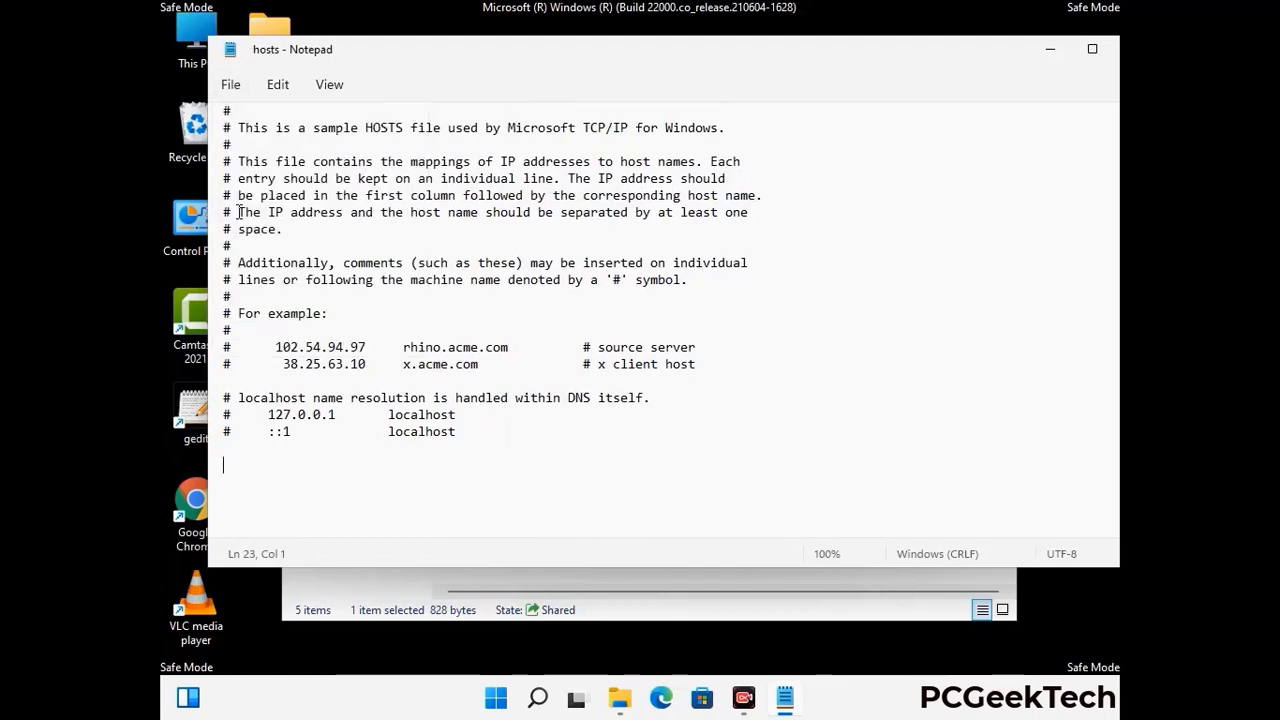
Close Notepad and File Explorer
left_click_drag(966, 58, 817, 56)
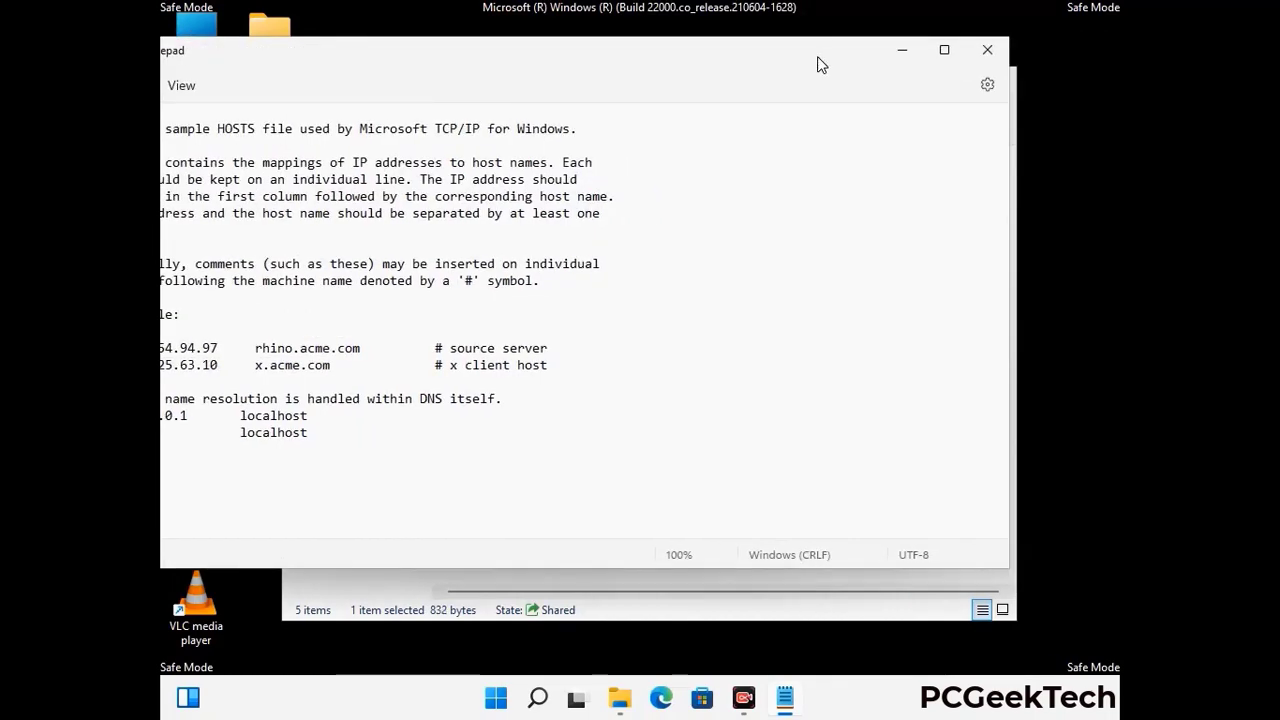
left_click(988, 54)
left_click(997, 78)
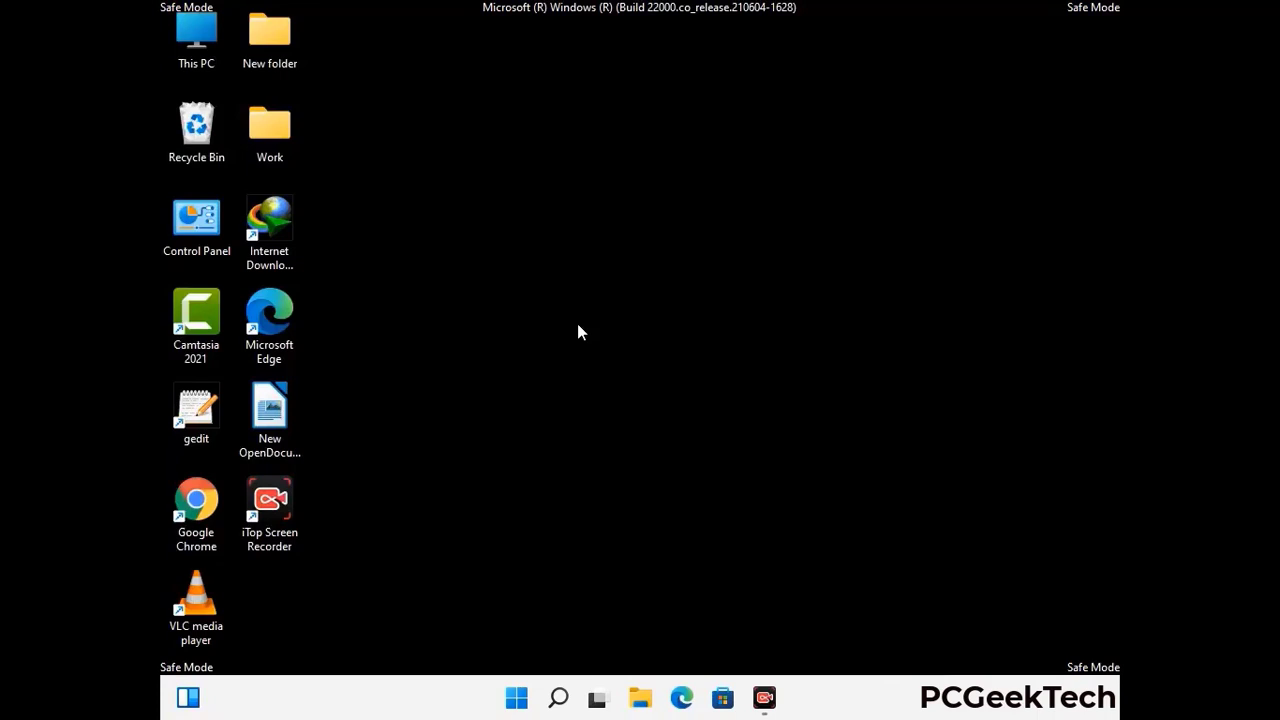
Open the Roaming AppData folder by running %appdata%
key("super+r")
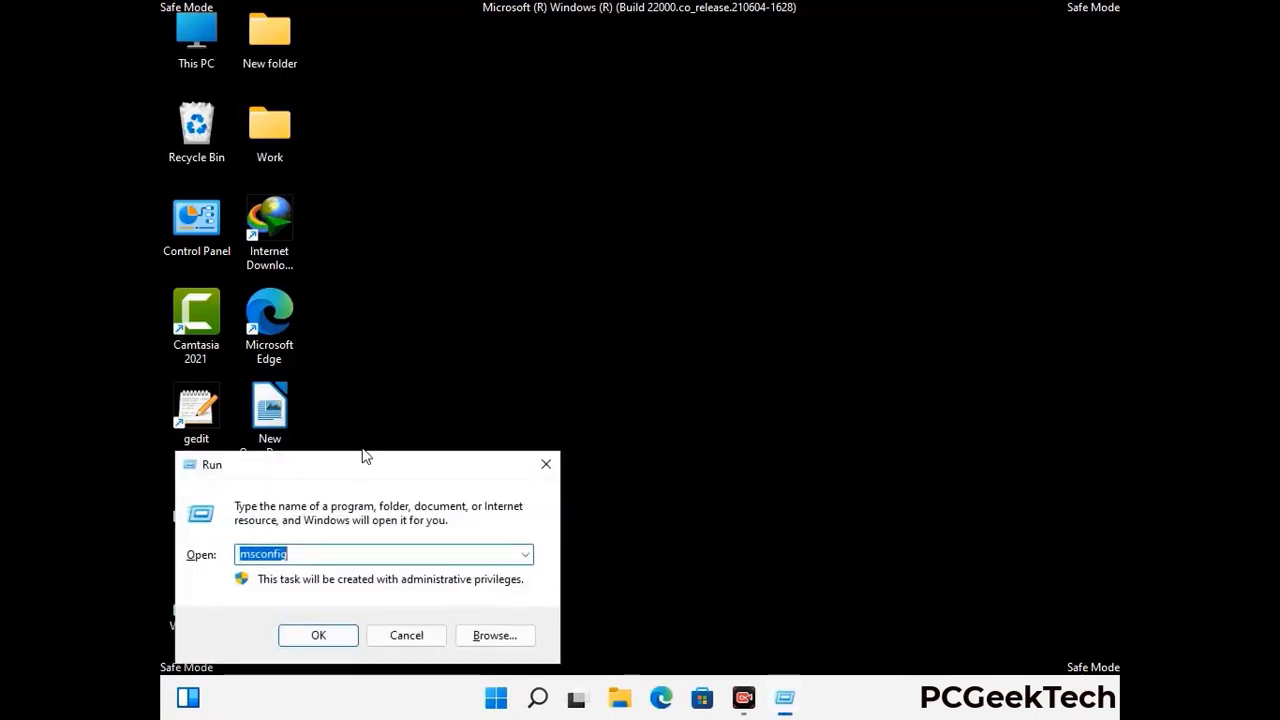
left_click_drag(365, 456, 594, 200)
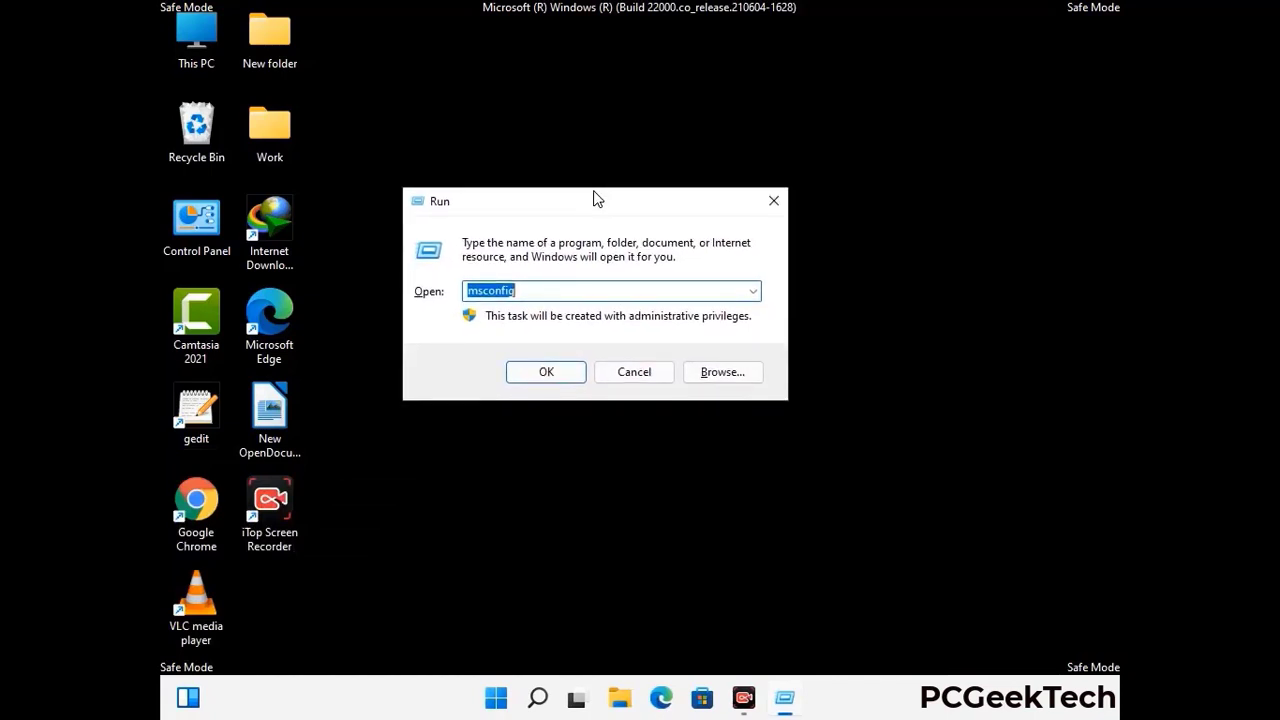
type("%")
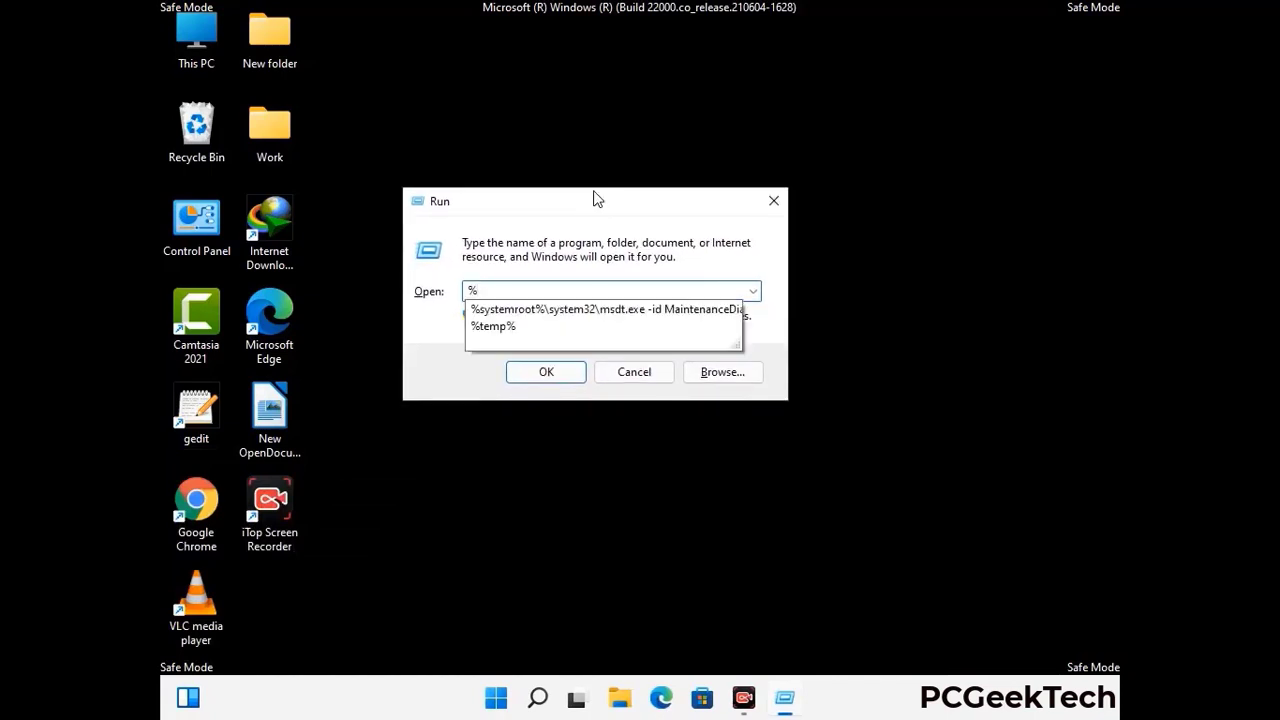
type("appdata%")
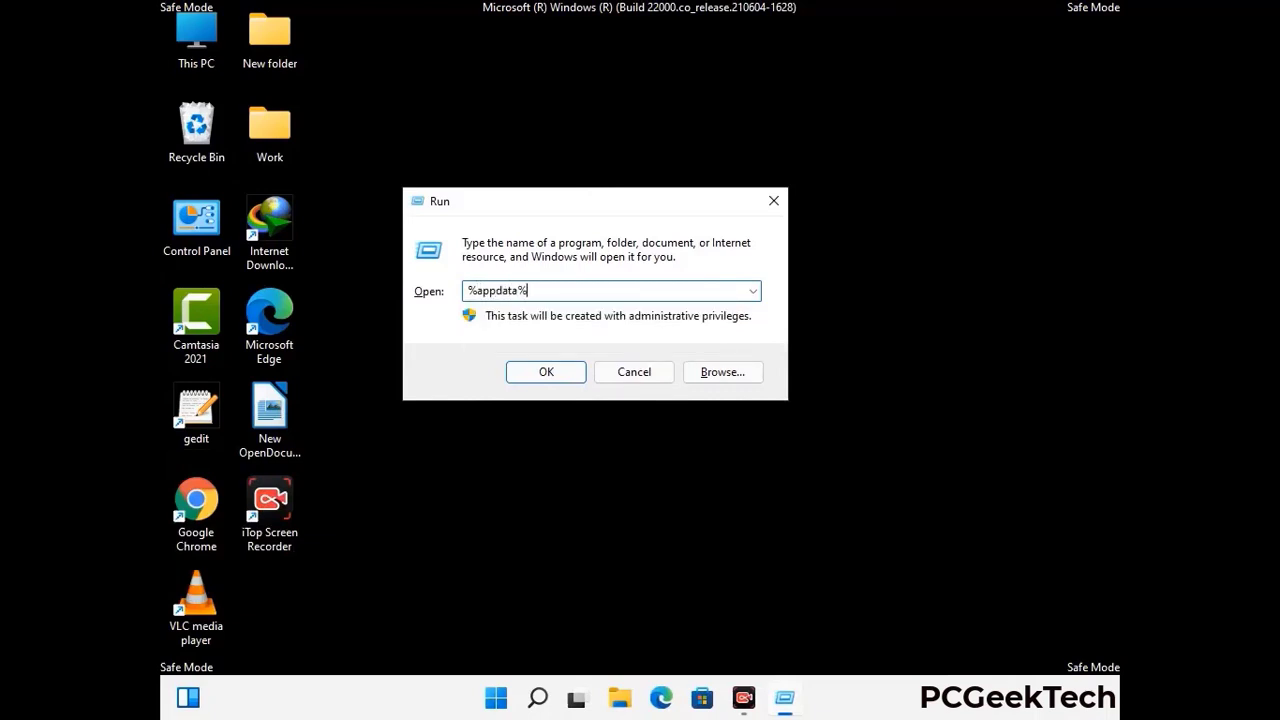
key("Return")
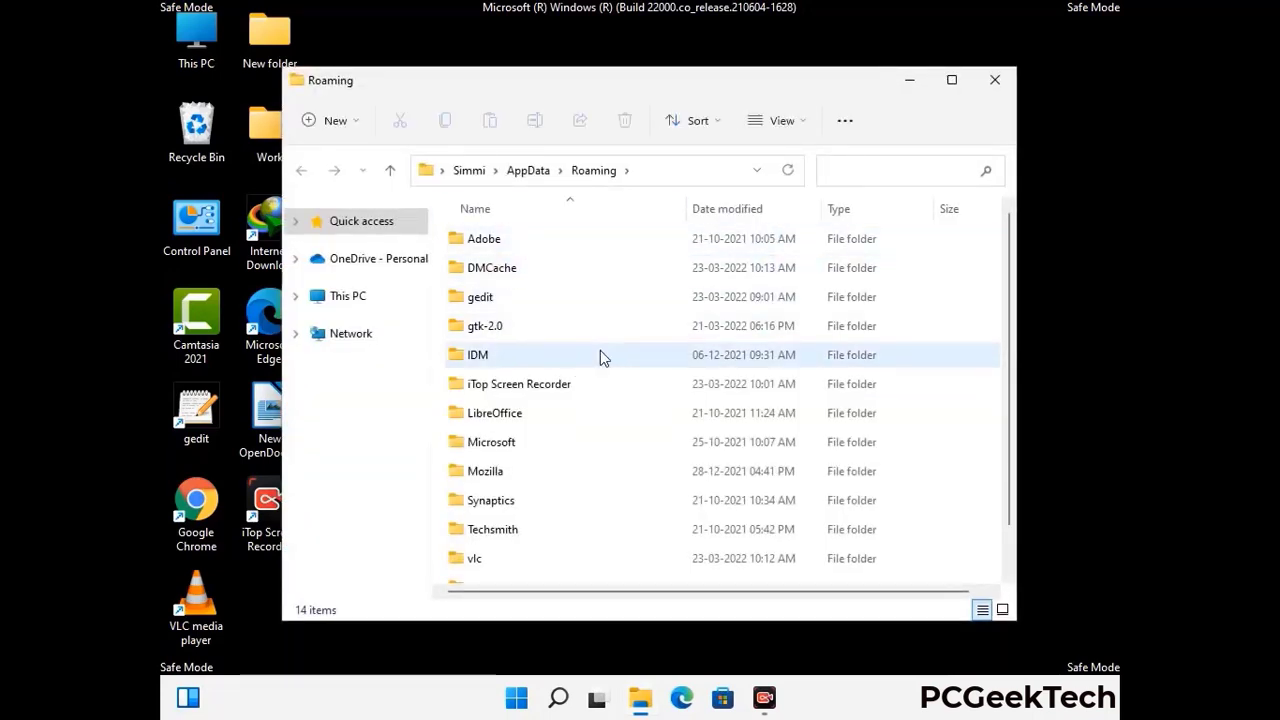
Delete the Zoom folder from Roaming, leaving 13 items
scroll(603, 363, "down", 1)
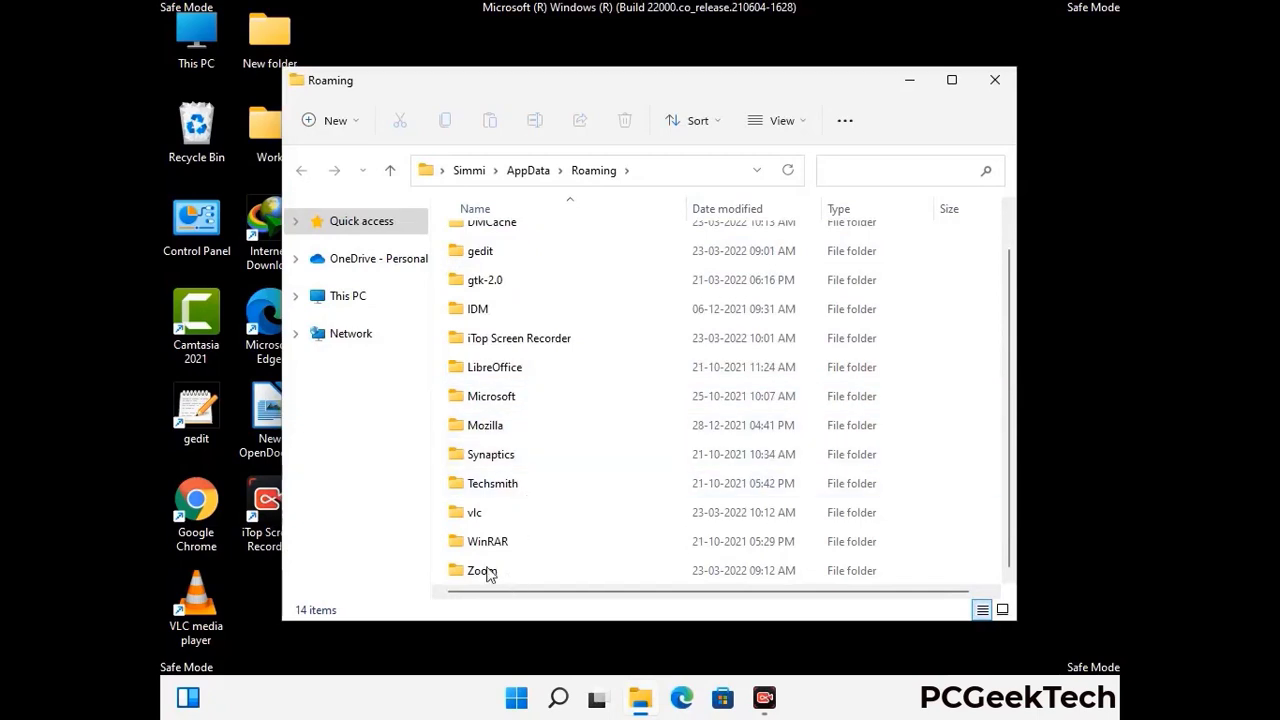
scroll(467, 288, "up", 1)
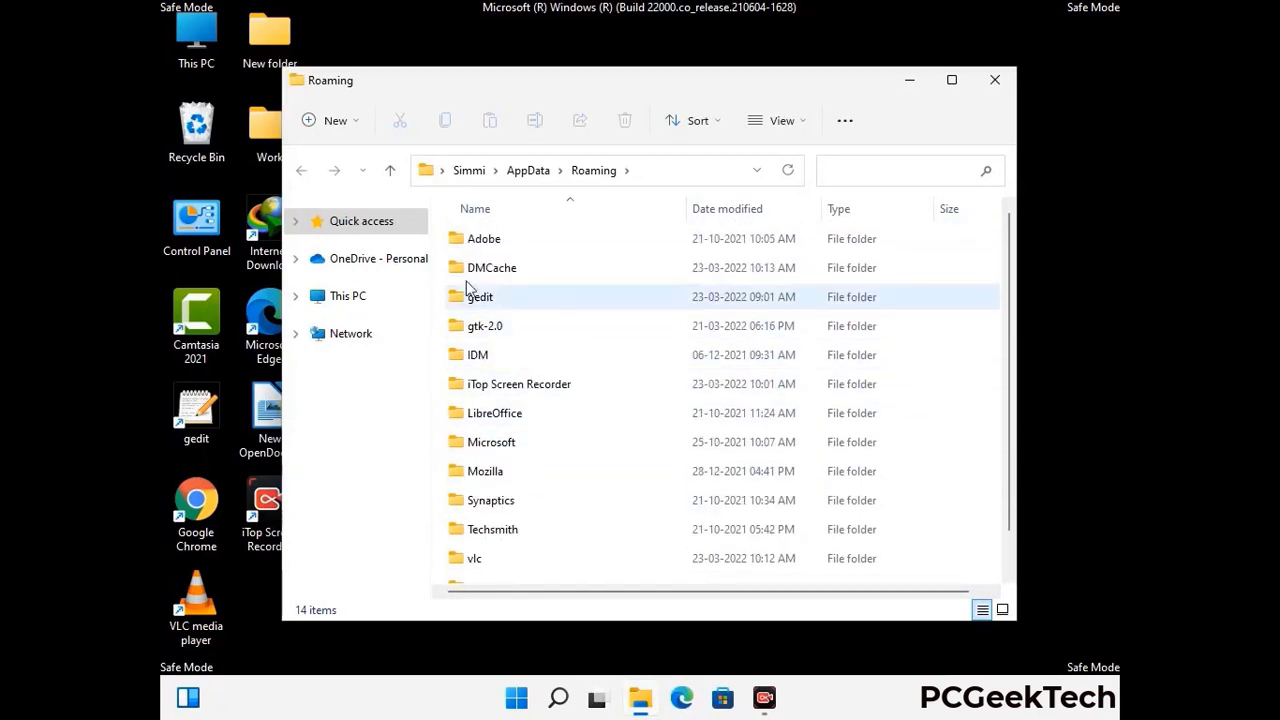
scroll(523, 460, "down", 1)
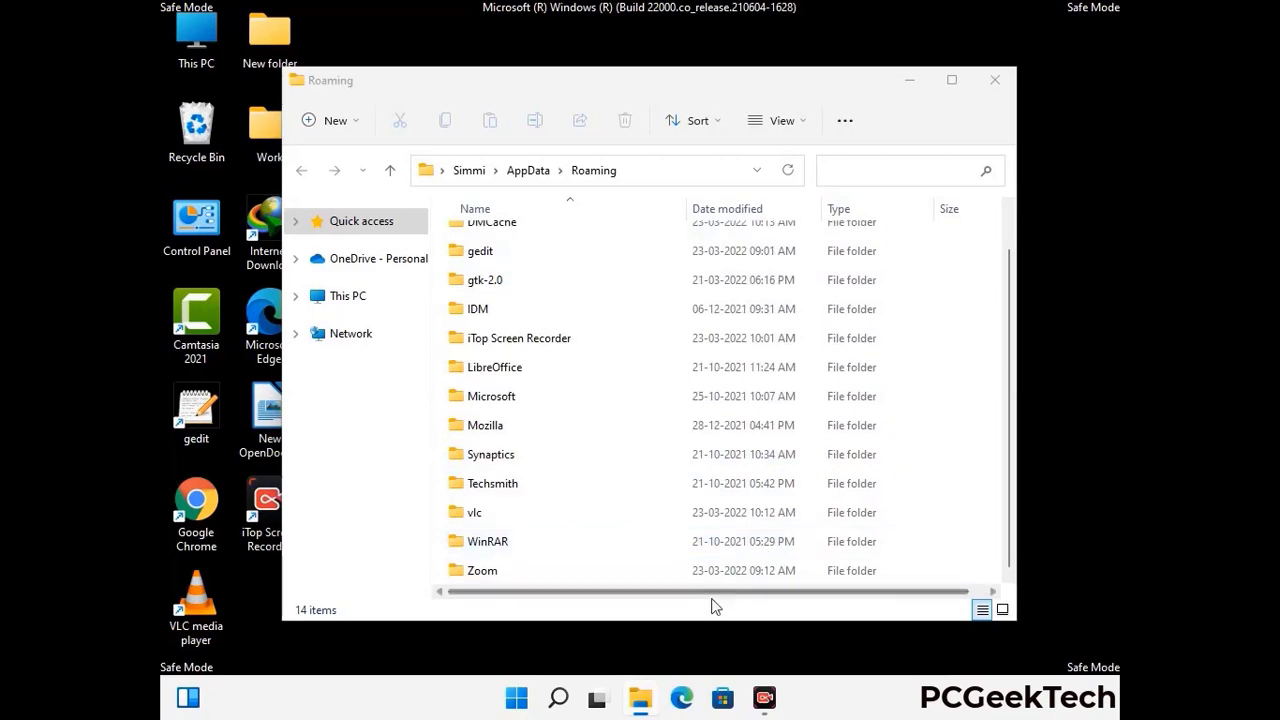
left_click(716, 566)
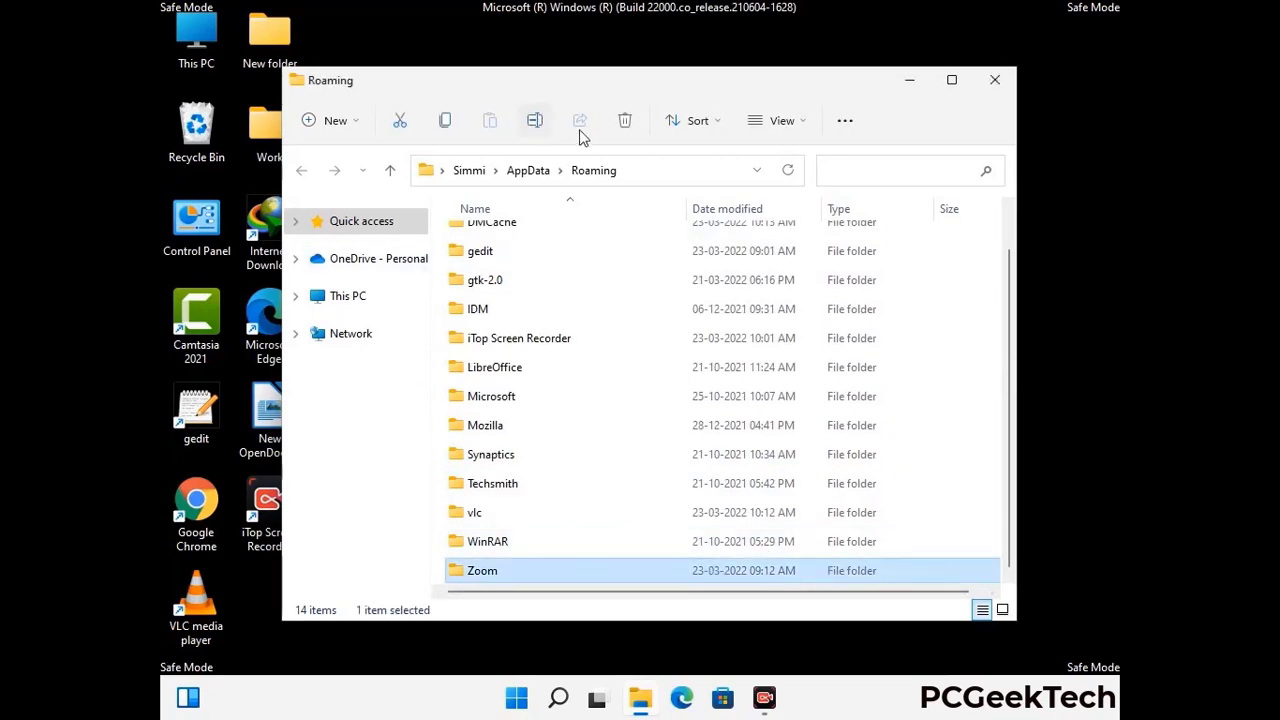
left_click(633, 127)
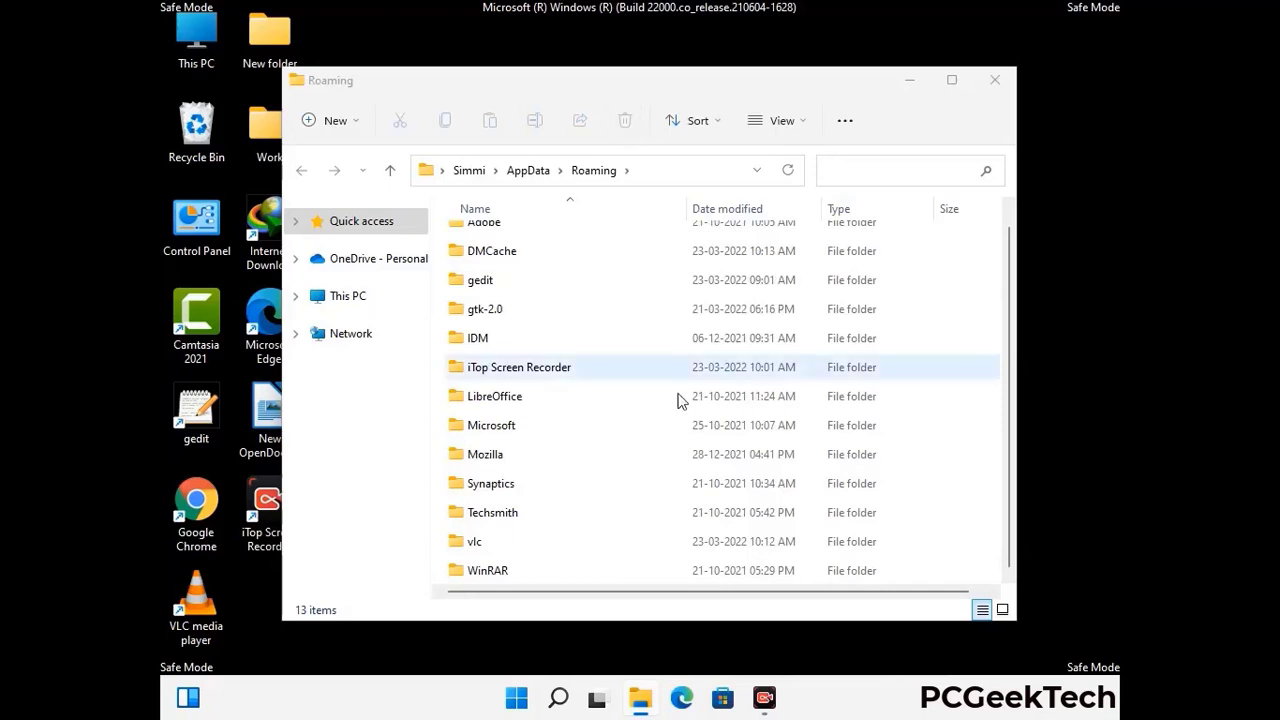
Close the Roaming window and open the Local AppData folder via %LocalAppData%
left_click(993, 92)
left_click(990, 88)
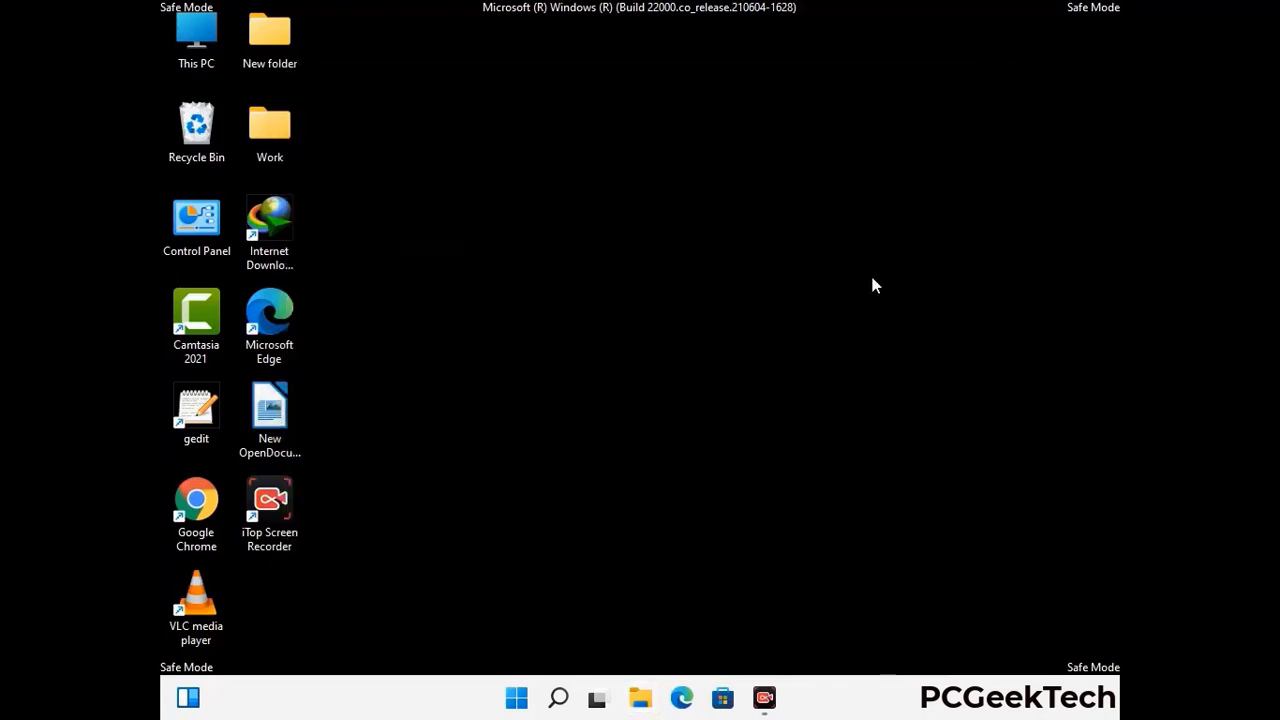
key("super+r")
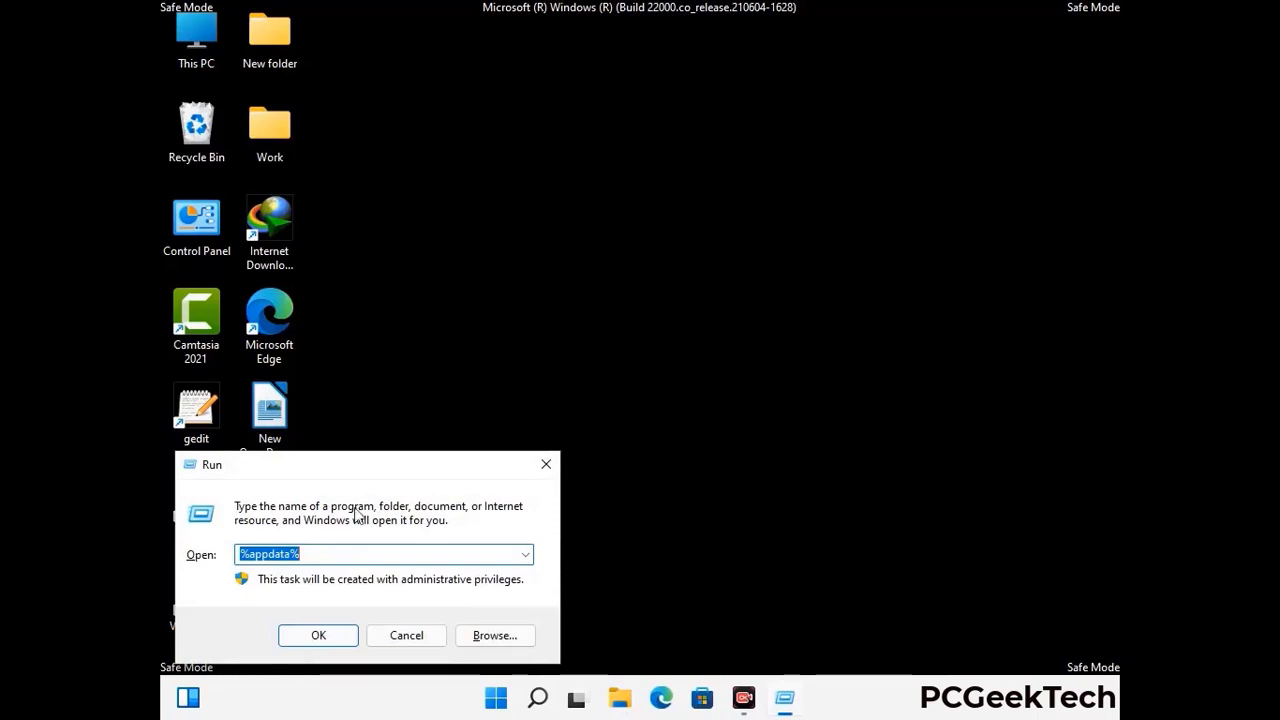
left_click_drag(403, 480, 671, 253)
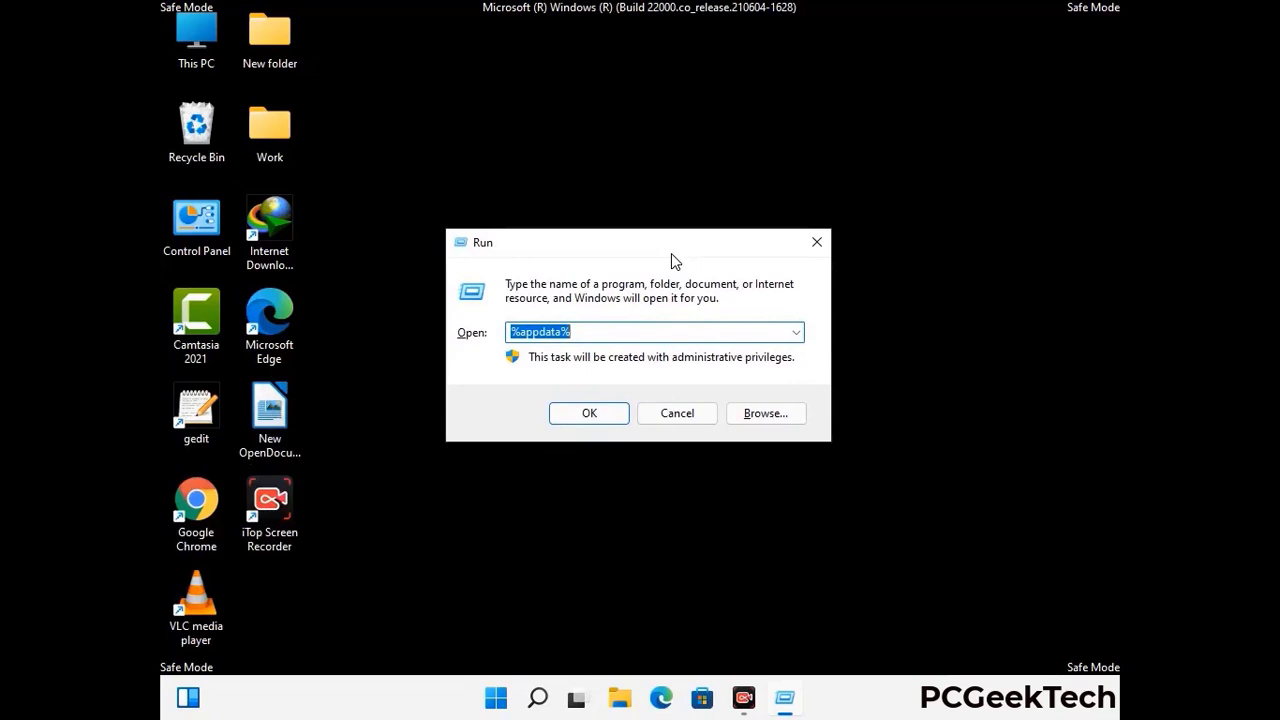
type("%Local")
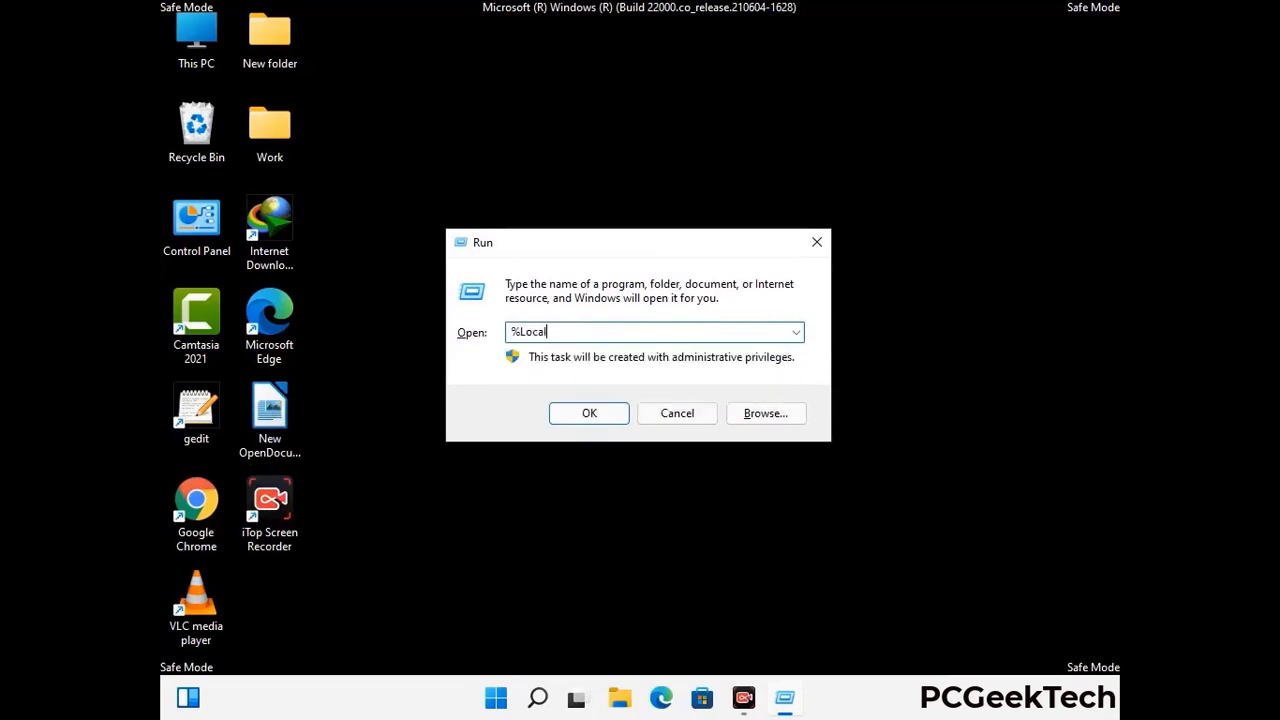
type("AppData%")
key("Return")
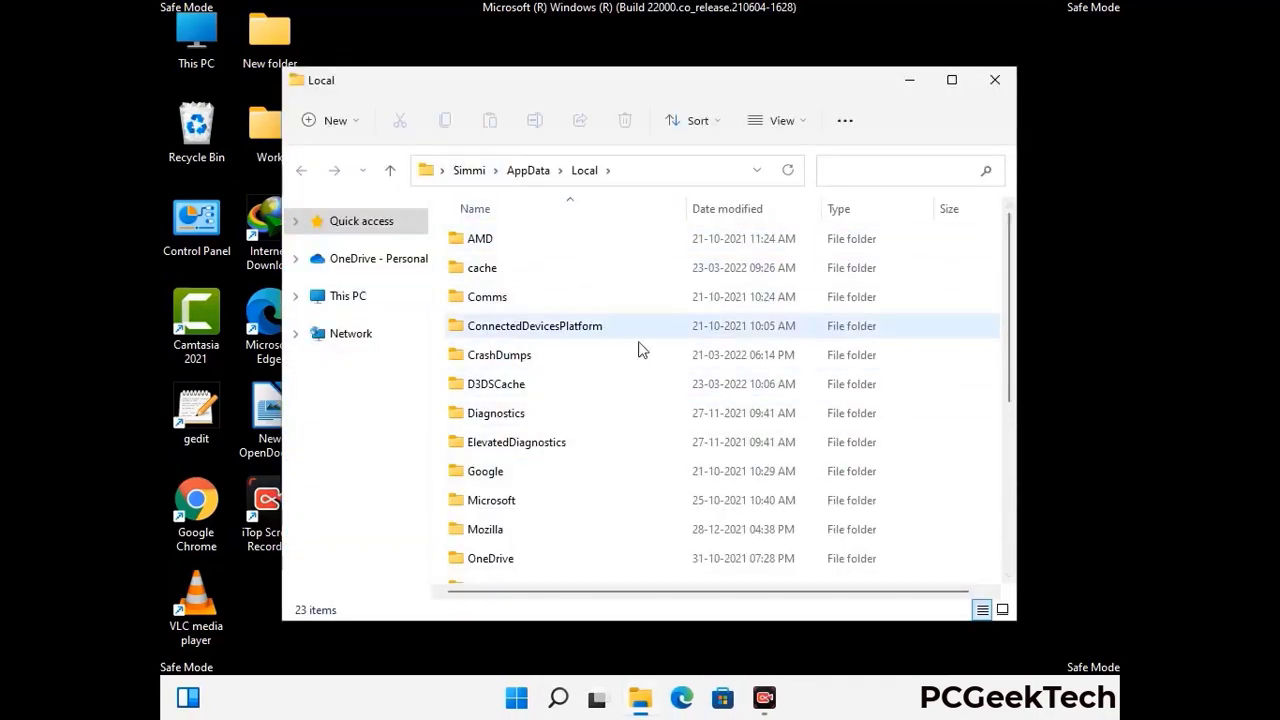
Delete the Mozilla folder from AppData\Local and close the window
scroll(533, 440, "down", 1)
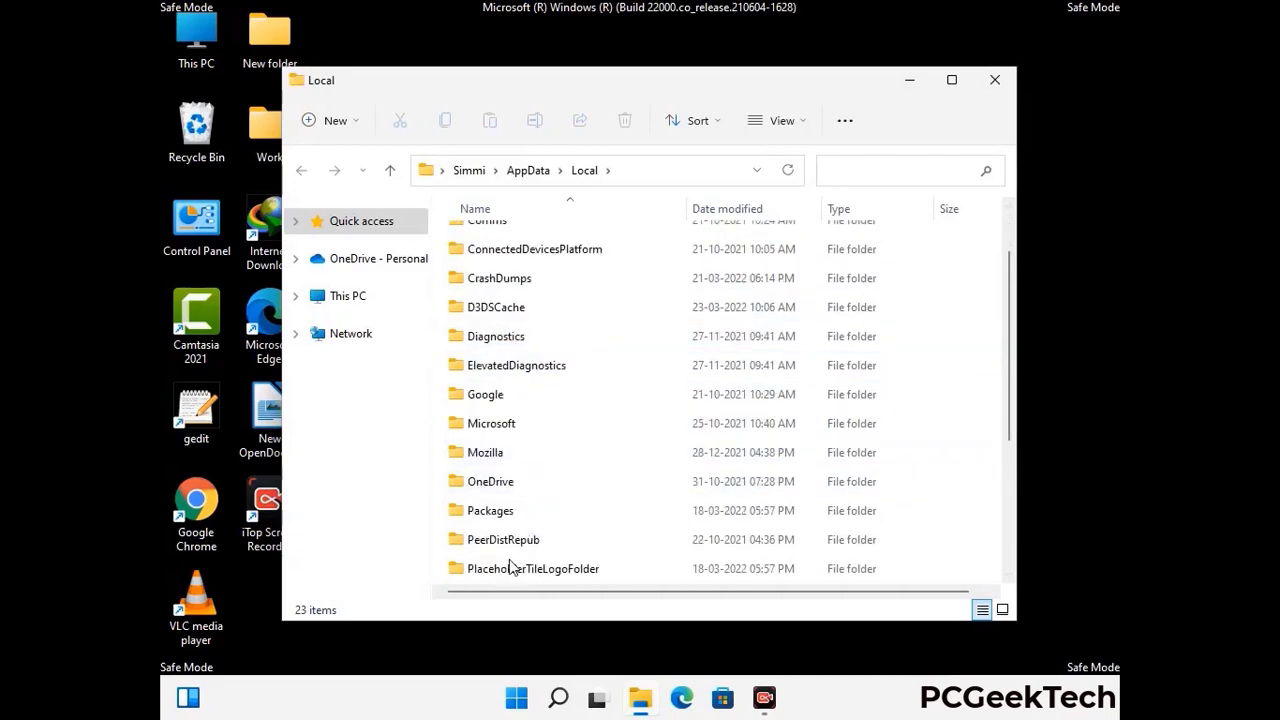
left_click(503, 462)
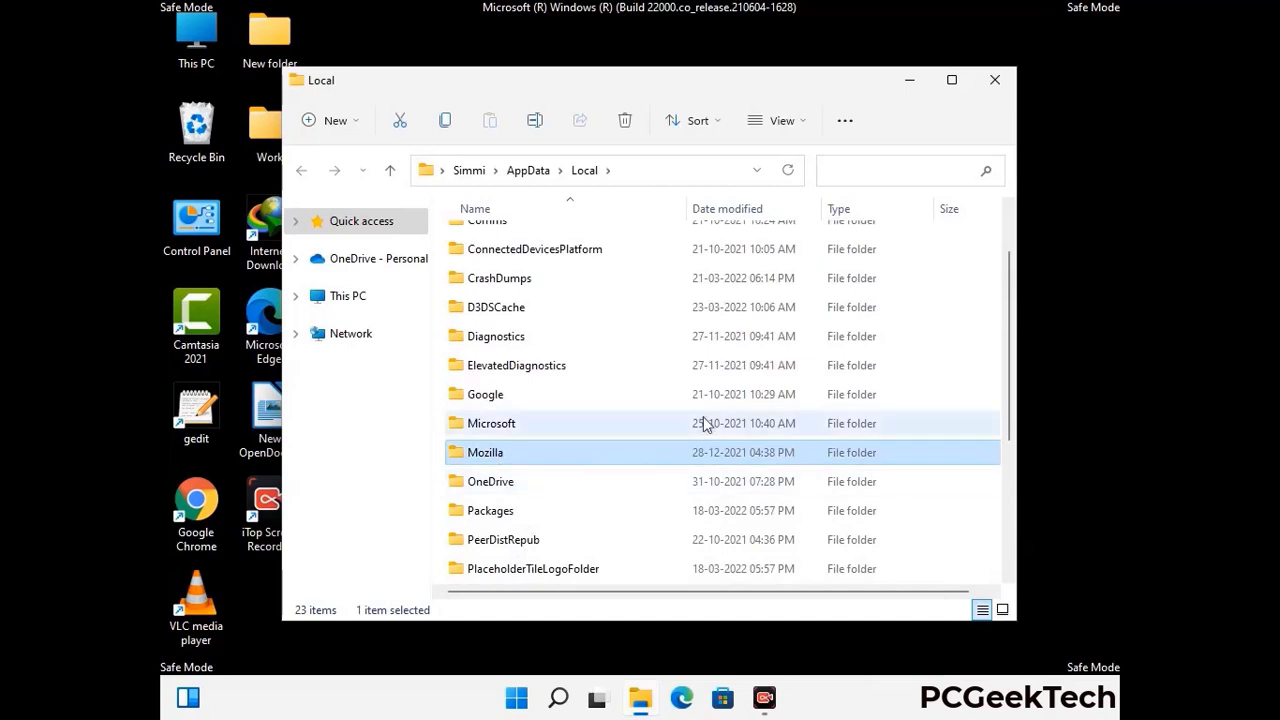
key("Tab")
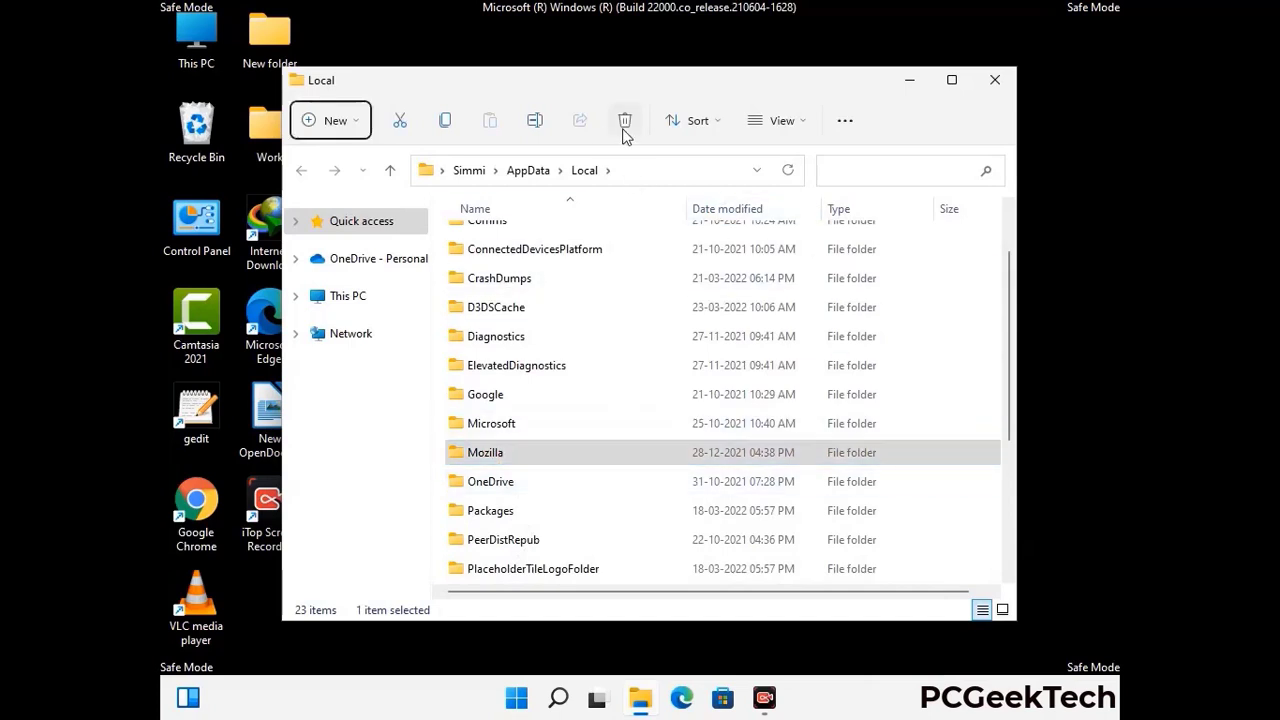
left_click(623, 128)
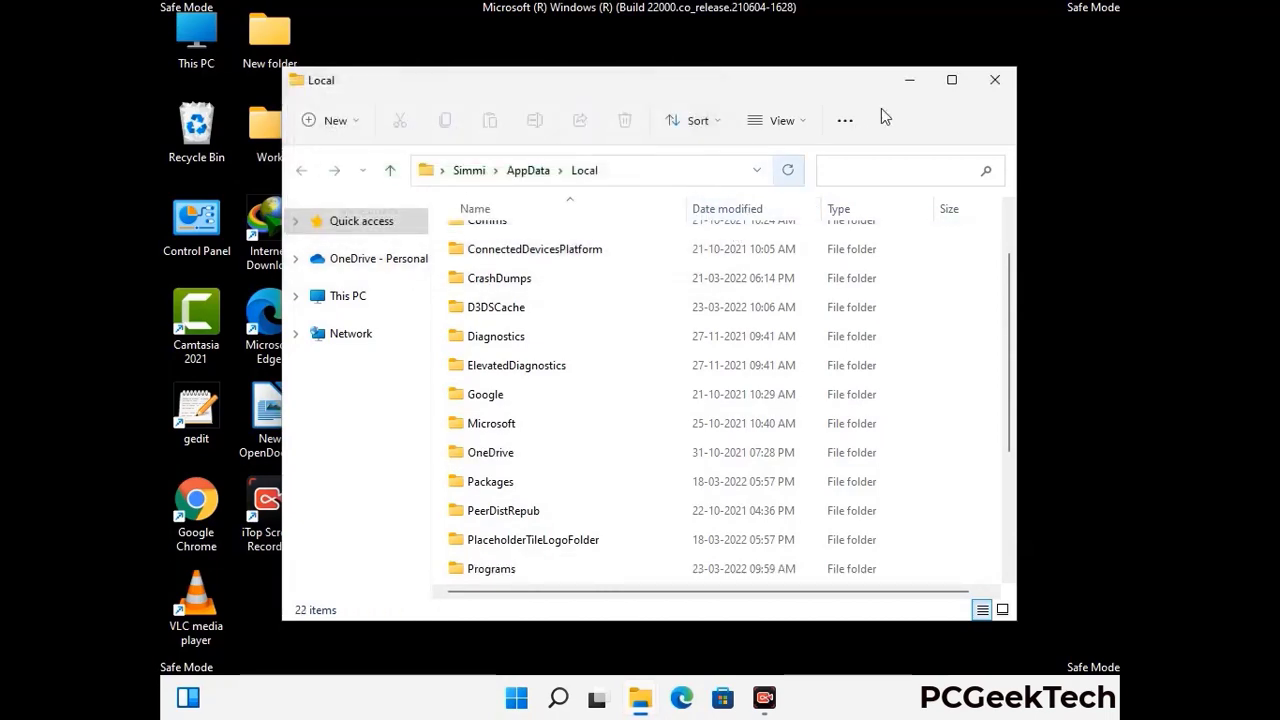
left_click(996, 90)
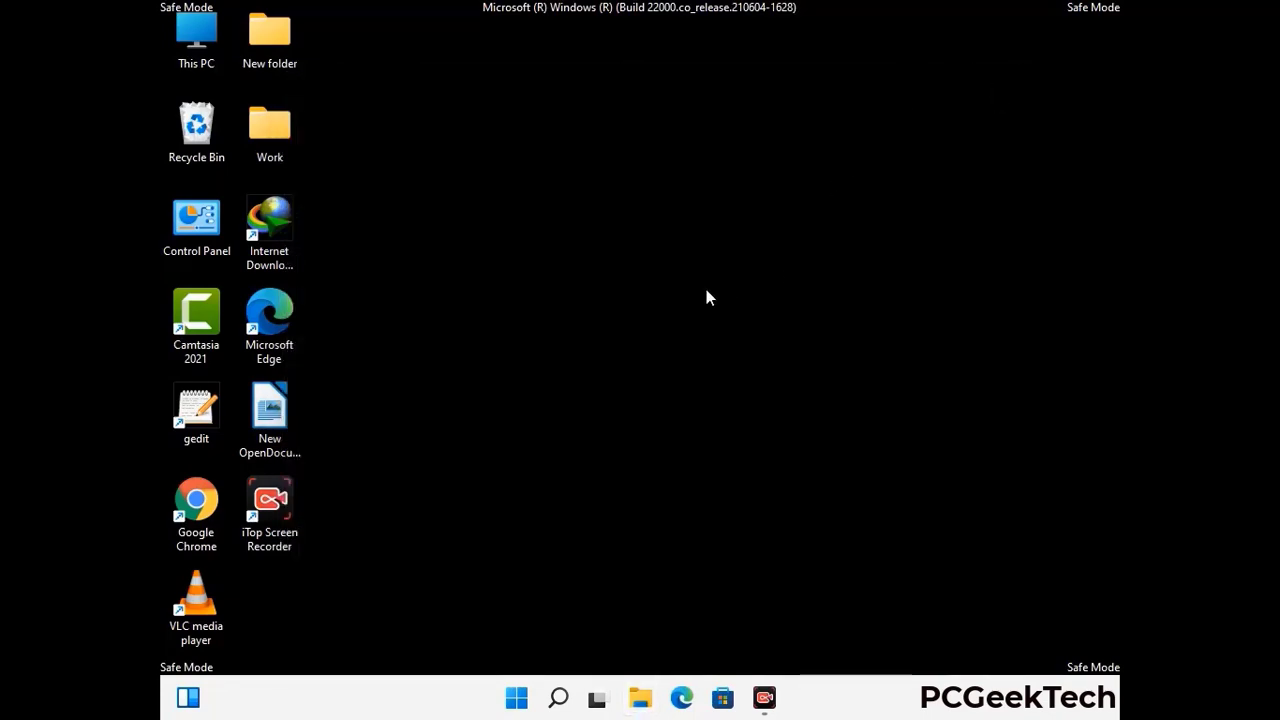
Open C:\ProgramData by running %ProgramData%
key("super+r")
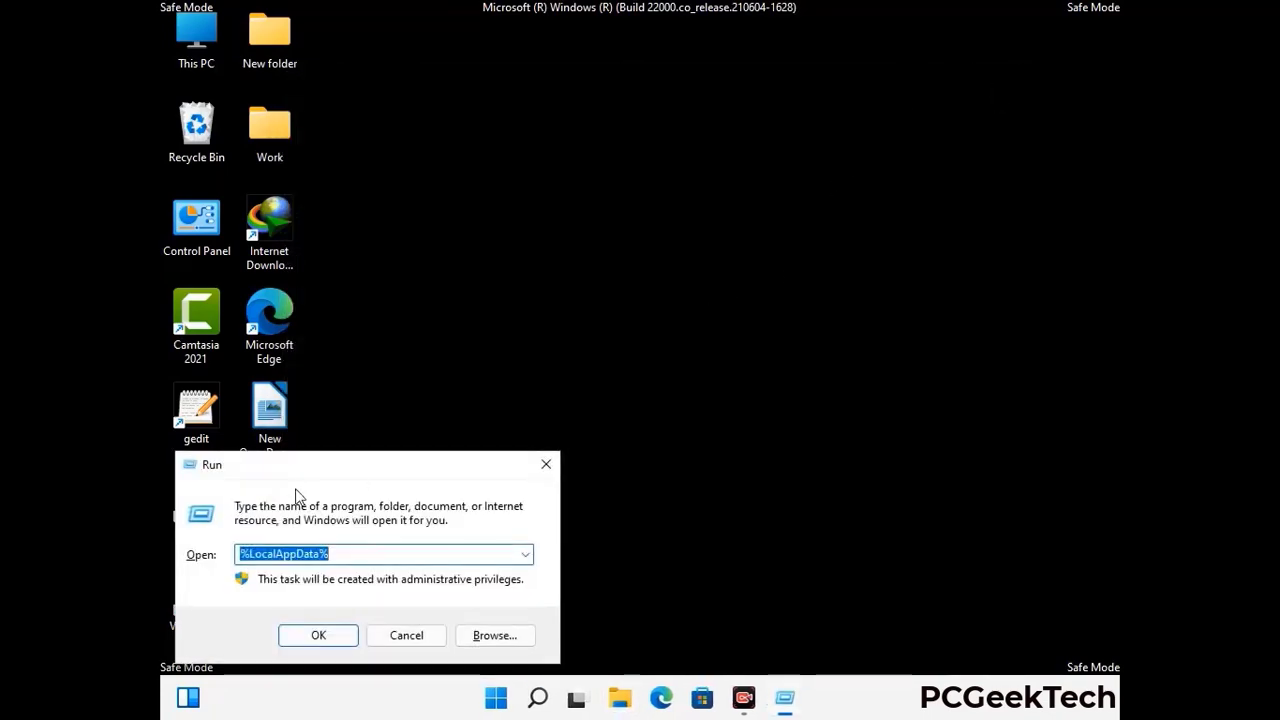
left_click_drag(326, 480, 588, 268)
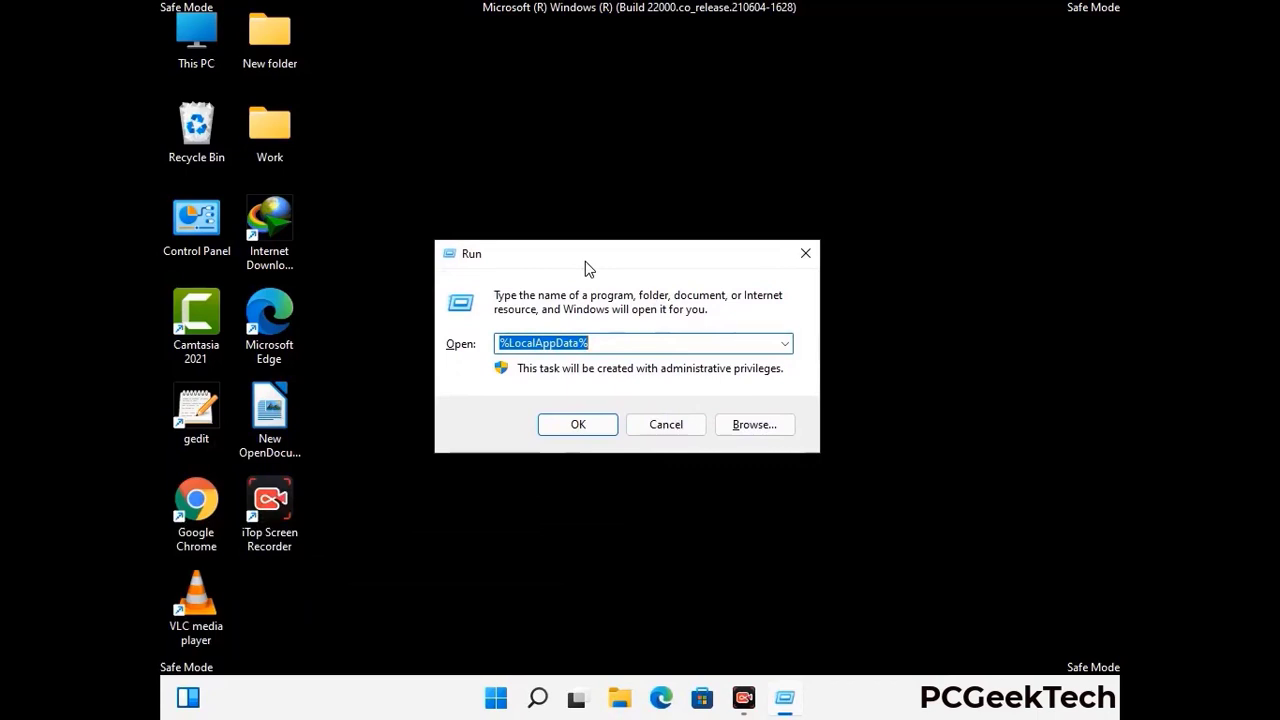
type("%")
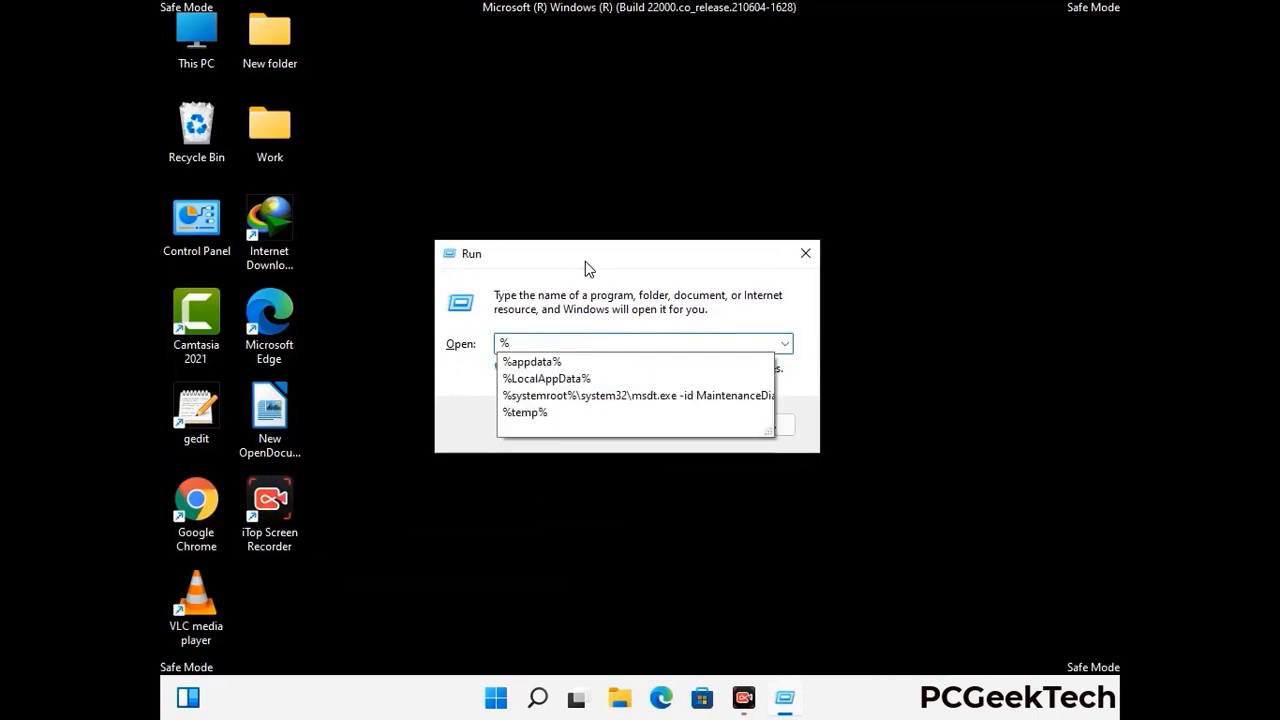
type("Pro")
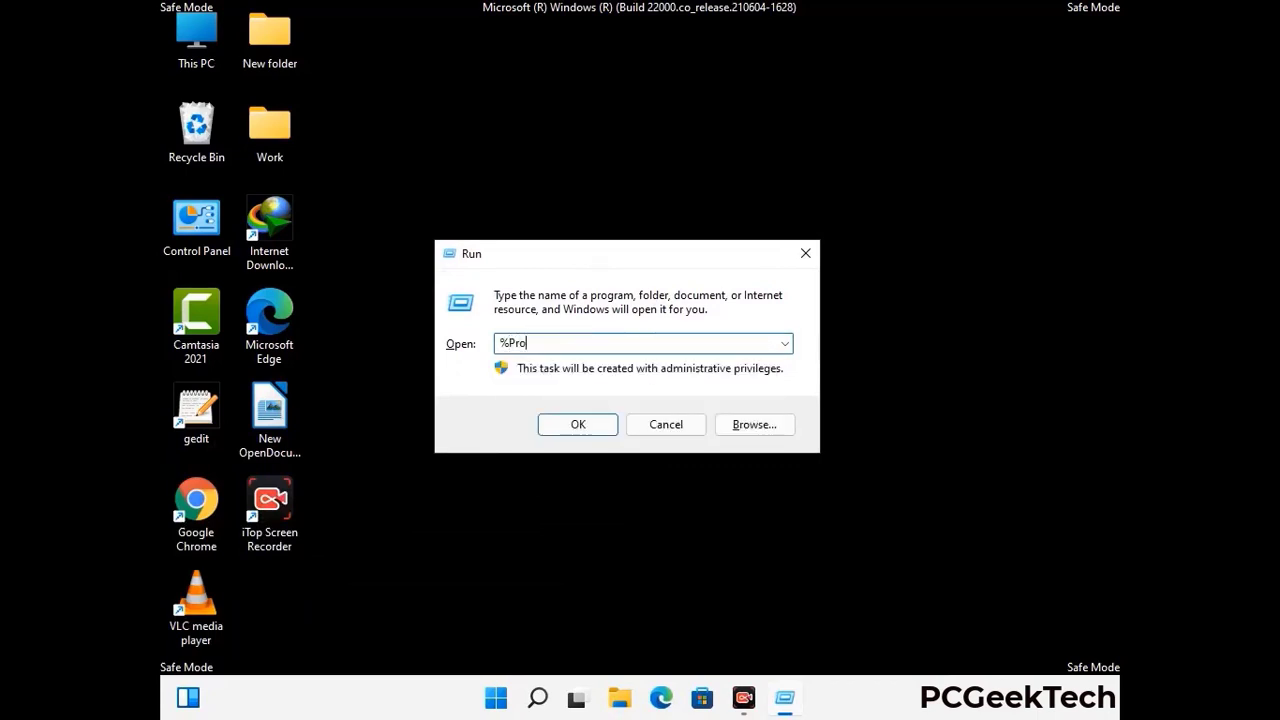
type("gram")
type("%")
key("Return")
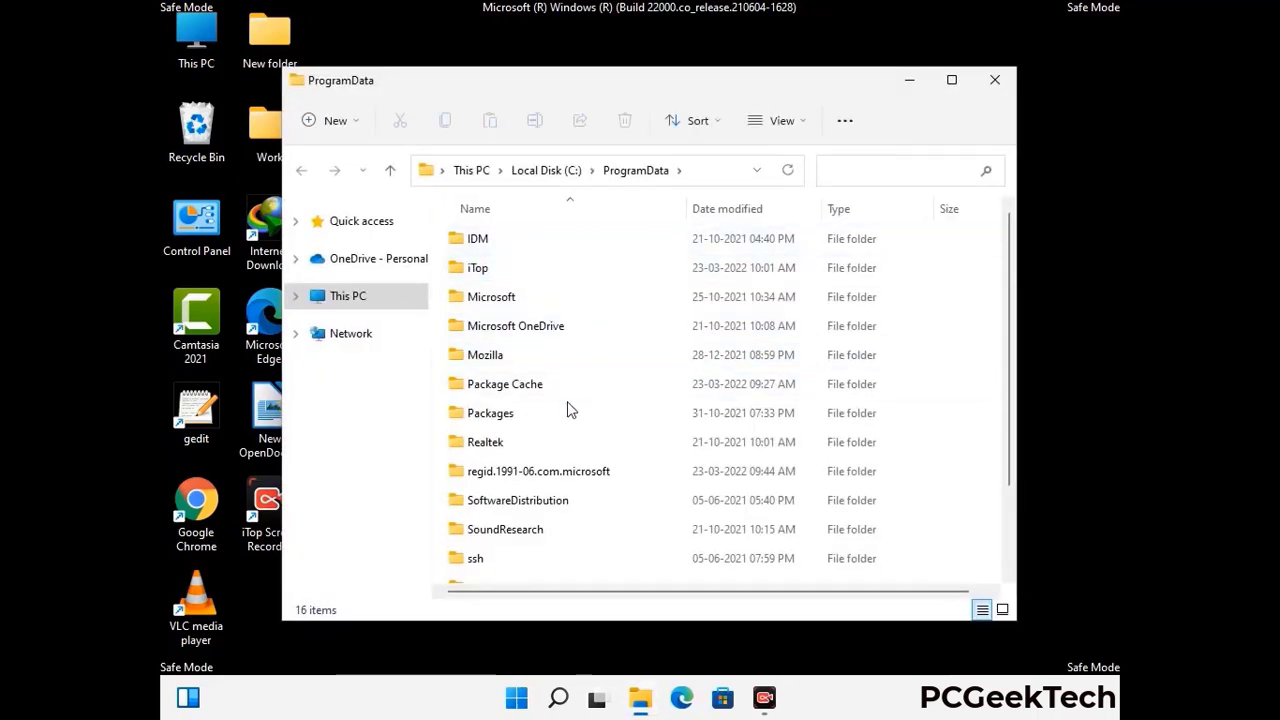
Delete the Mozilla folder from ProgramData, leaving 15 items, and close the window
scroll(586, 422, "down", 1)
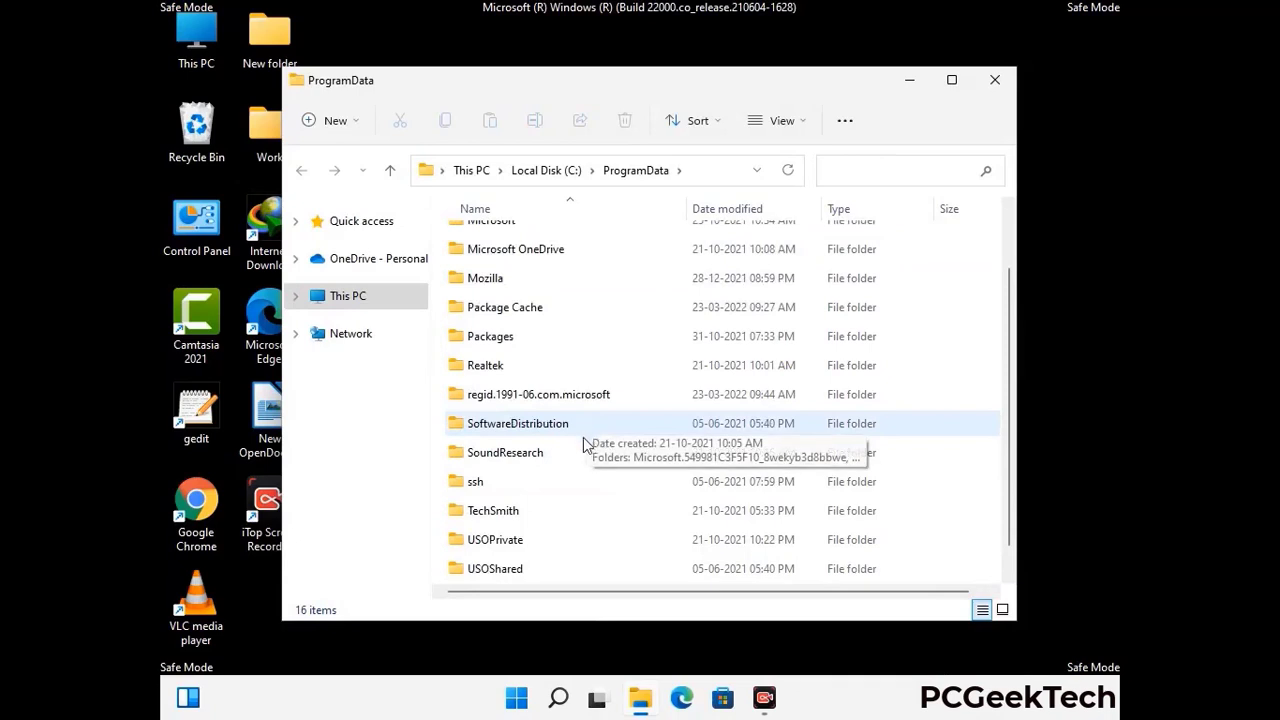
scroll(583, 440, "down", 1)
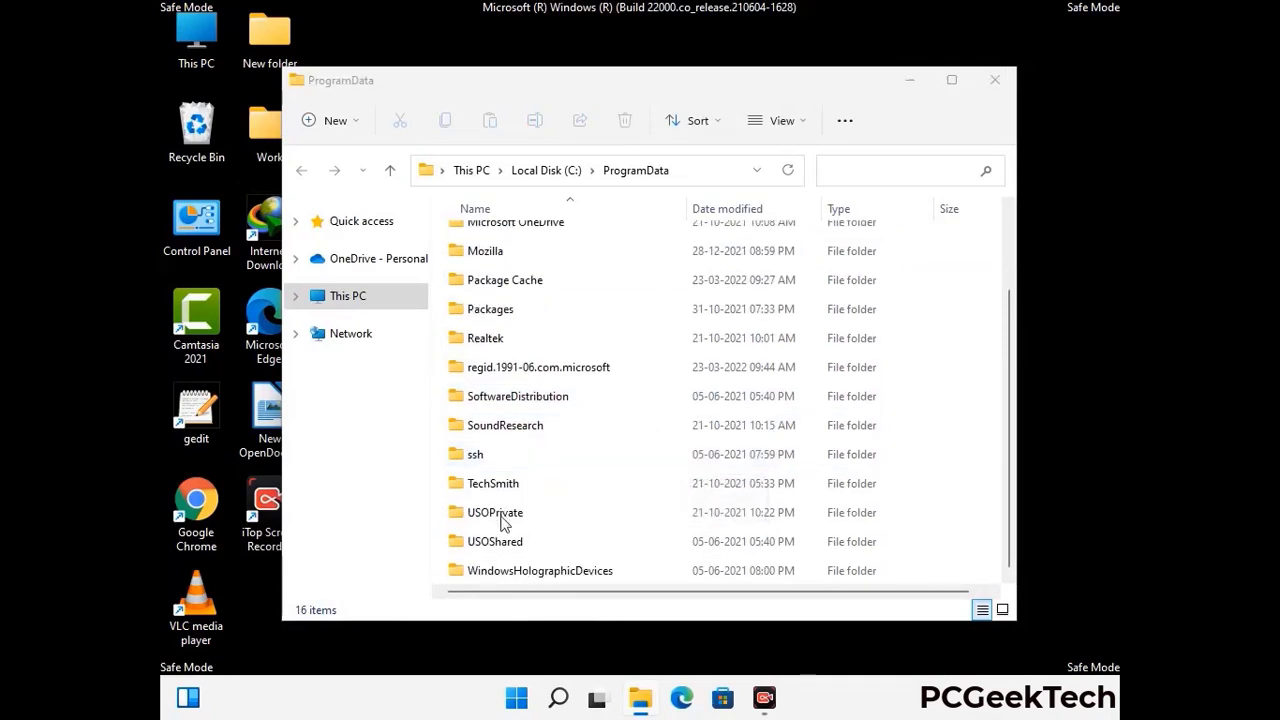
left_click(500, 252)
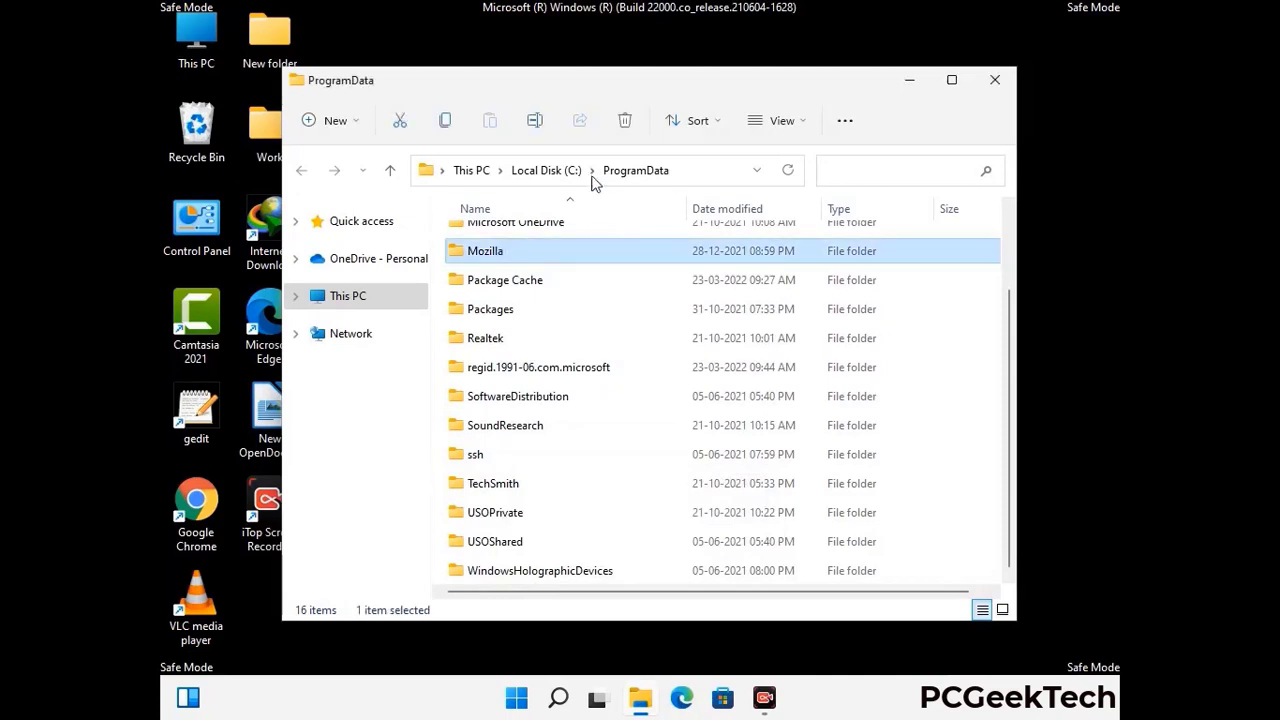
left_click(626, 121)
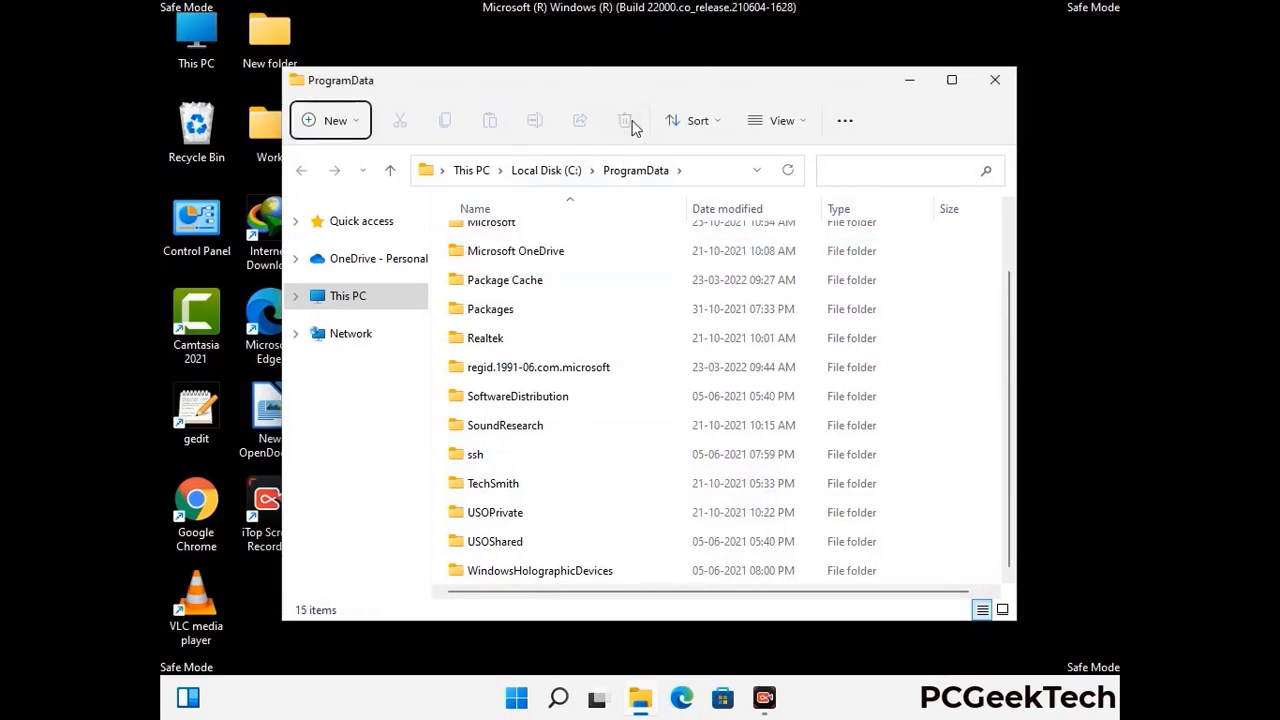
scroll(657, 423, "up", 1)
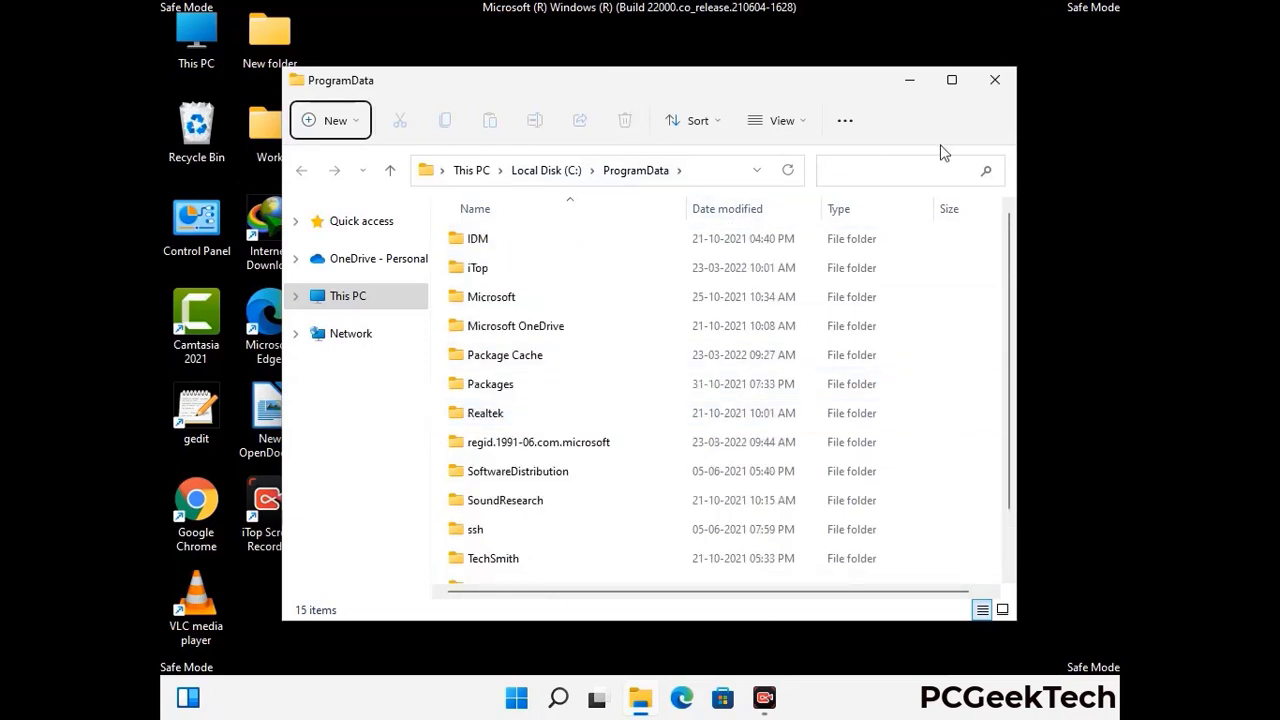
left_click(1003, 80)
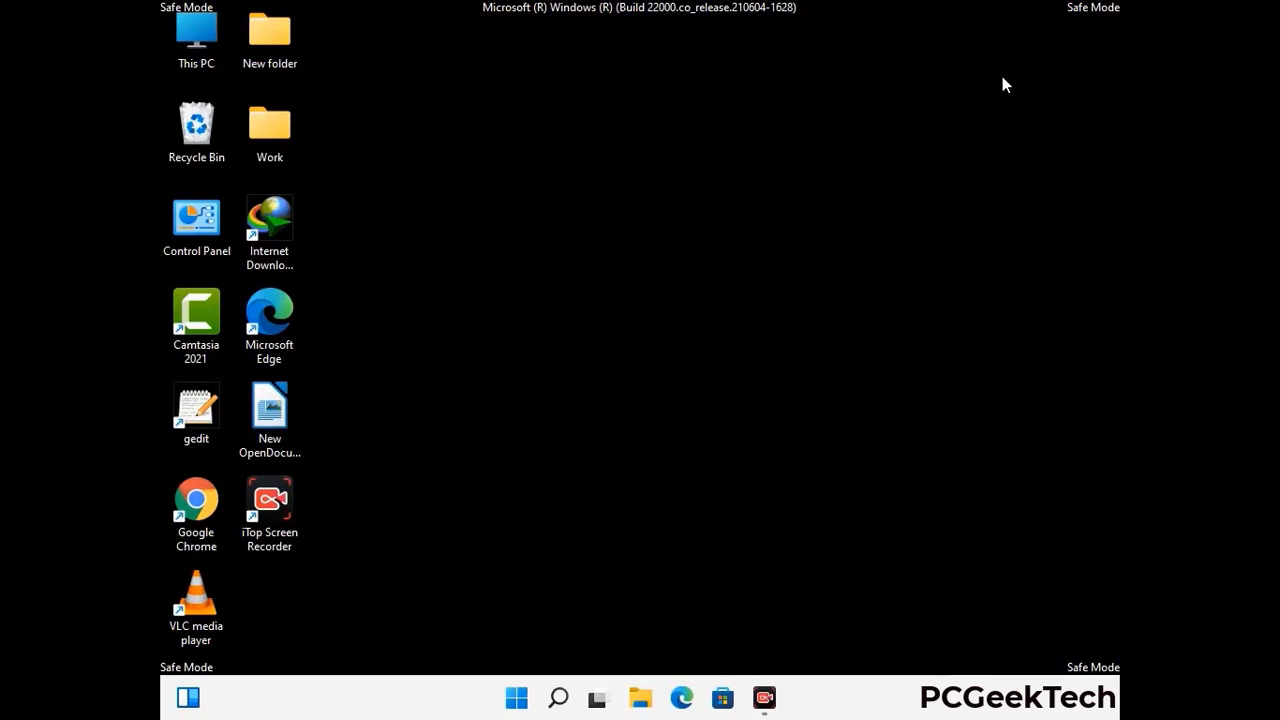
key("super+r")
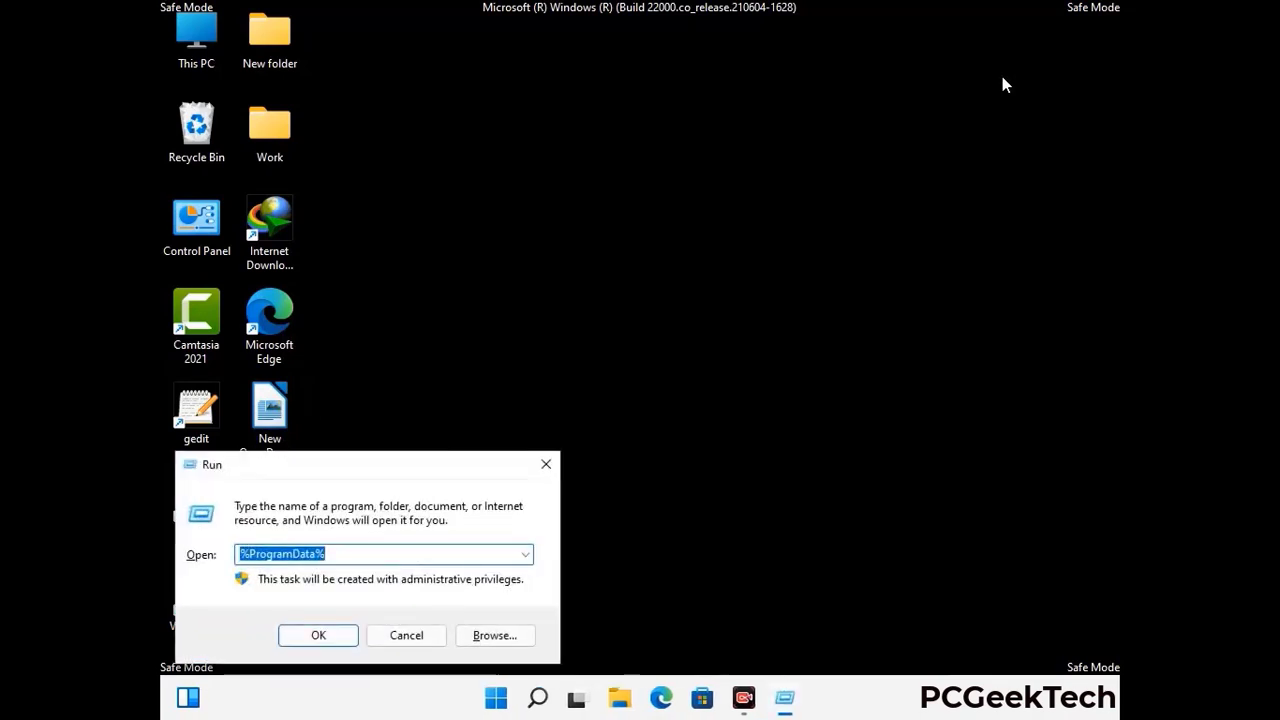
left_click_drag(417, 457, 669, 259)
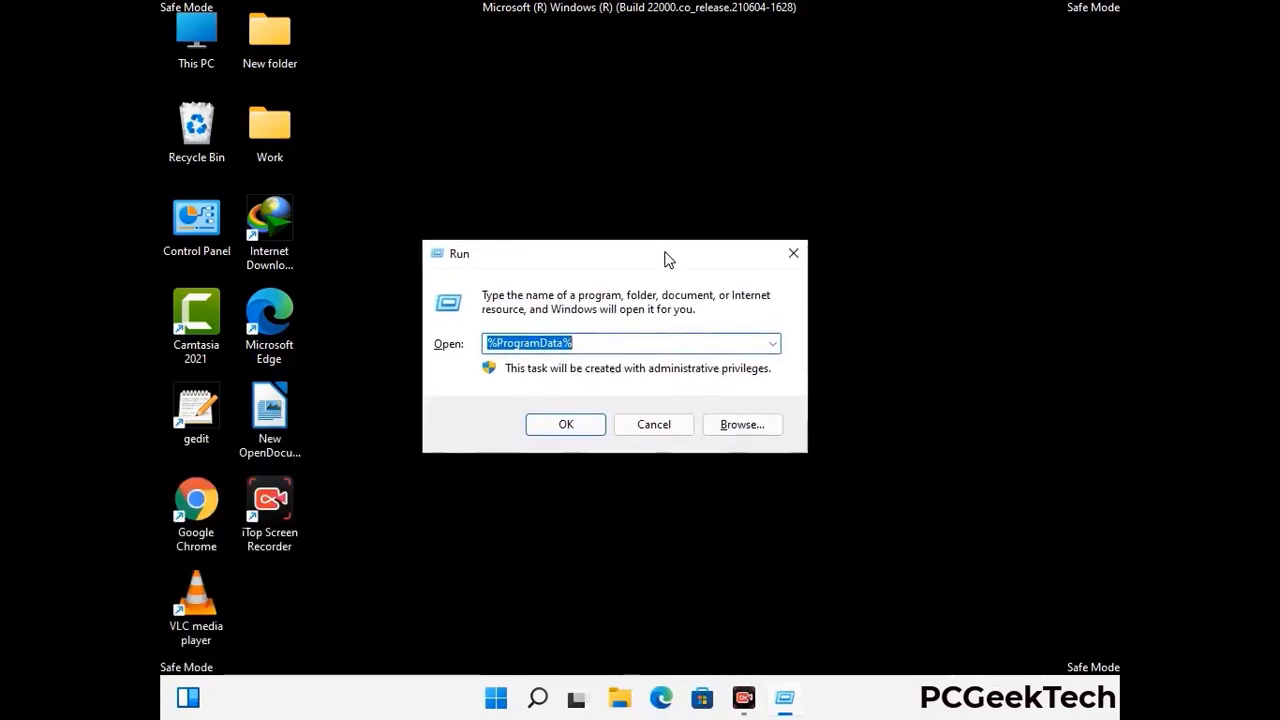
type("%")
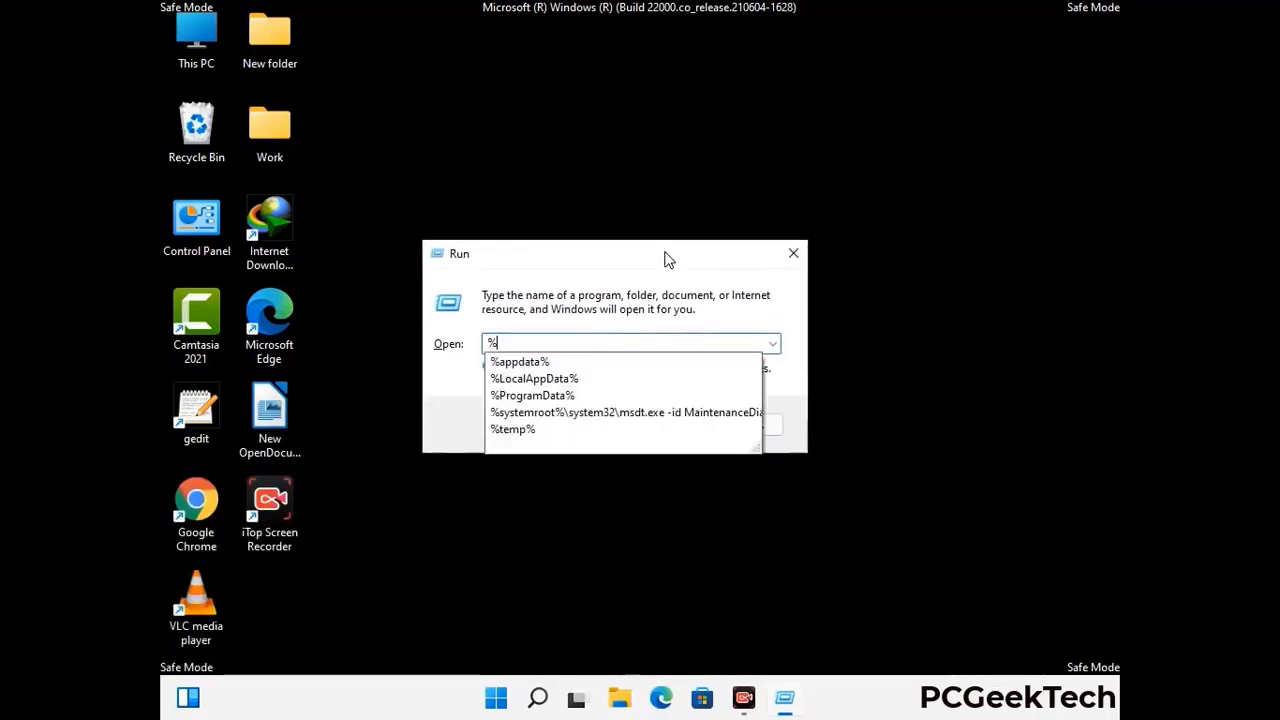
type("WinDir%")
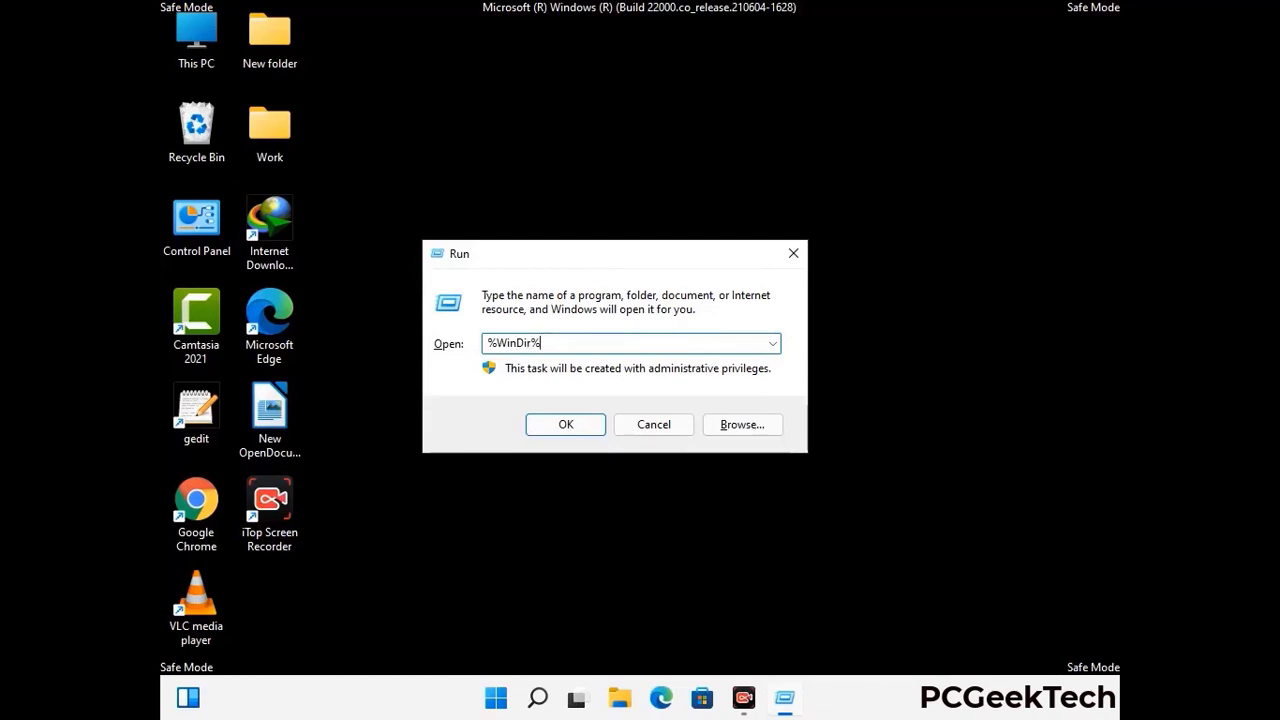
key("Return")
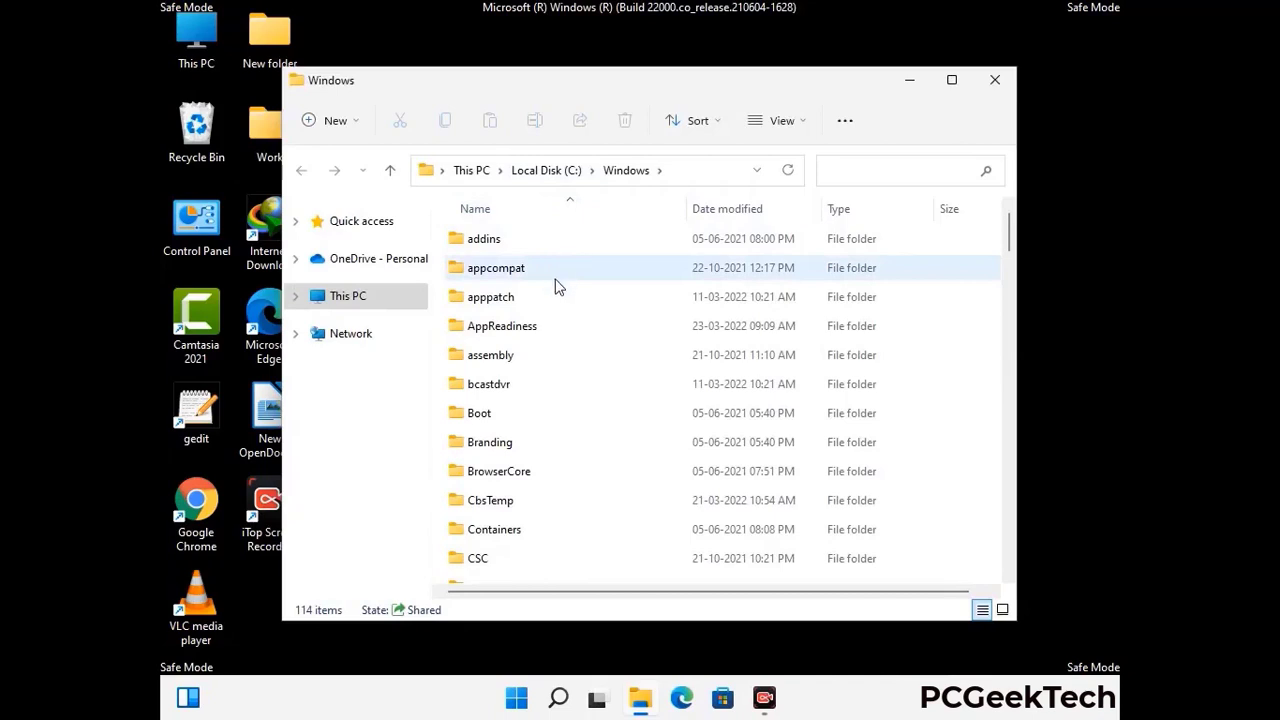
scroll(565, 443, "down", 1)
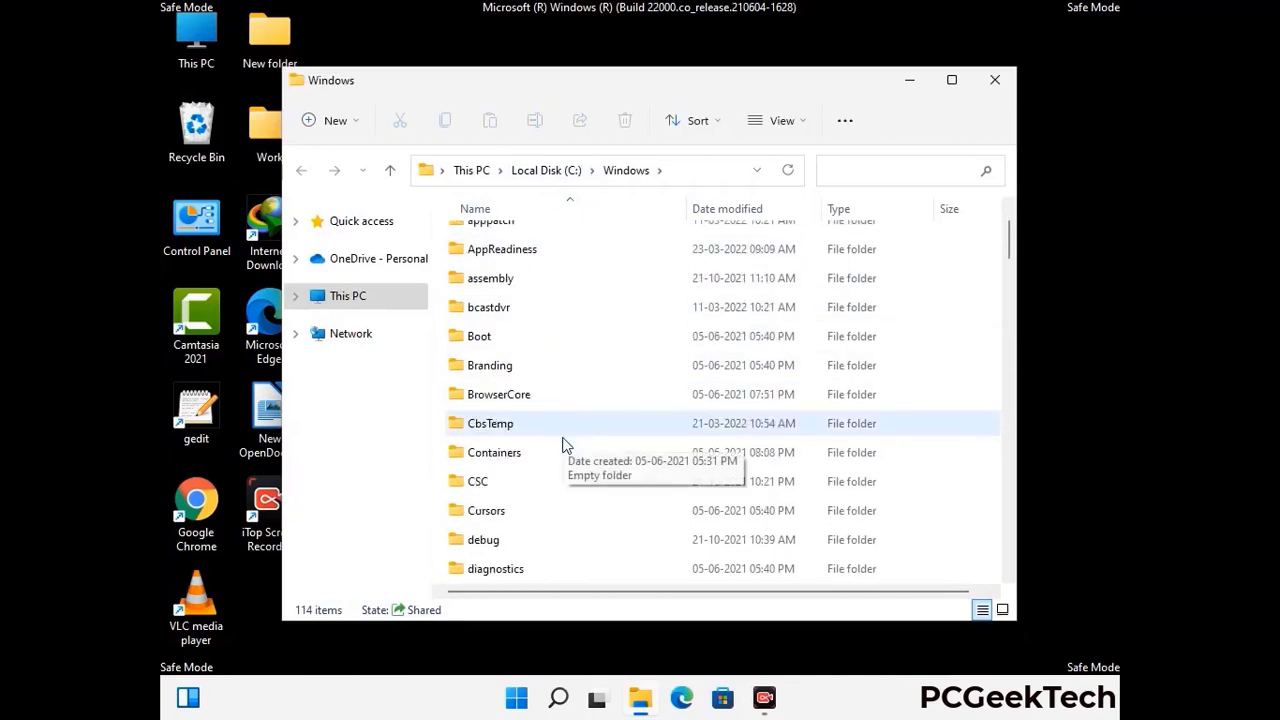
scroll(563, 443, "down", 2)
scroll(563, 447, "down", 4)
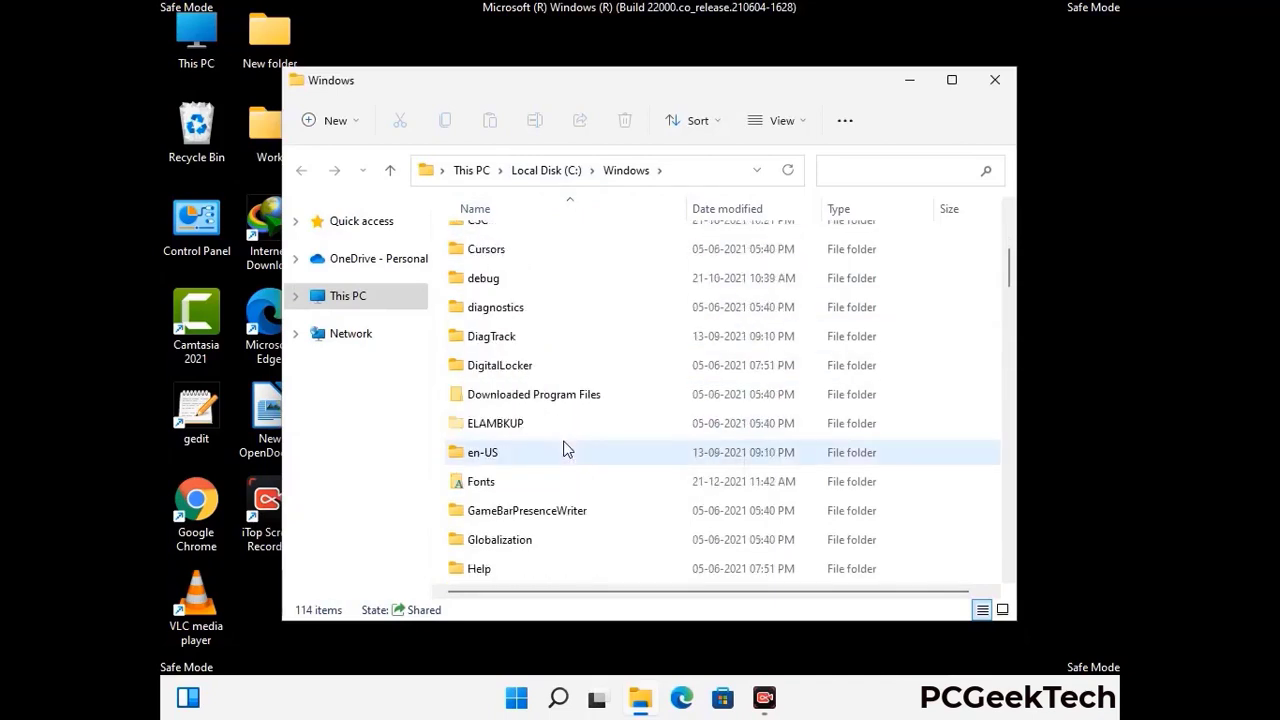
scroll(563, 452, "down", 2)
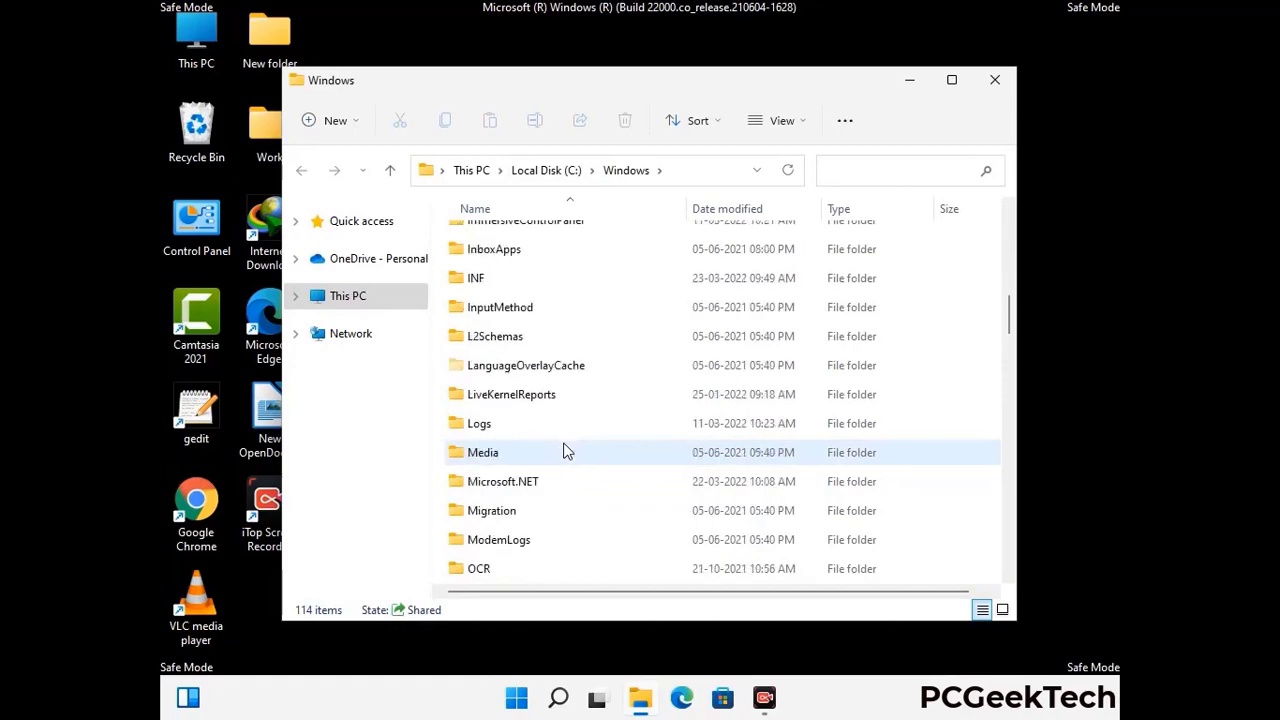
scroll(563, 452, "down", 4)
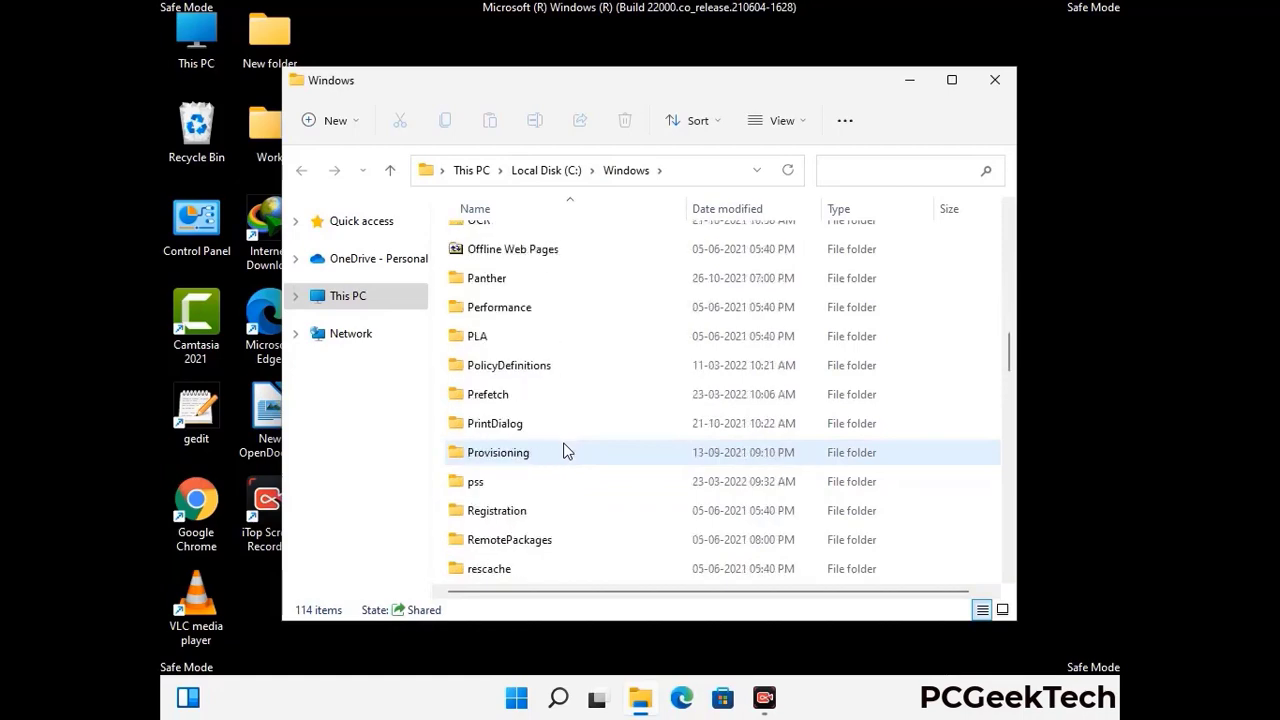
scroll(563, 452, "down", 7)
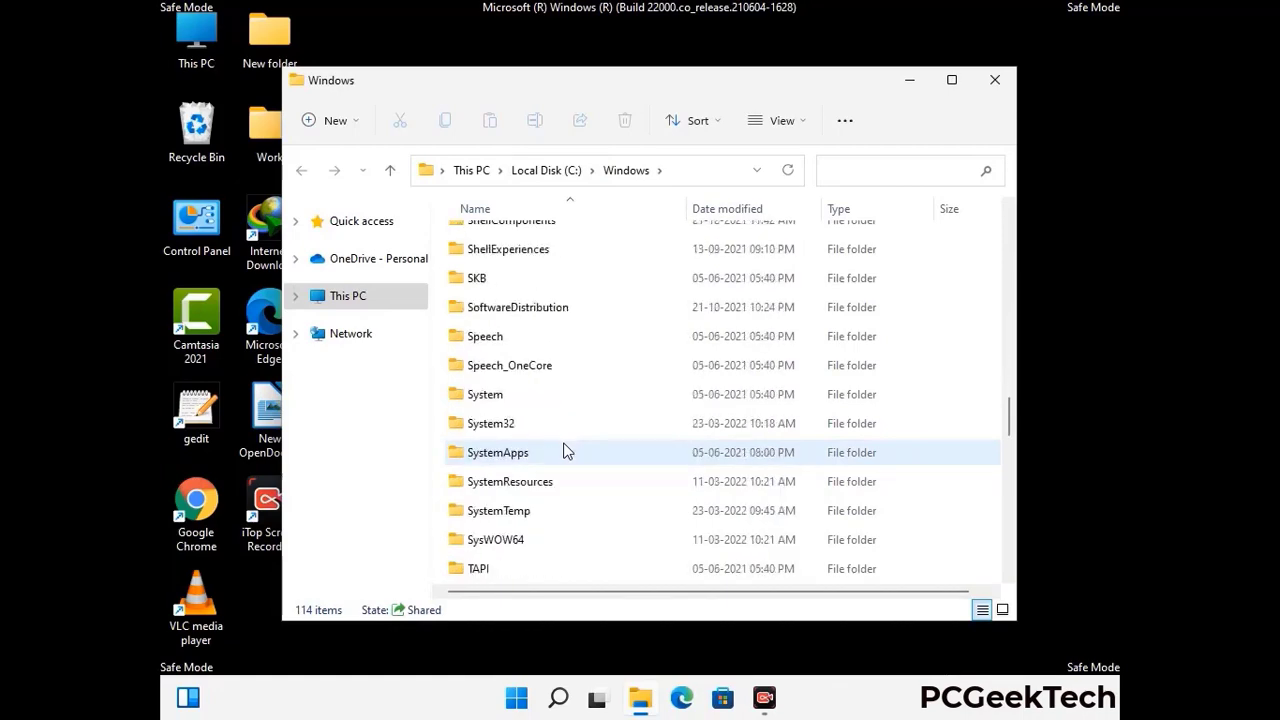
scroll(563, 452, "down", 8)
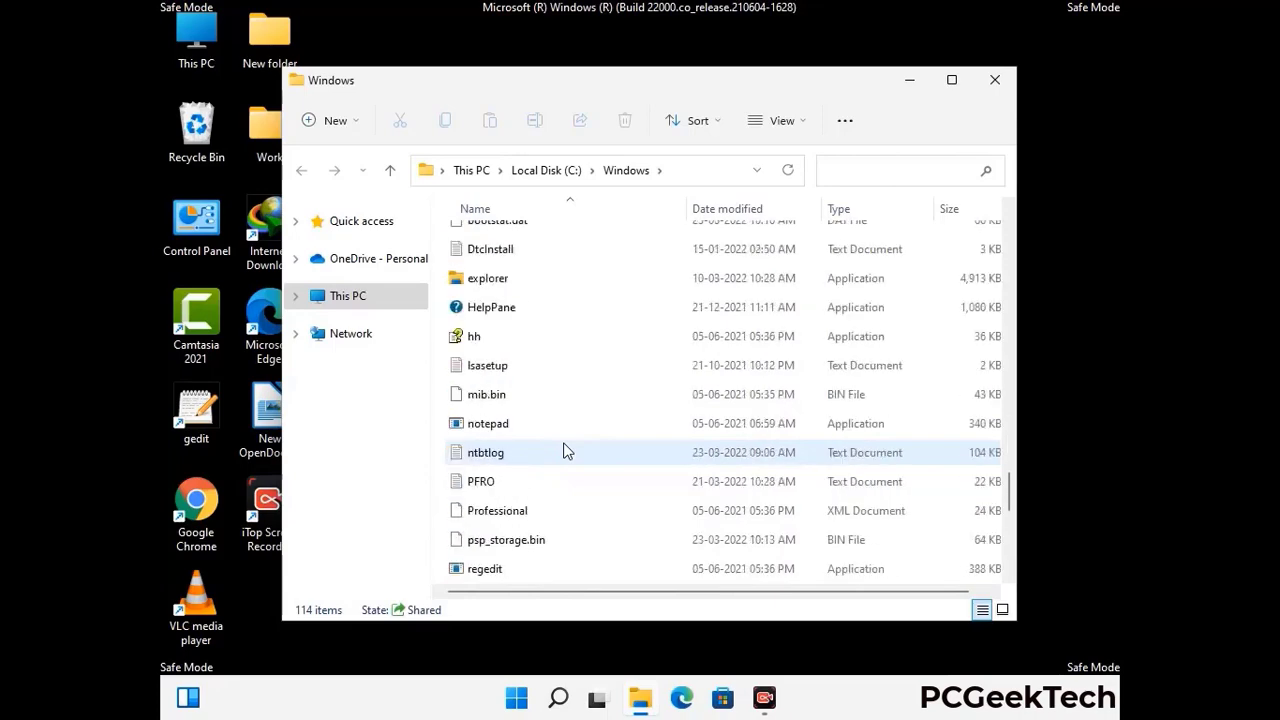
scroll(563, 452, "down", 7)
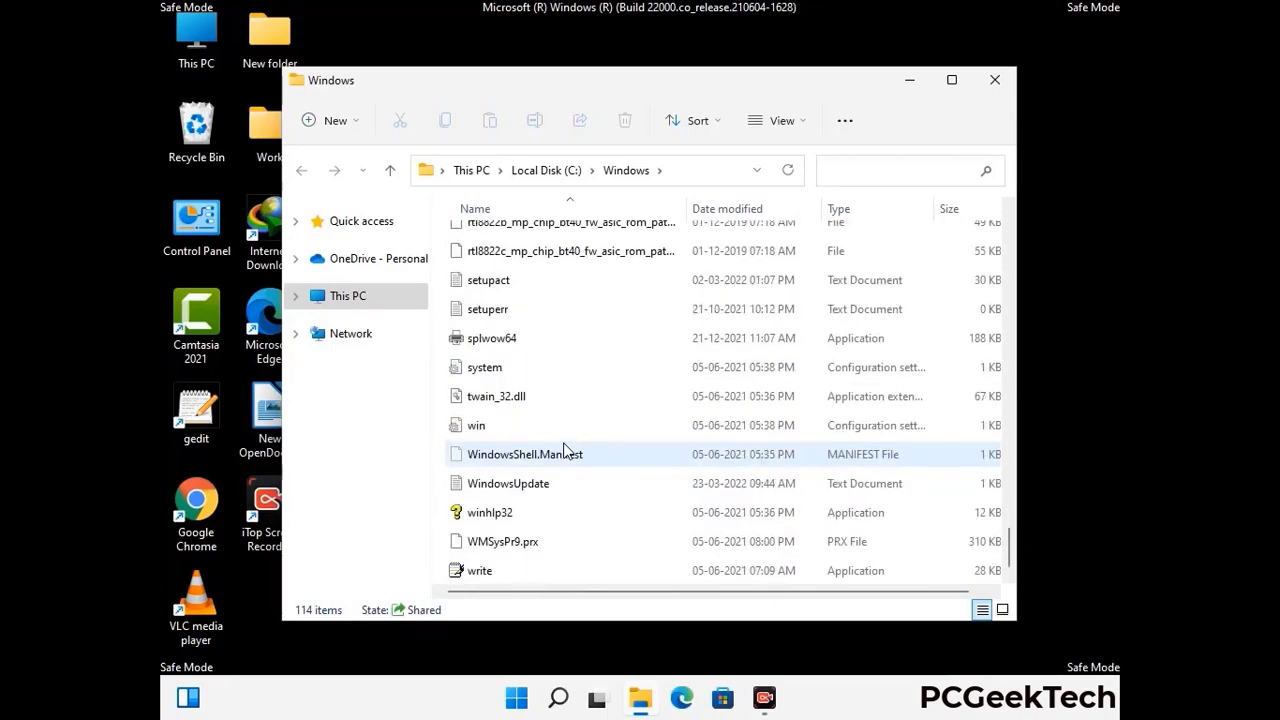
scroll(563, 452, "up", 13)
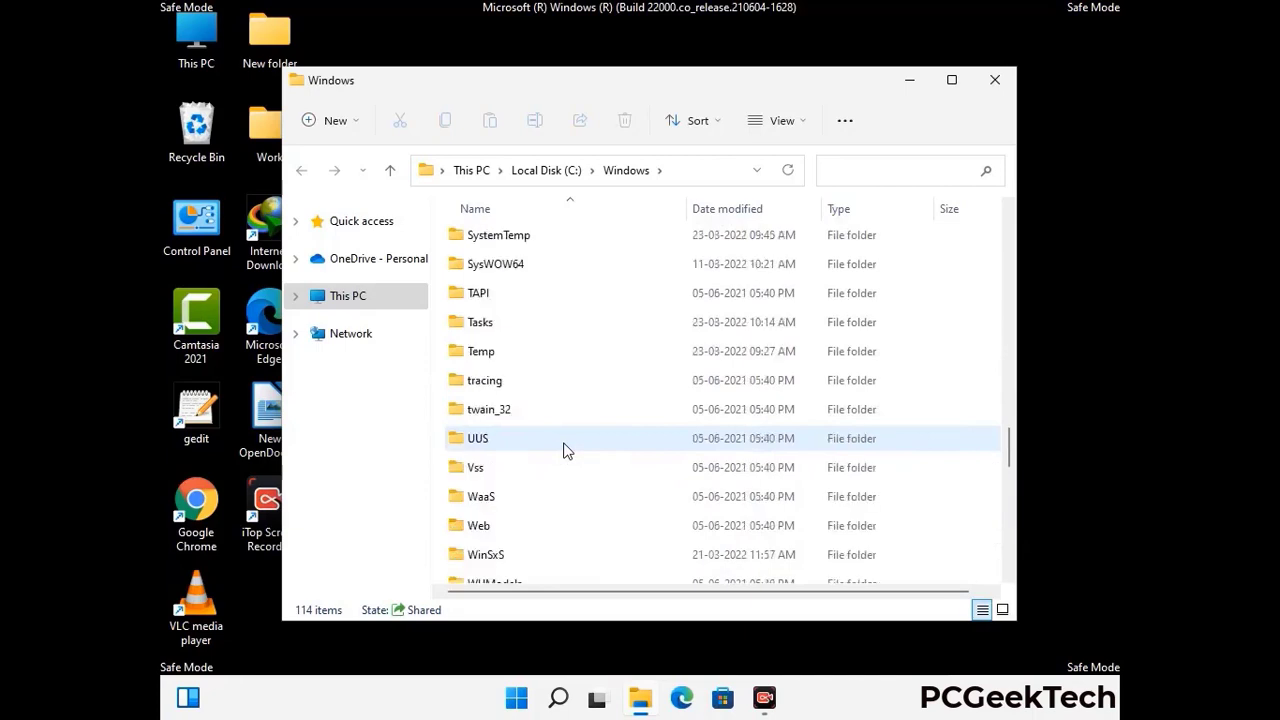
scroll(563, 450, "up", 4)
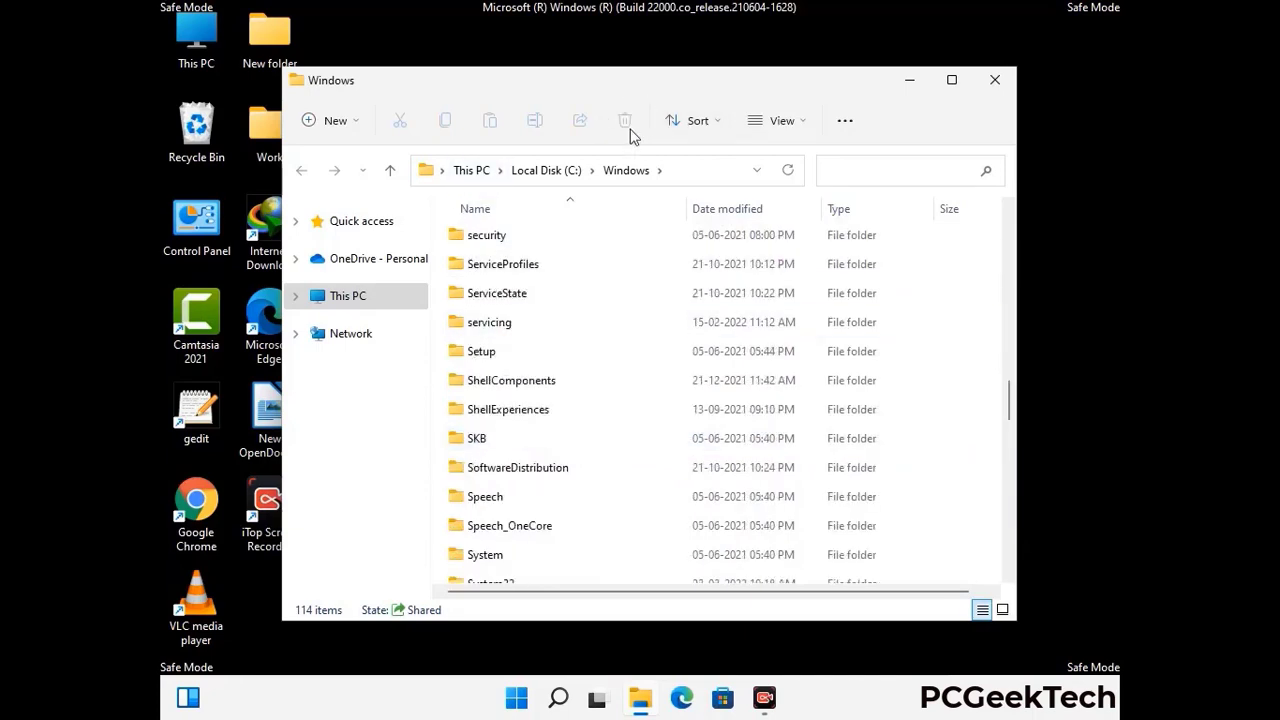
left_click(1003, 84)
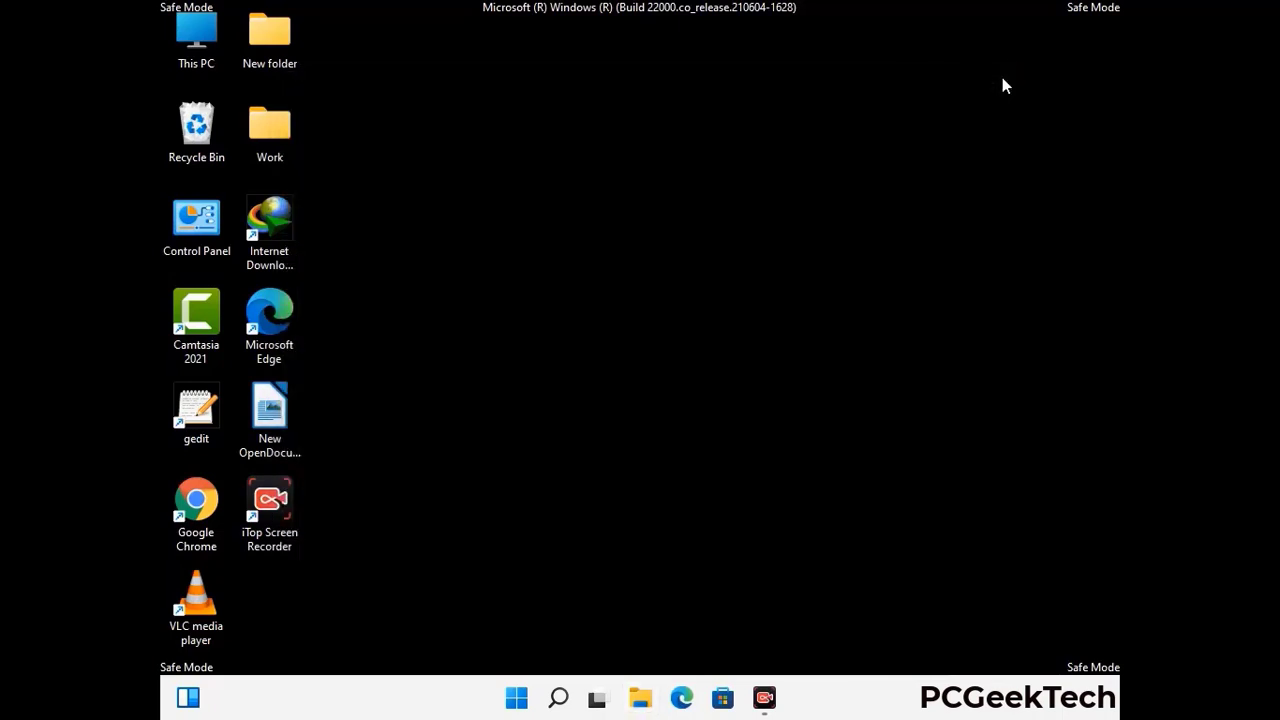
Open the user's Temp folder by running %temp%
key("super+r")
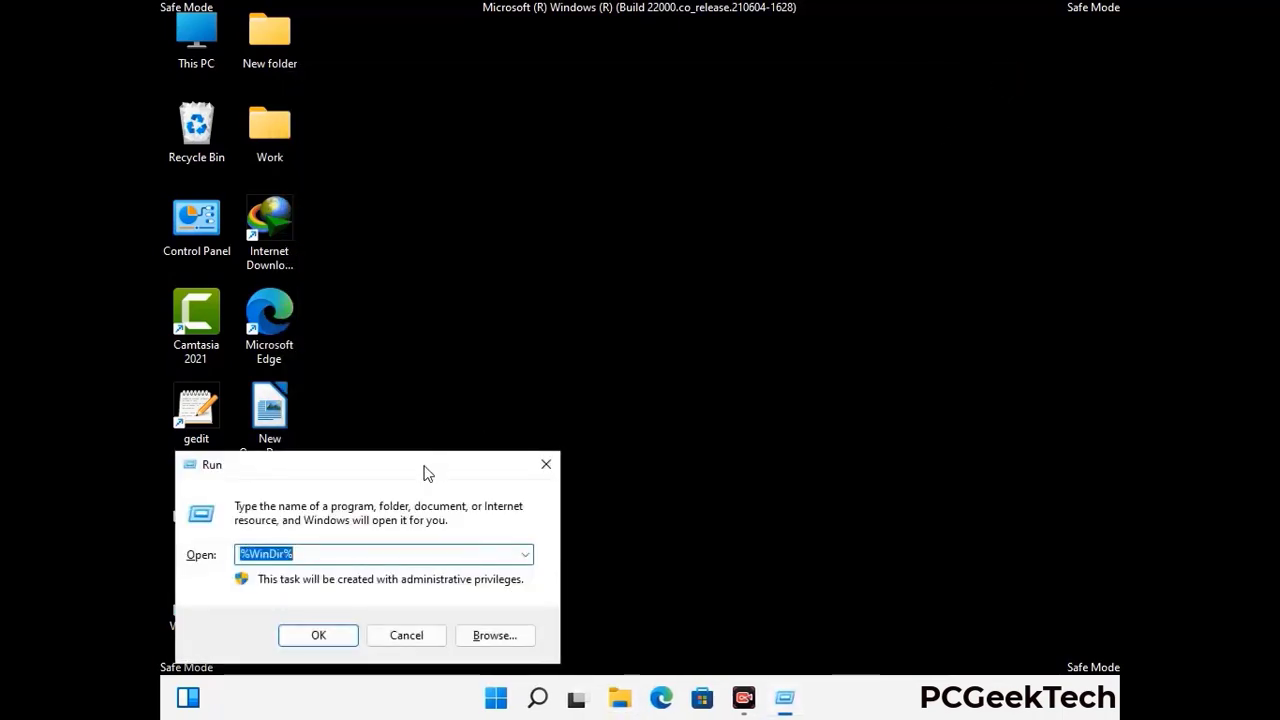
left_click_drag(423, 470, 726, 171)
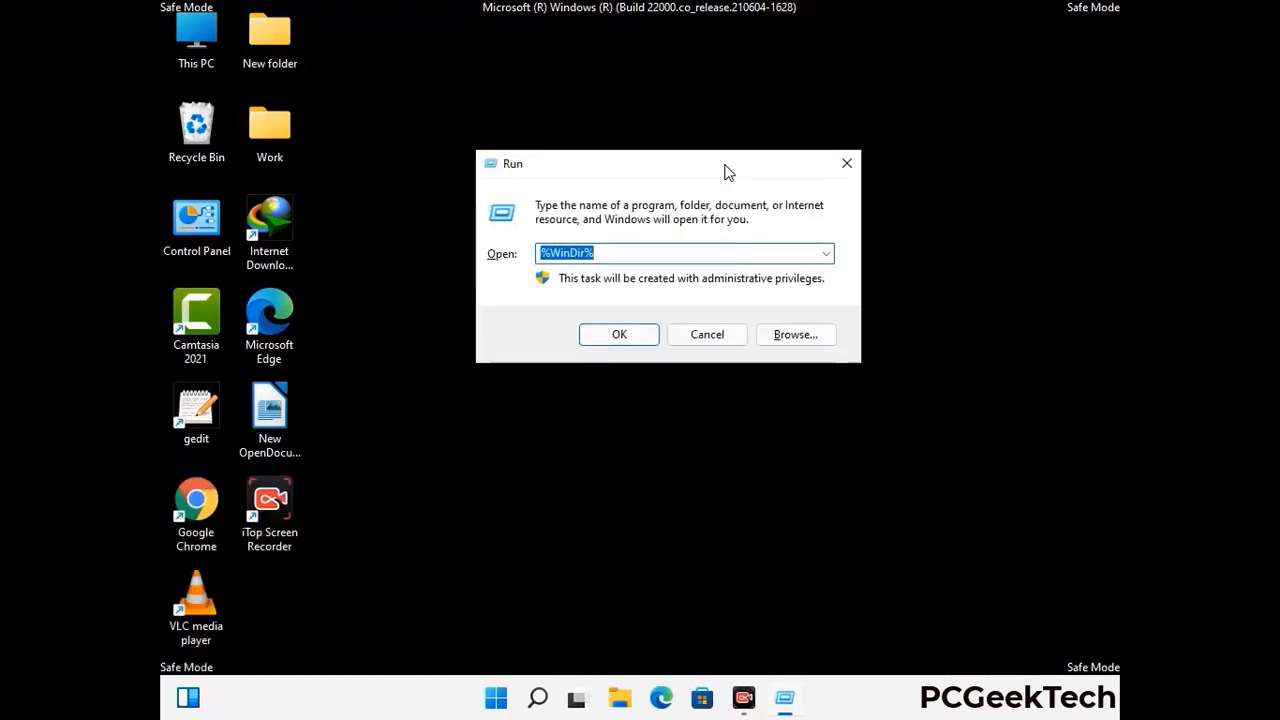
type("%tem")
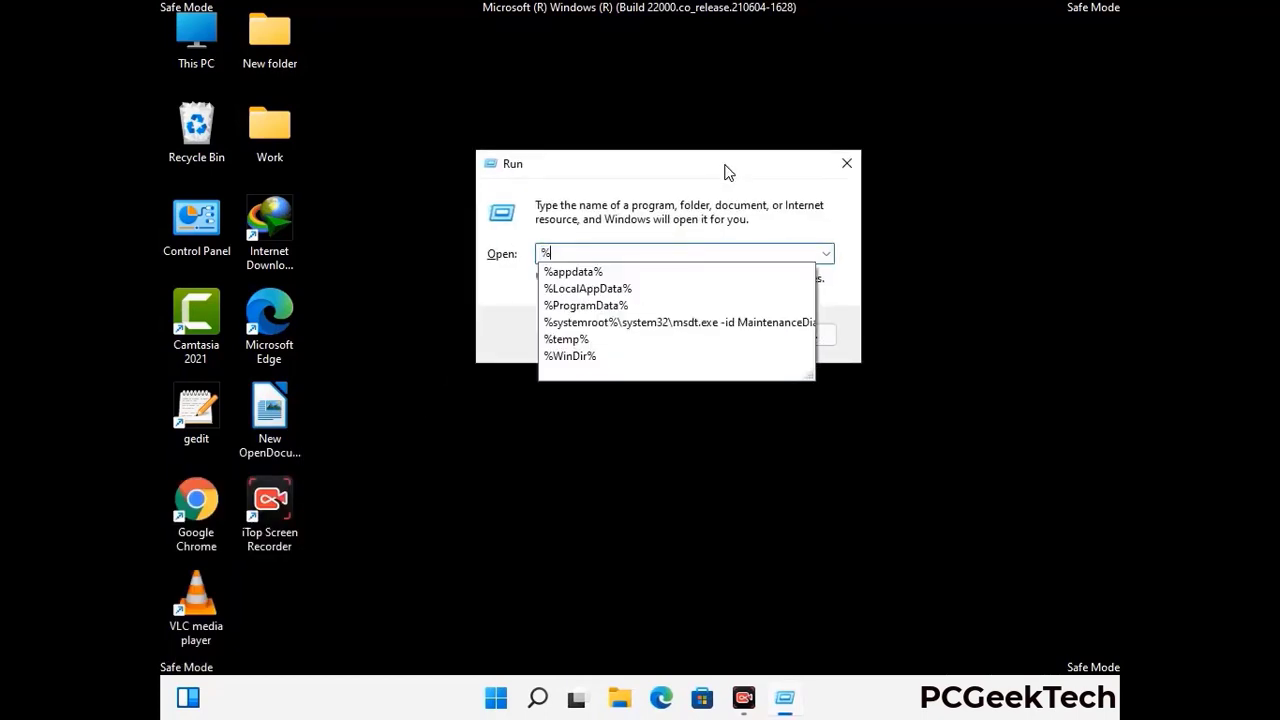
type("p")
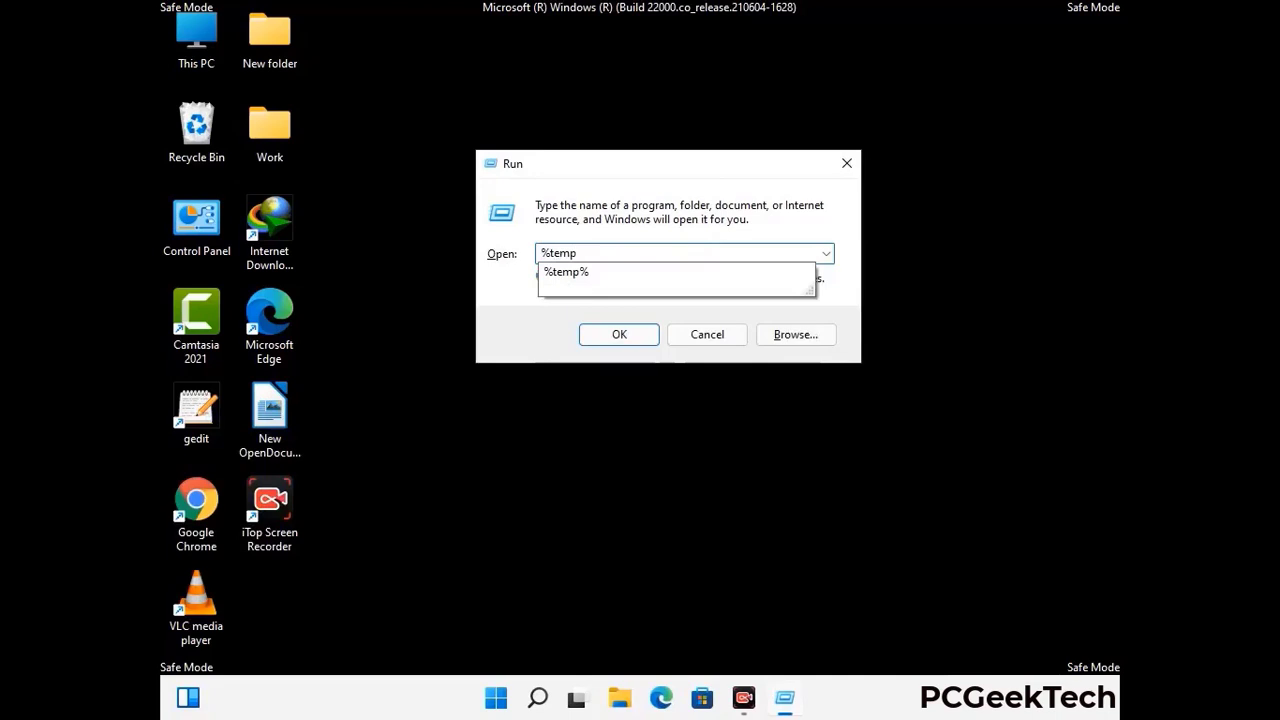
type("%")
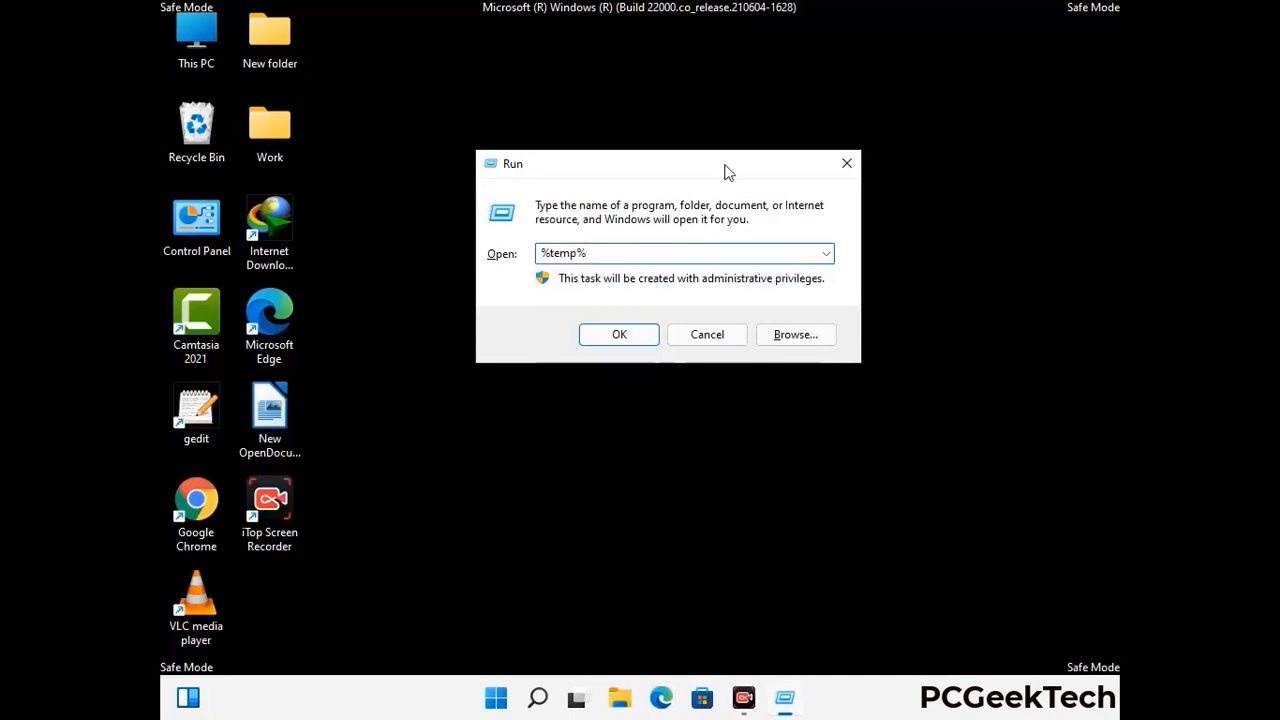
left_click(640, 332)
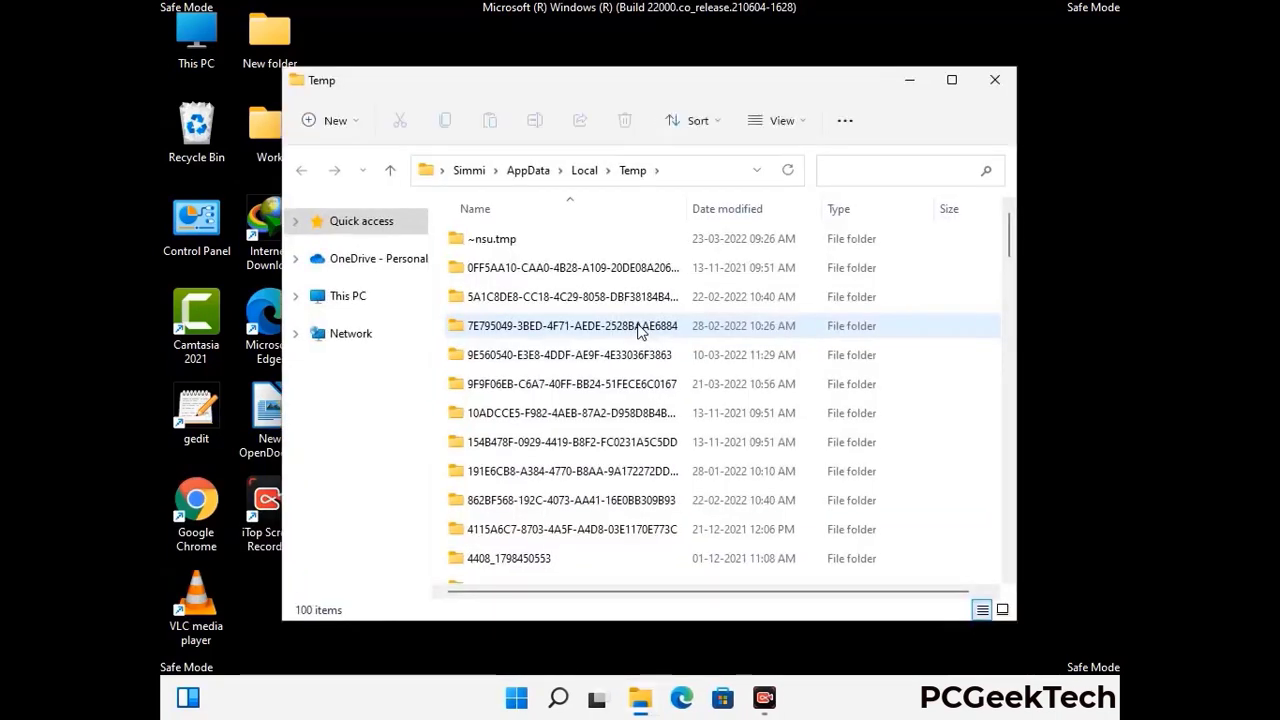
Select and delete all 100 Temp items, then close the window
left_click(580, 386)
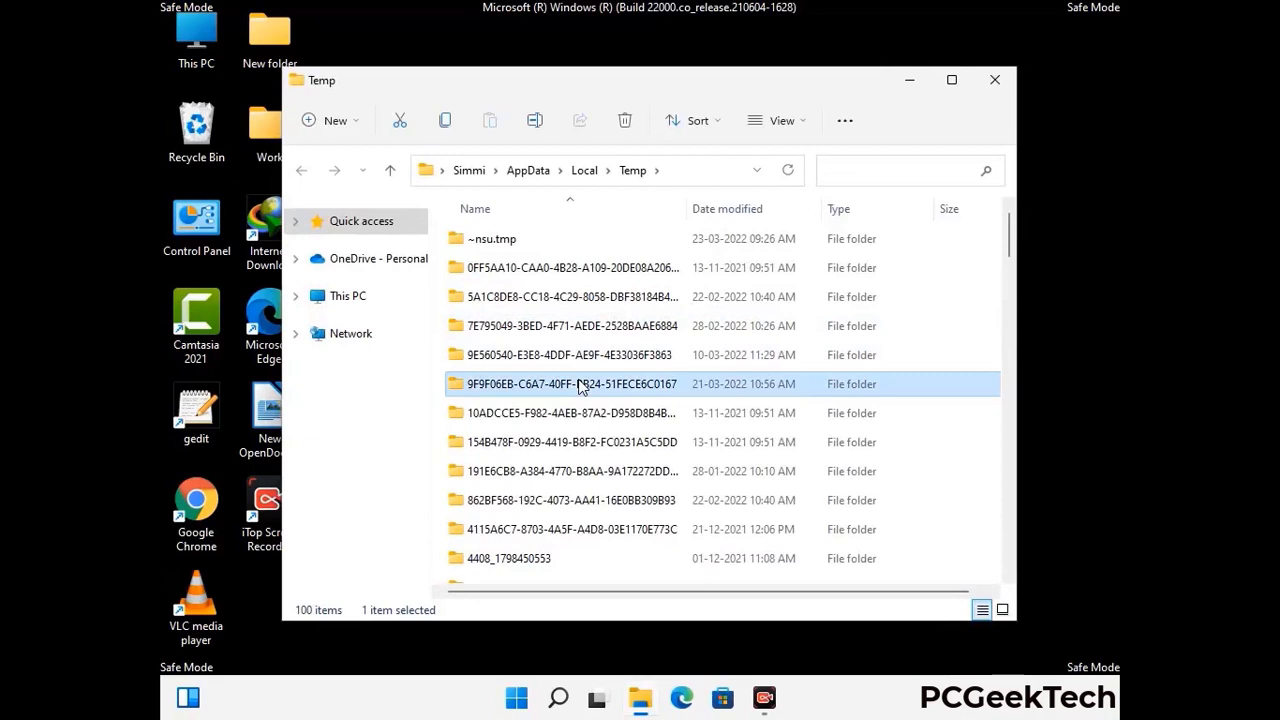
key("ctrl+a")
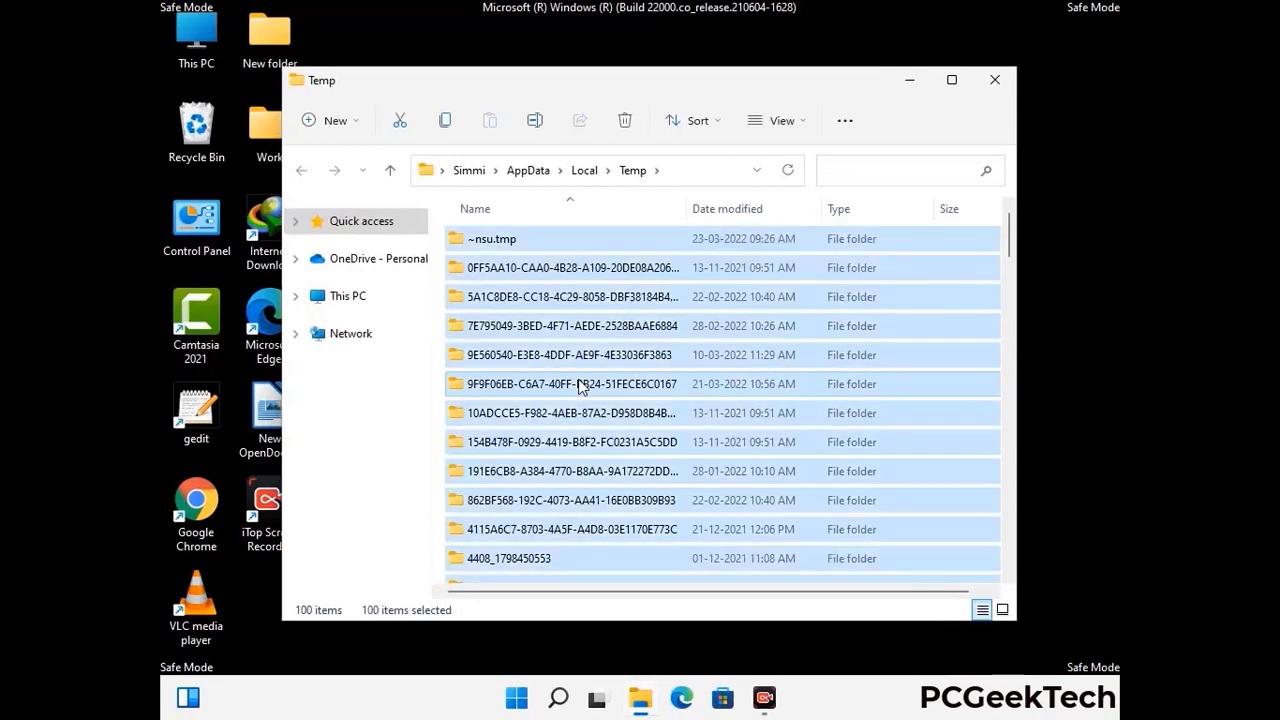
left_click(627, 121)
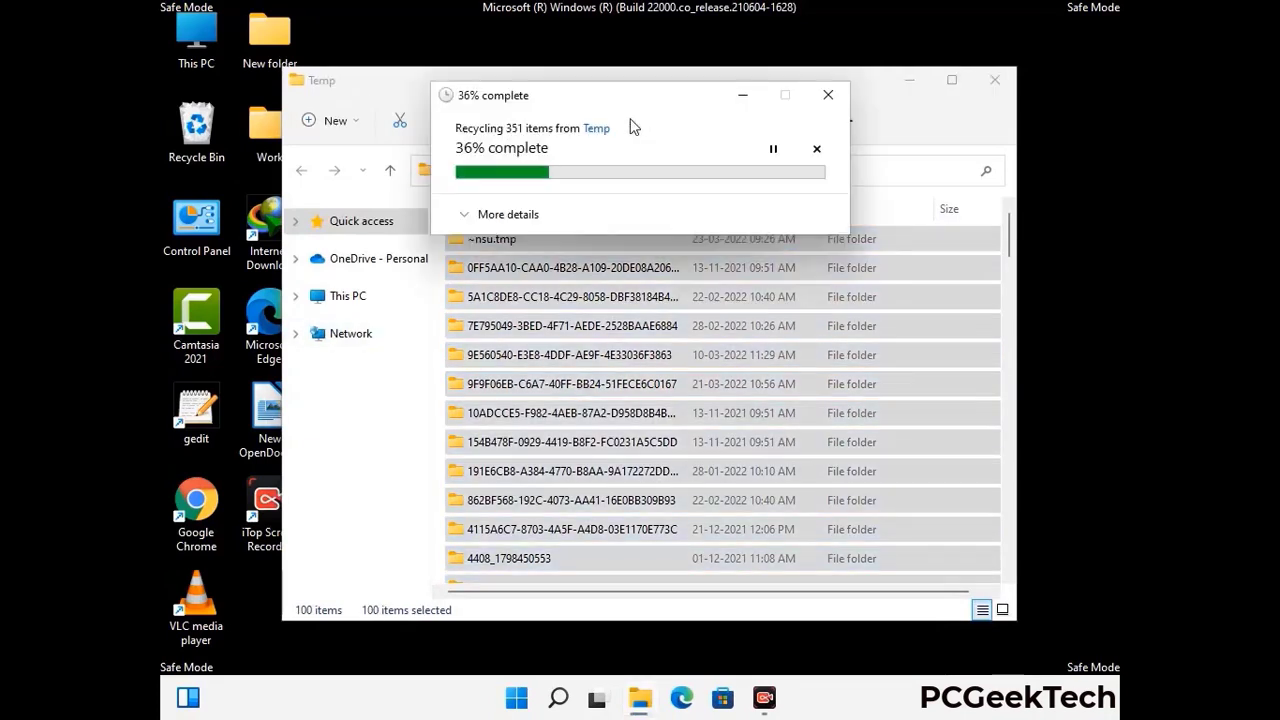
left_click(995, 80)
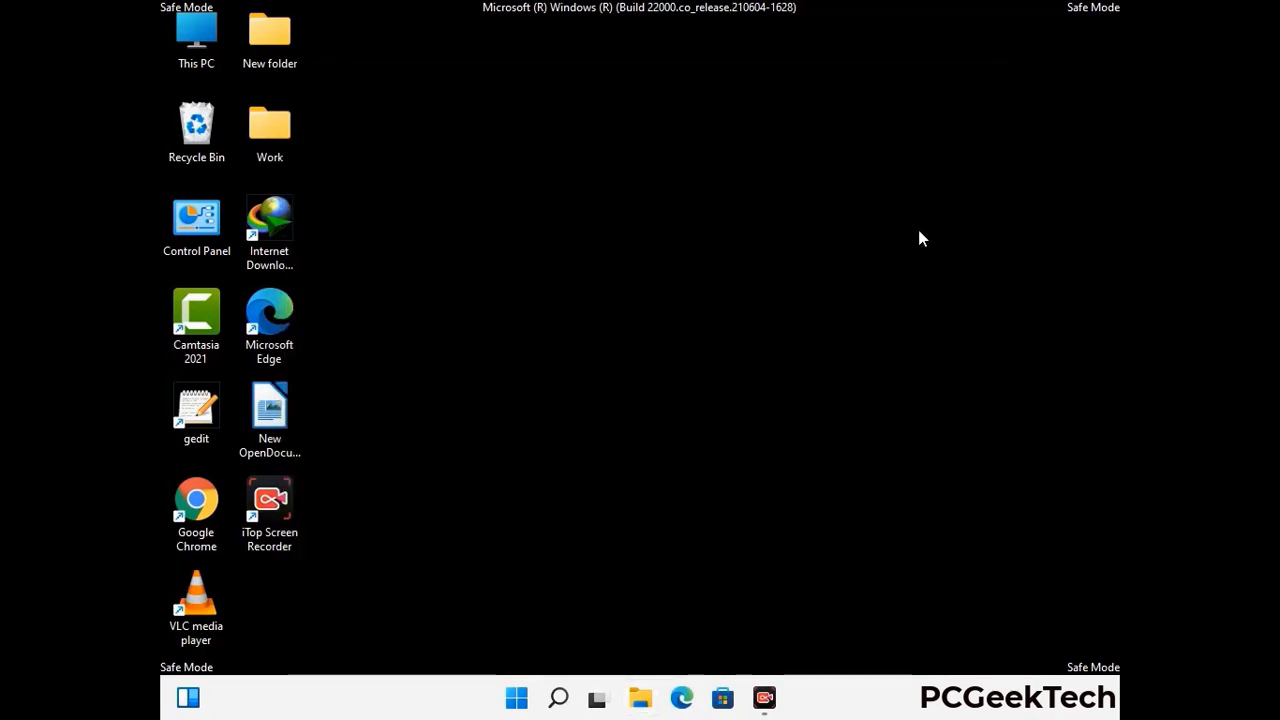
Run 'temp' to open C:\Windows\Temp, delete all six items, and close the window
key("super+r")
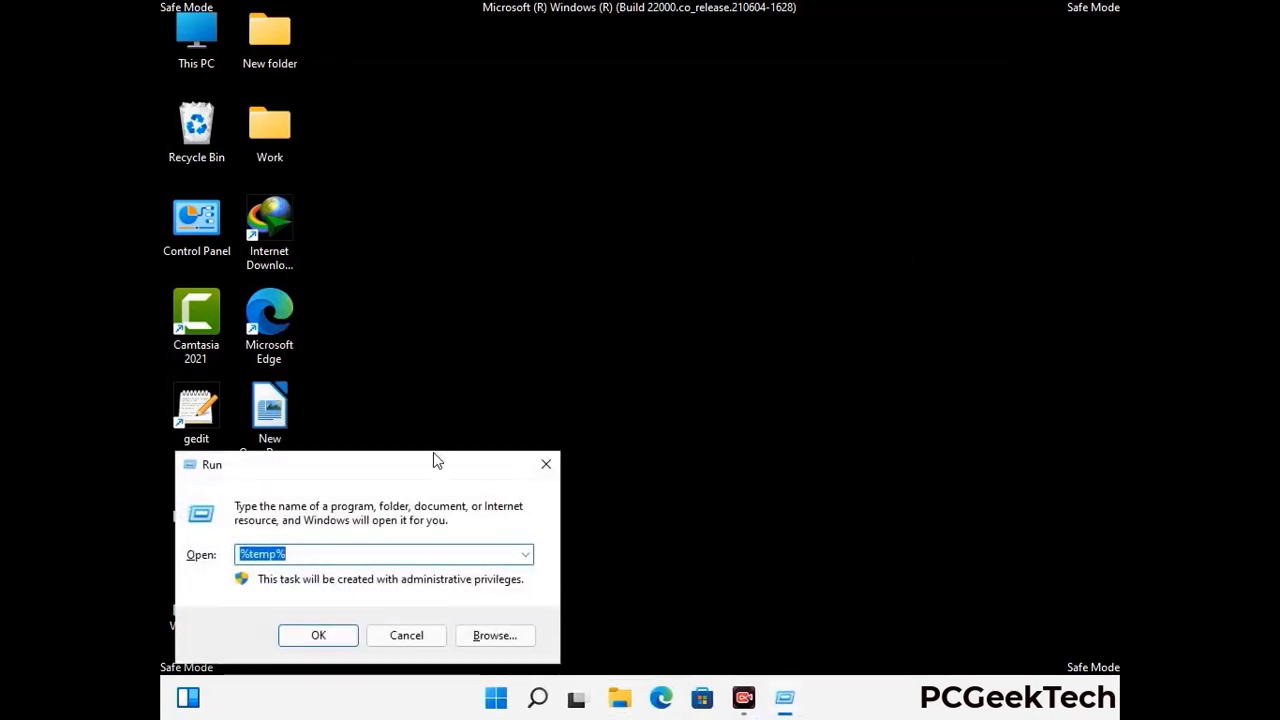
left_click_drag(434, 459, 731, 187)
type("temp")
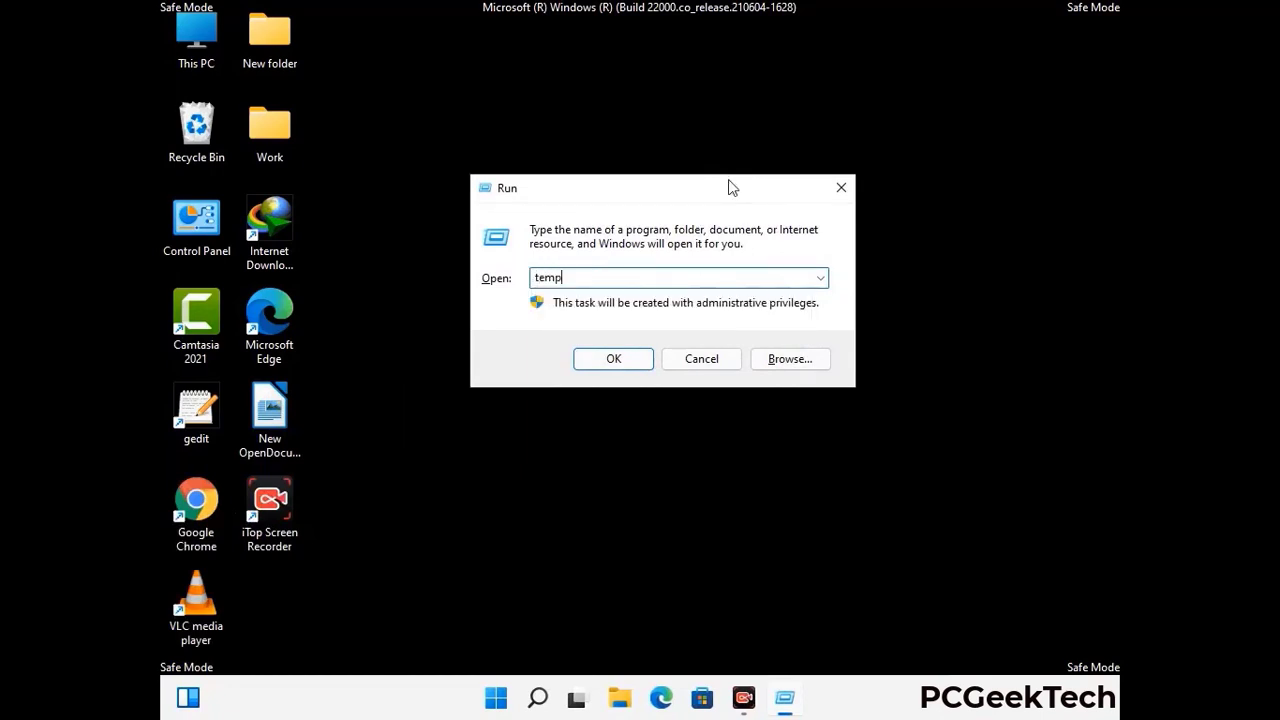
key("Return")
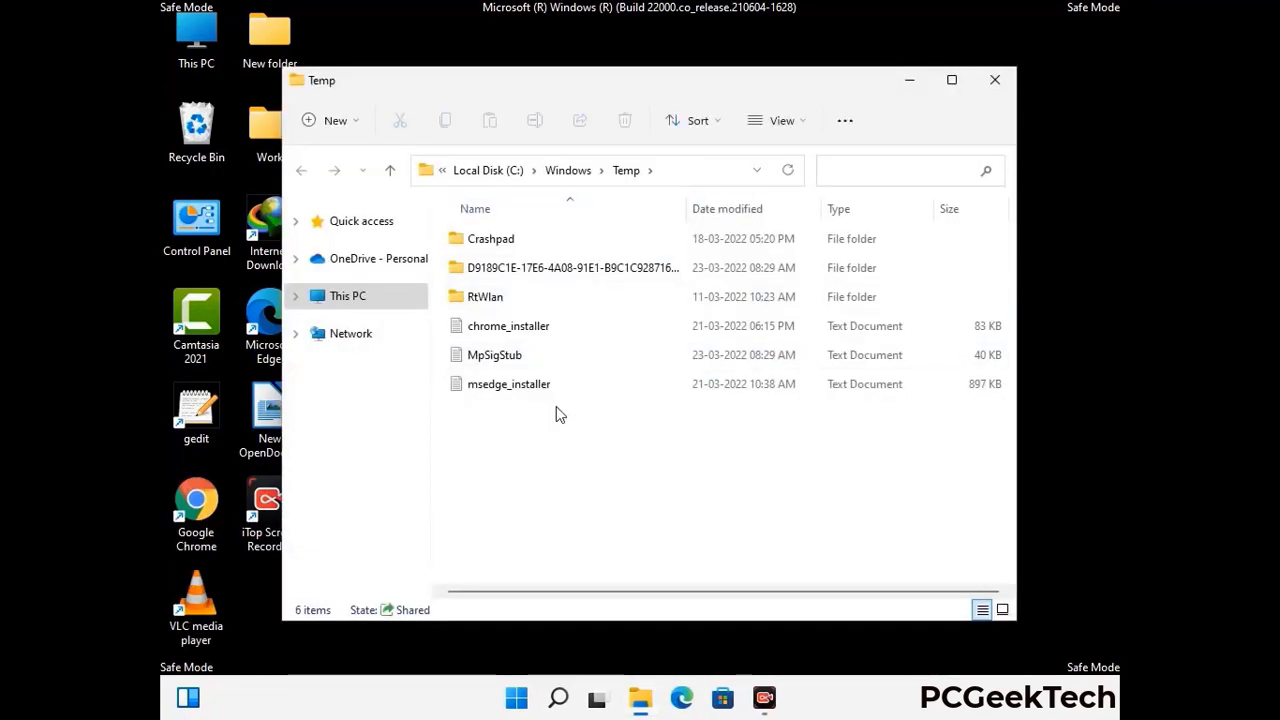
key("ctrl+a")
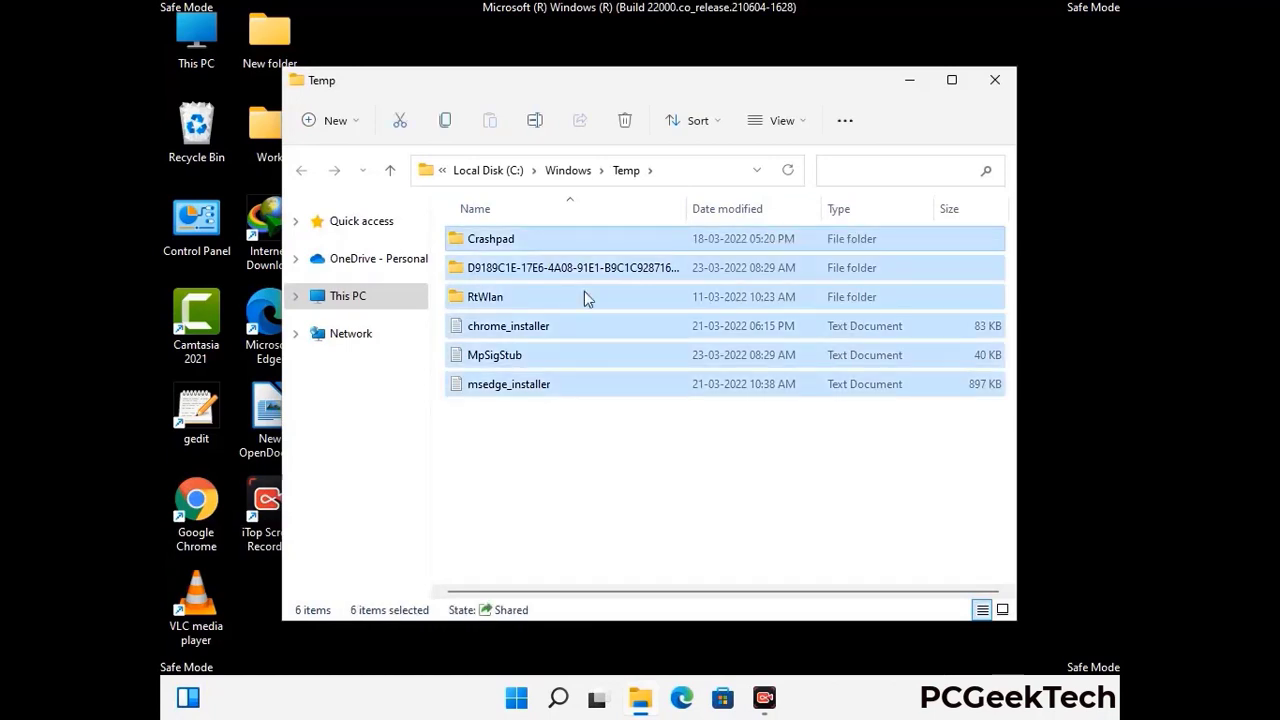
left_click(625, 120)
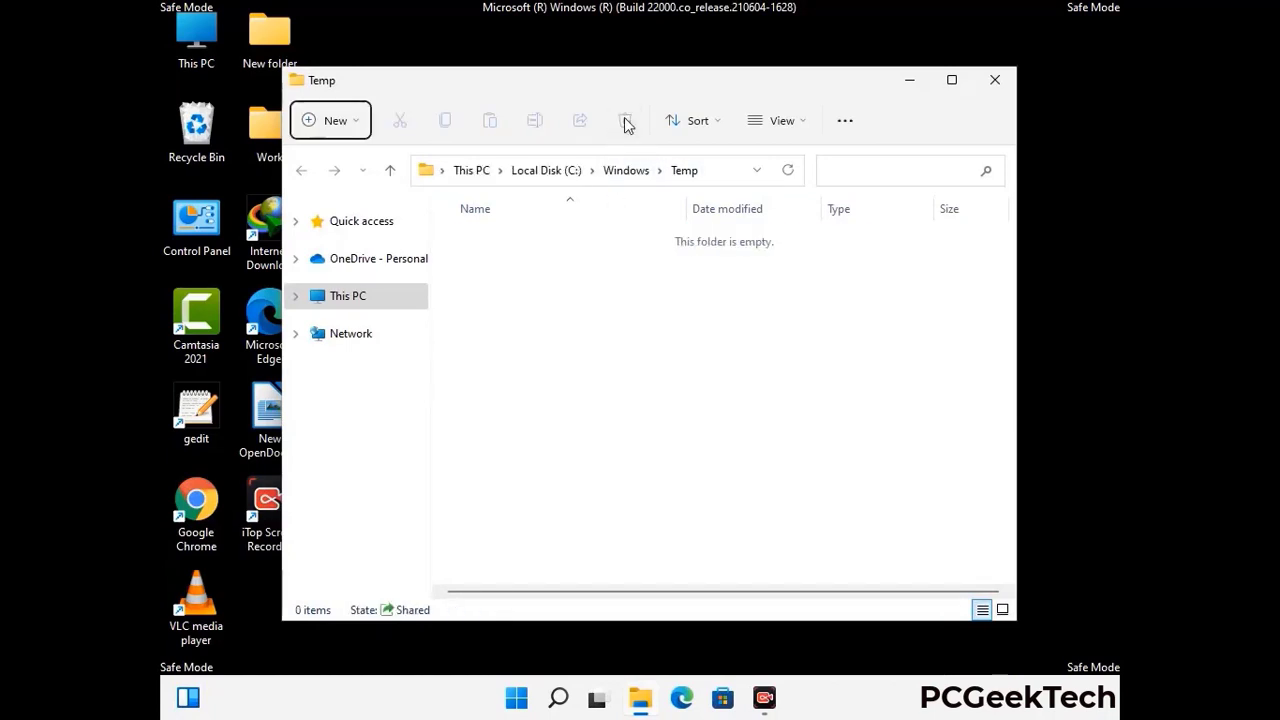
left_click(998, 84)
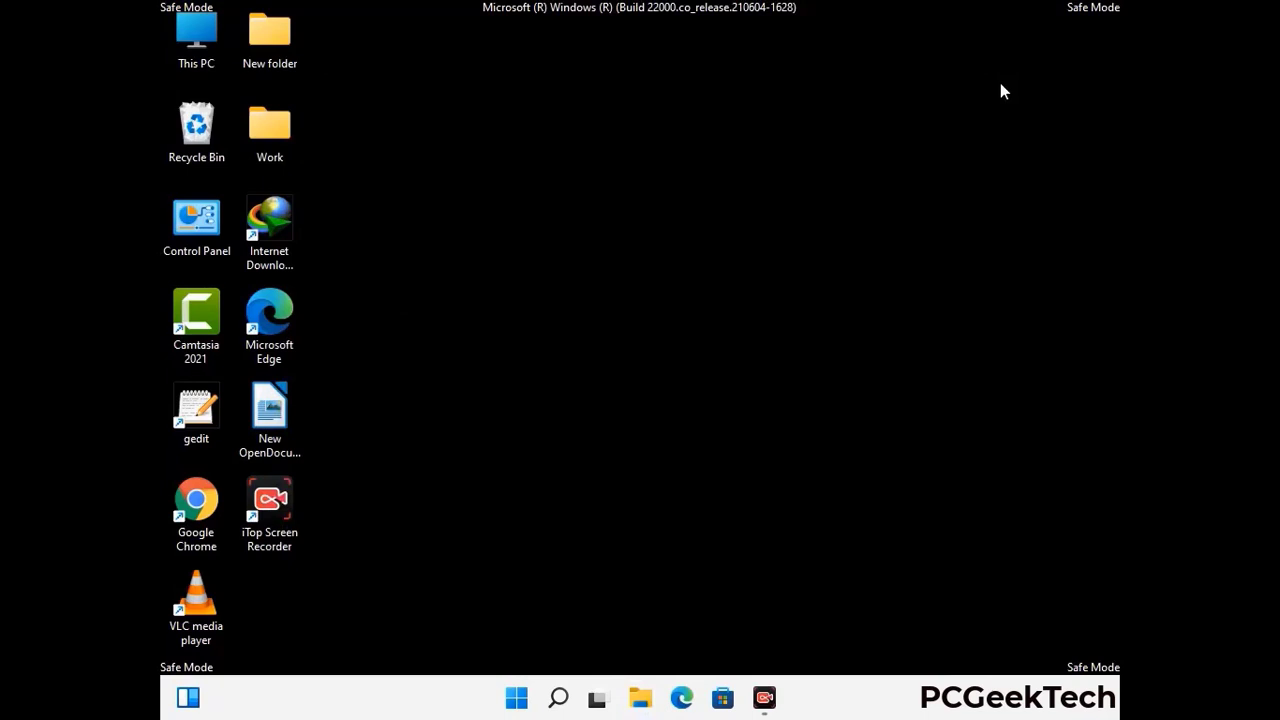
Launch regedit and expand HKEY_CURRENT_USER\Software
key("super+r")
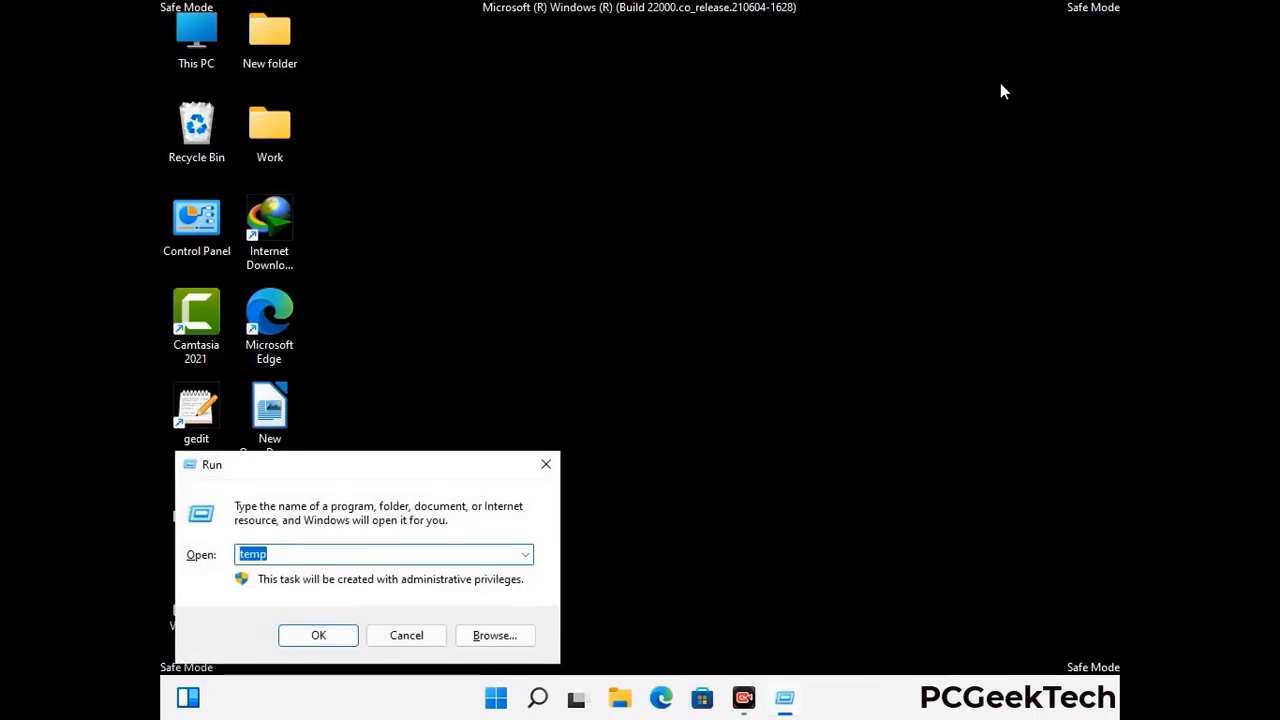
left_click_drag(390, 468, 666, 163)
type("regedit")
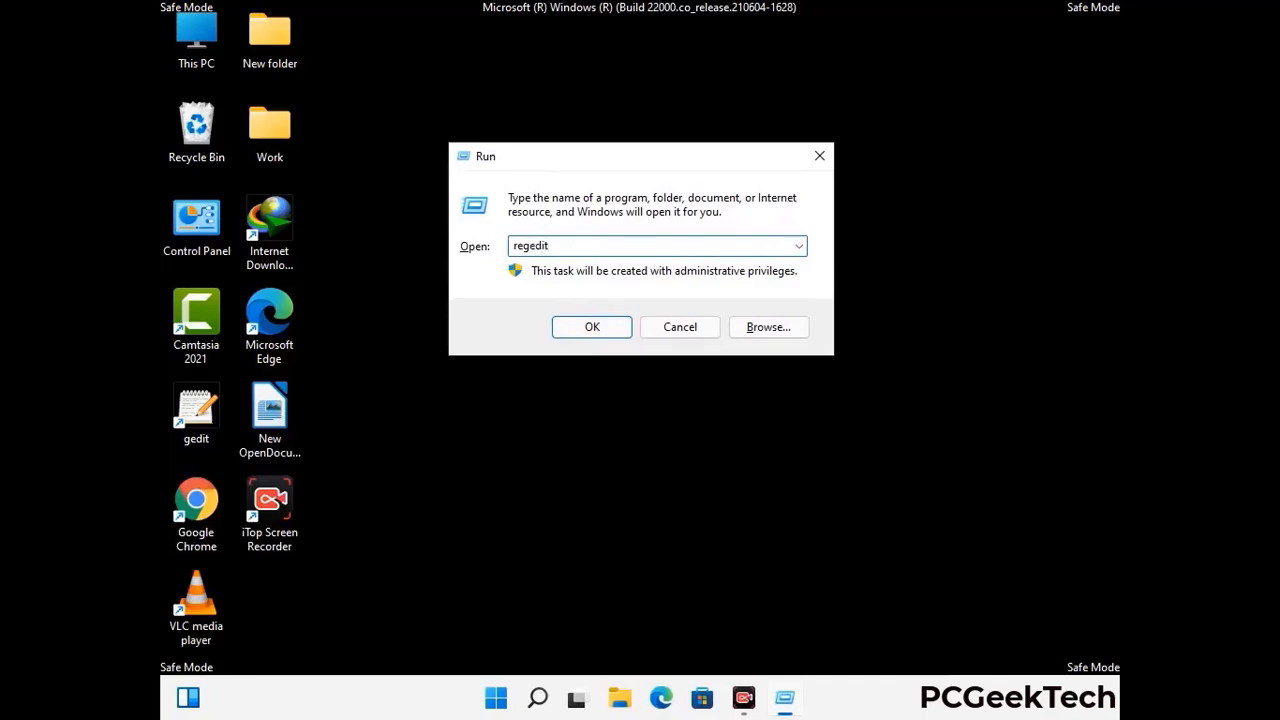
key("Return")
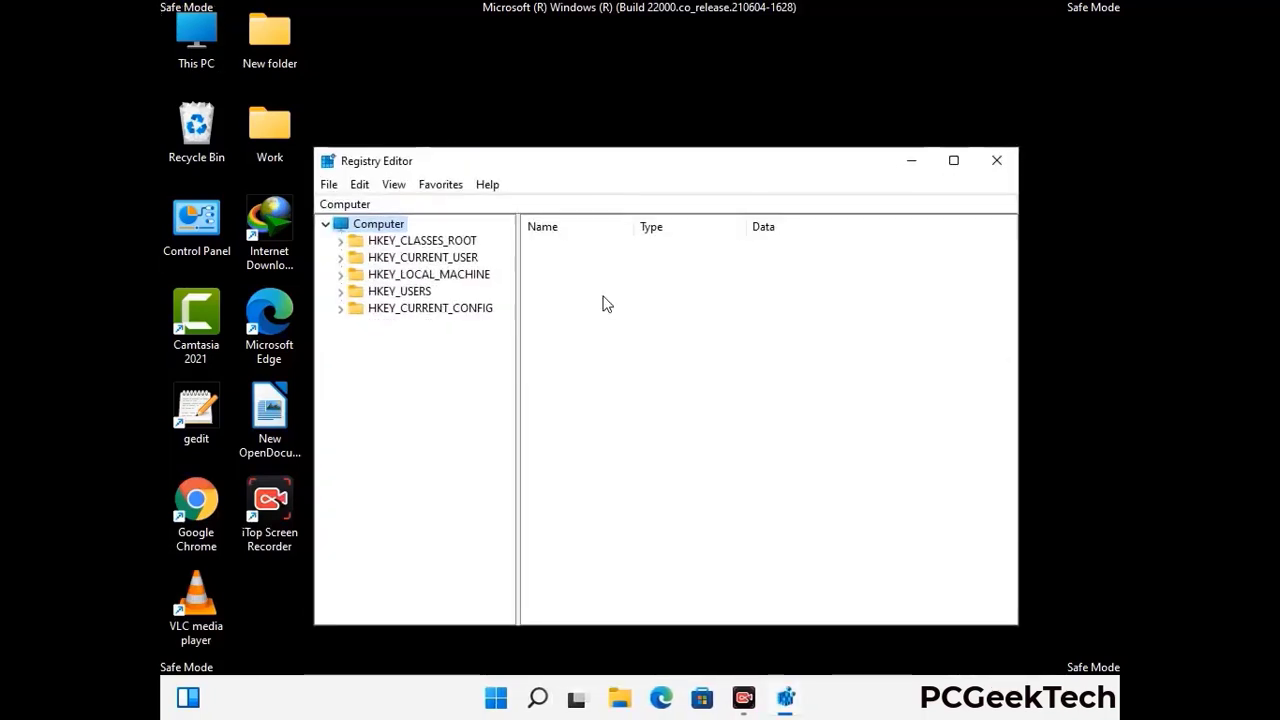
left_click(429, 274)
left_click(340, 257)
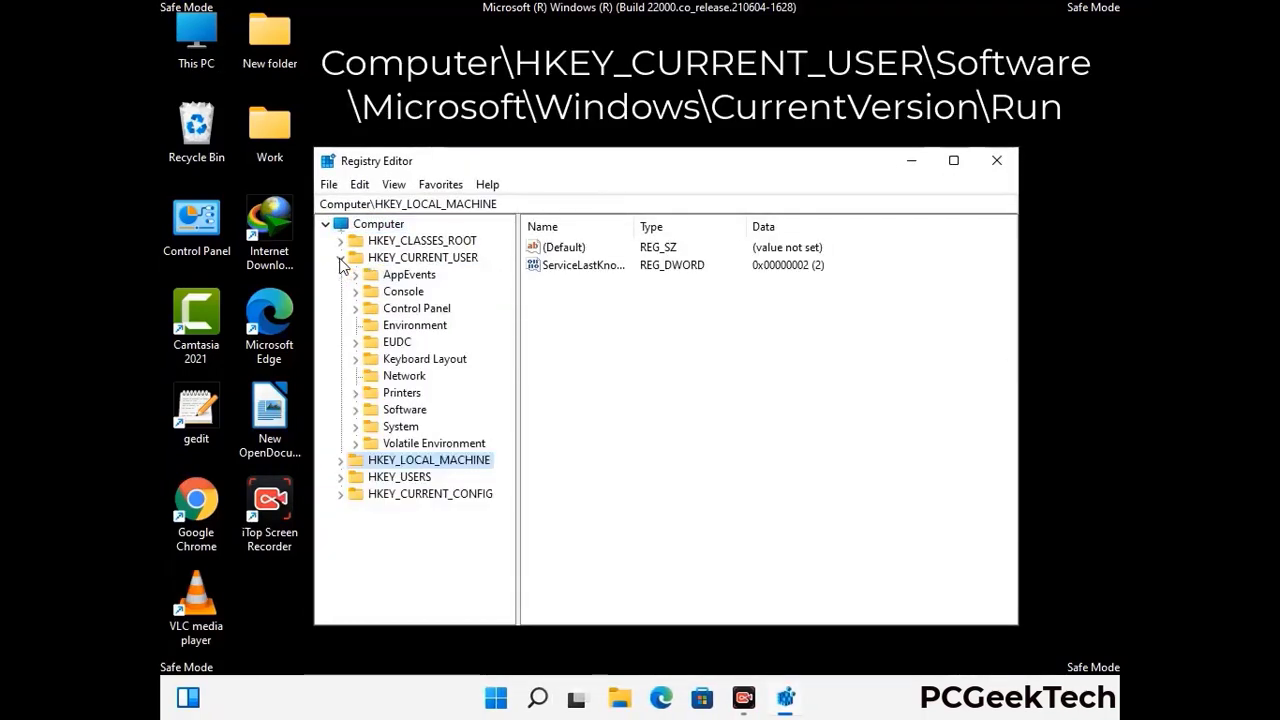
left_click(399, 412)
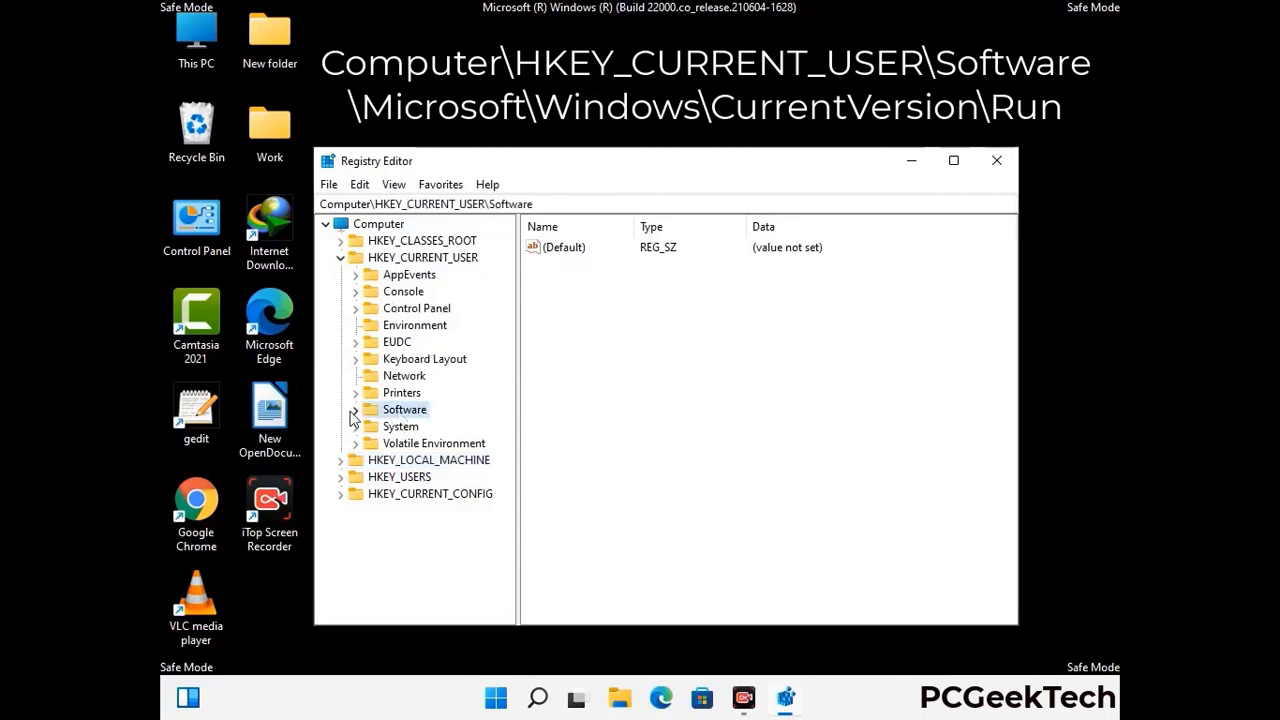
left_click(354, 410)
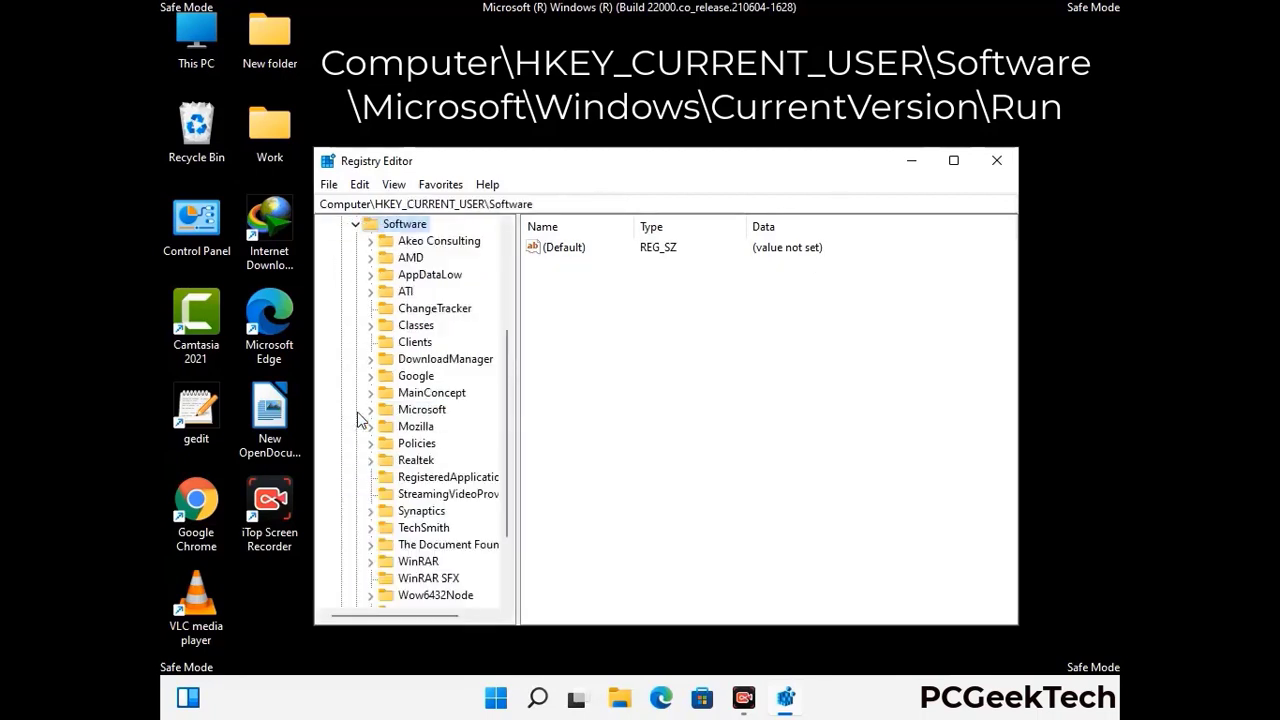
Expand Microsoft > Windows > CurrentVersion to list subkeys such as Run
double_click(420, 411)
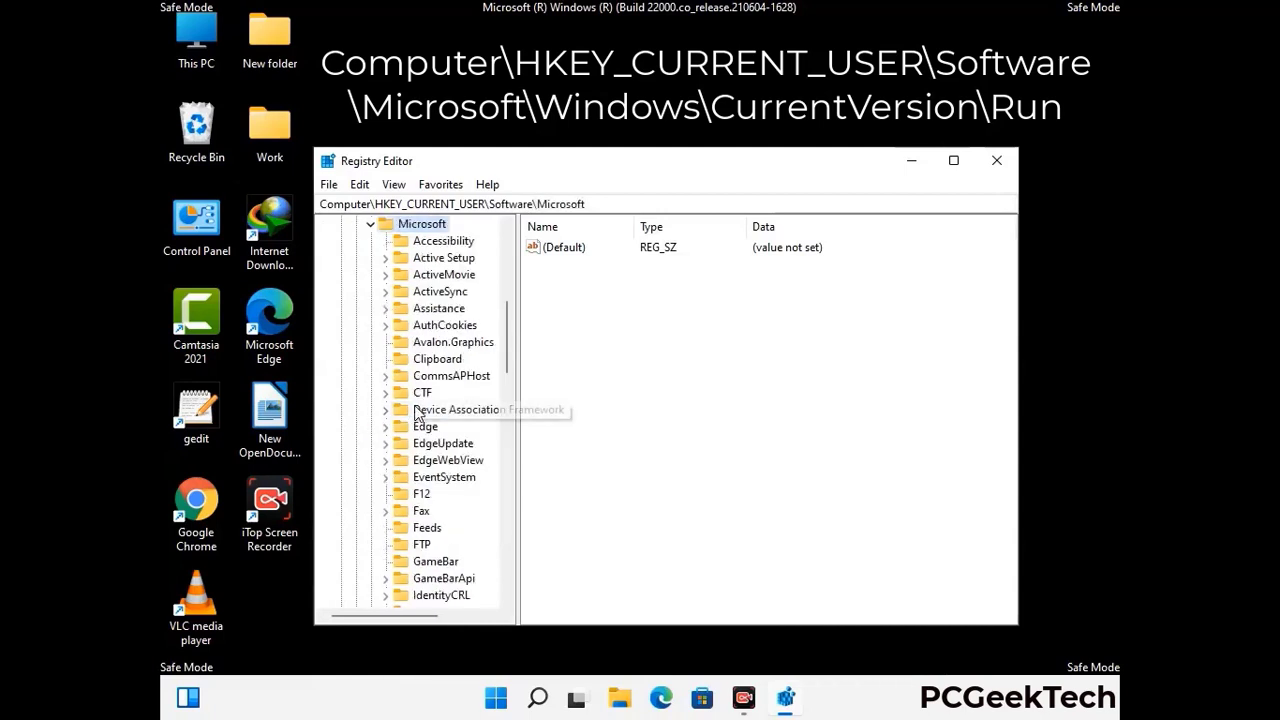
scroll(462, 435, "down", 4)
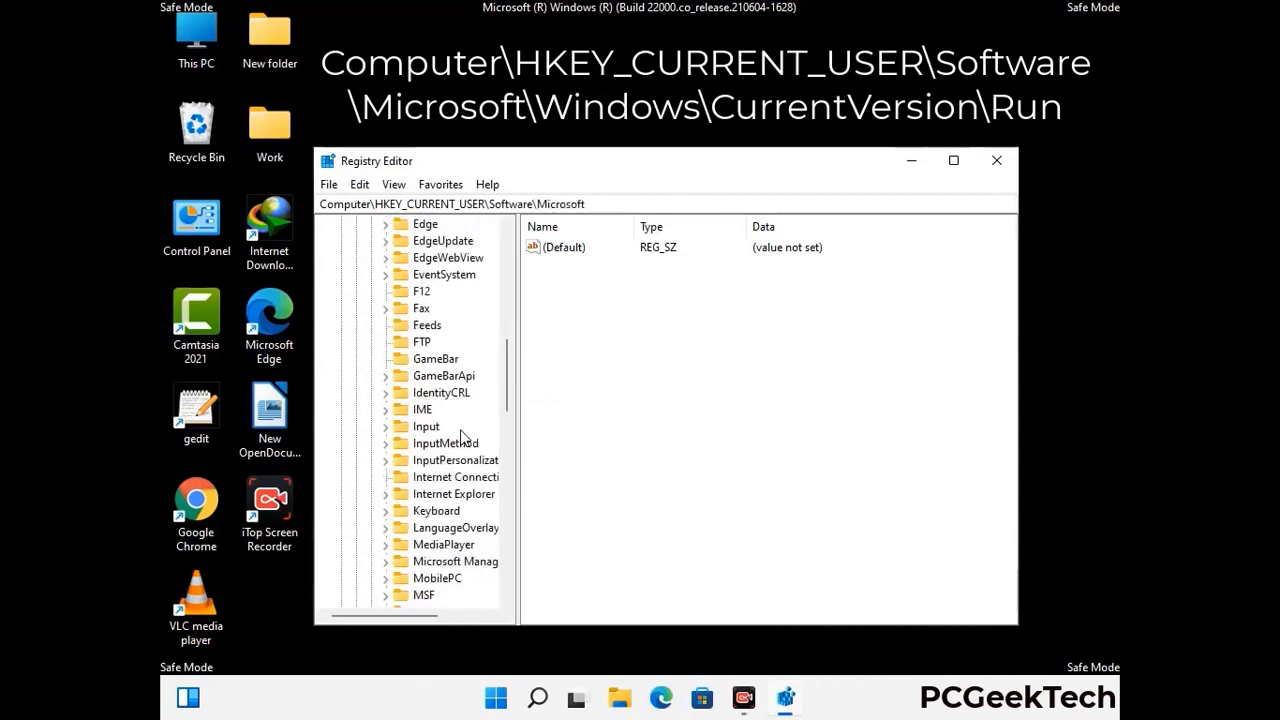
scroll(461, 435, "down", 3)
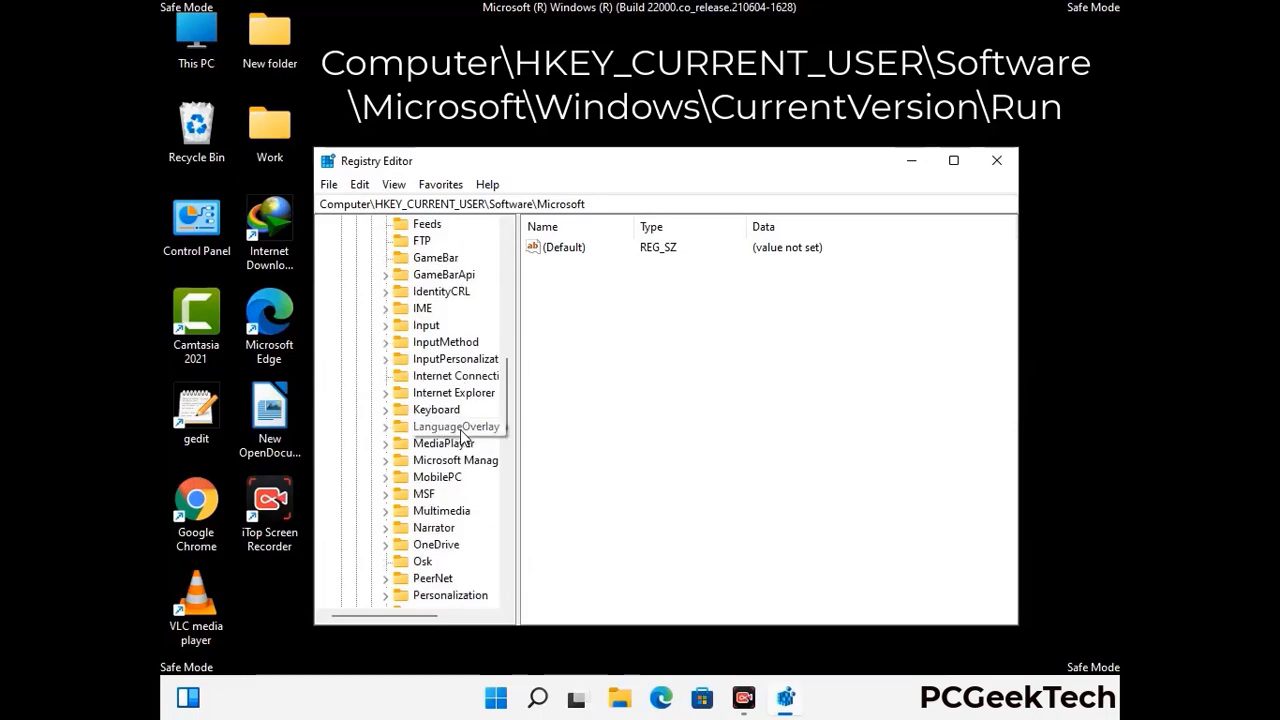
scroll(462, 435, "down", 6)
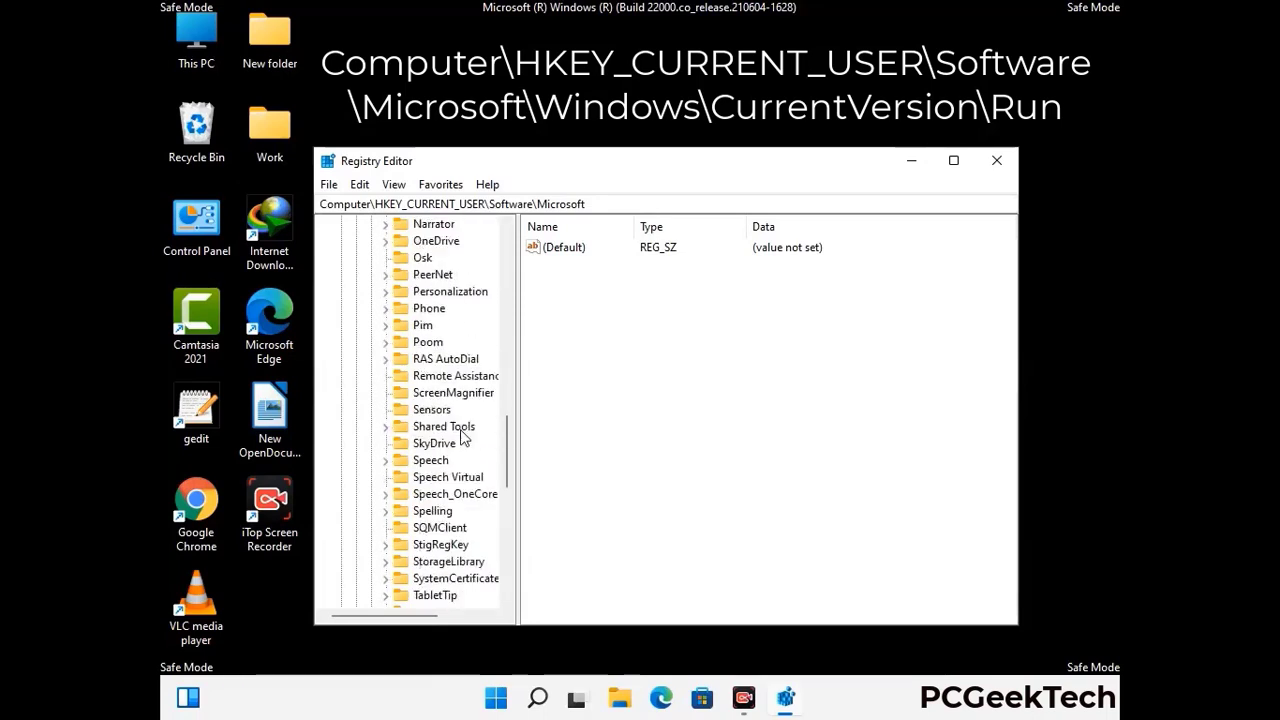
scroll(462, 435, "down", 4)
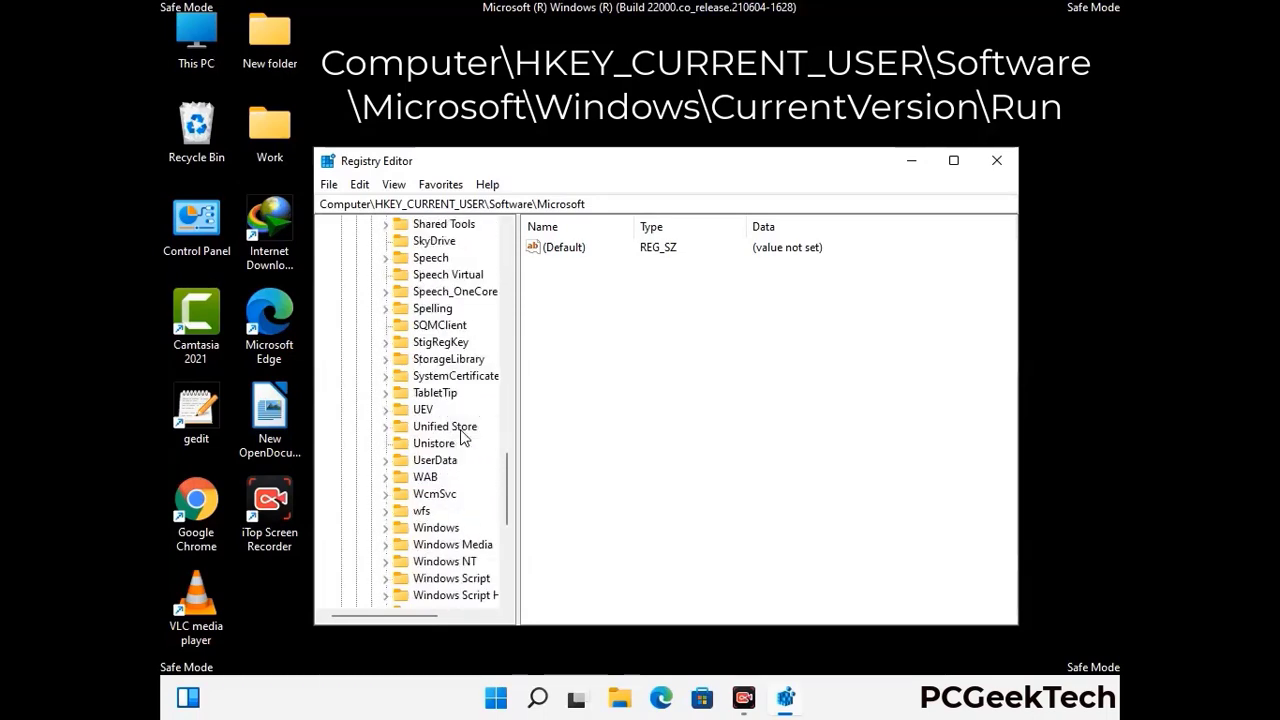
double_click(440, 477)
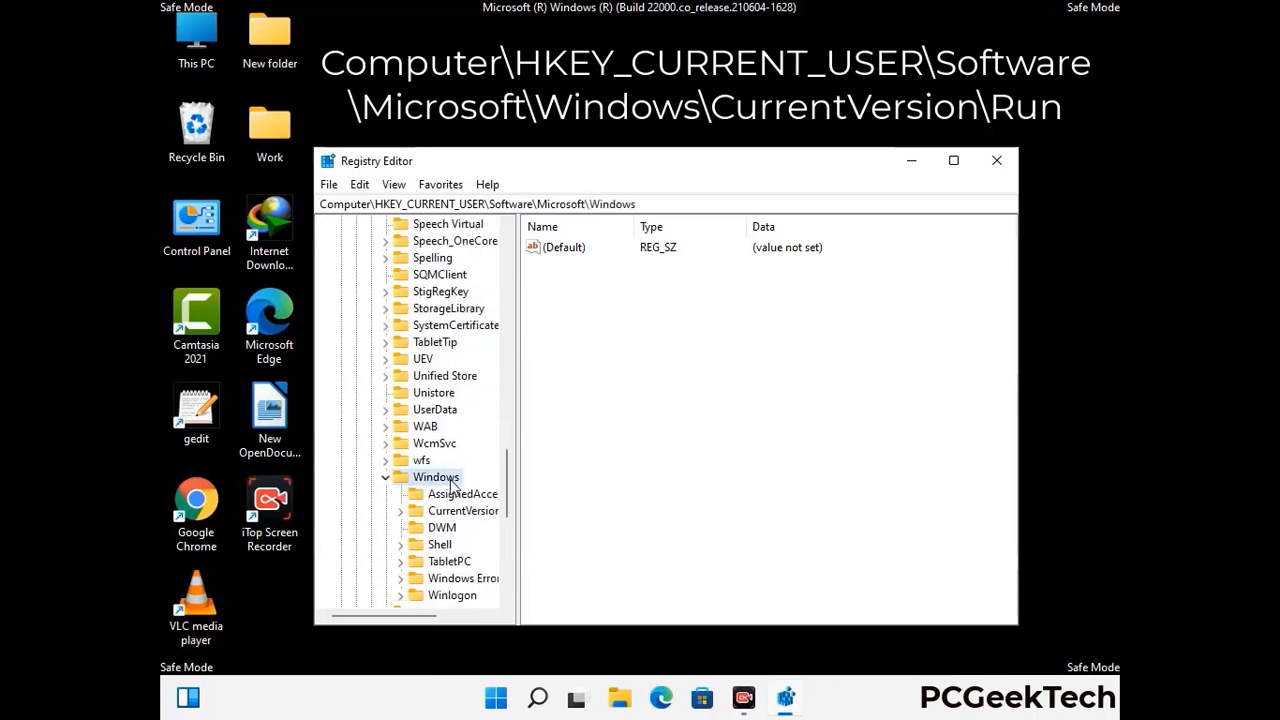
scroll(466, 472, "down", 1)
double_click(466, 462)
scroll(462, 445, "down", 3)
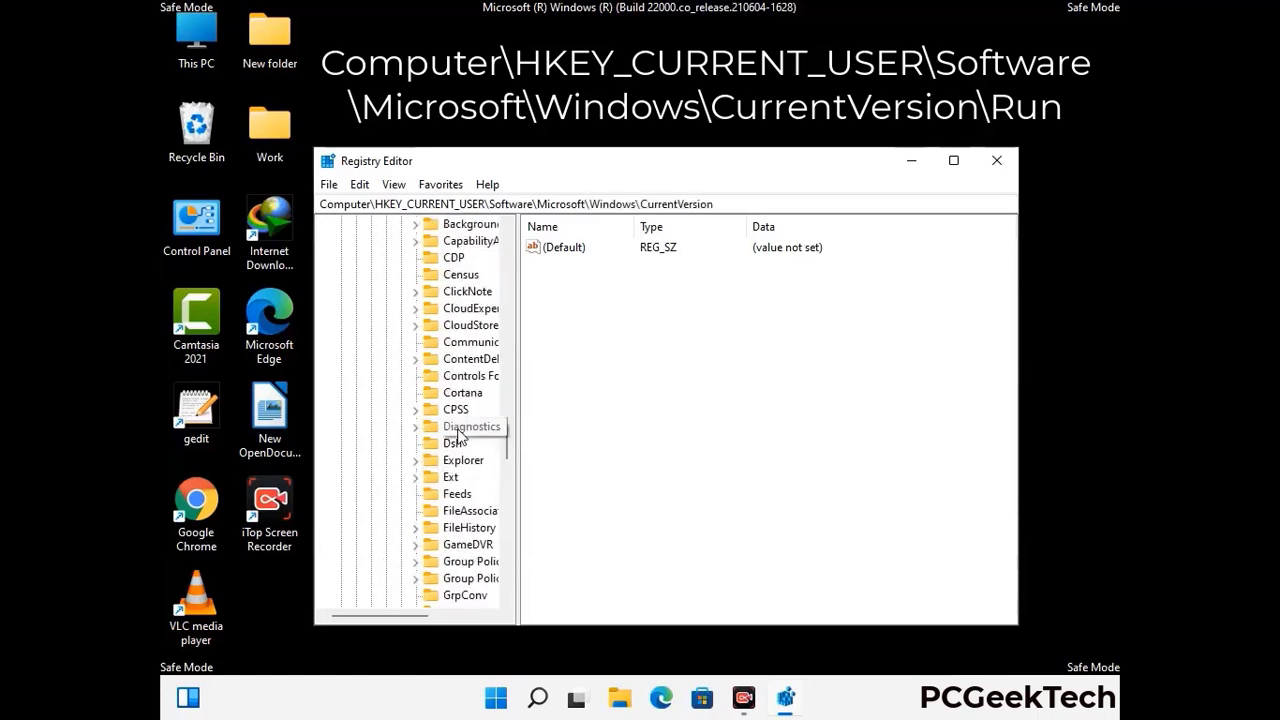
scroll(460, 435, "down", 4)
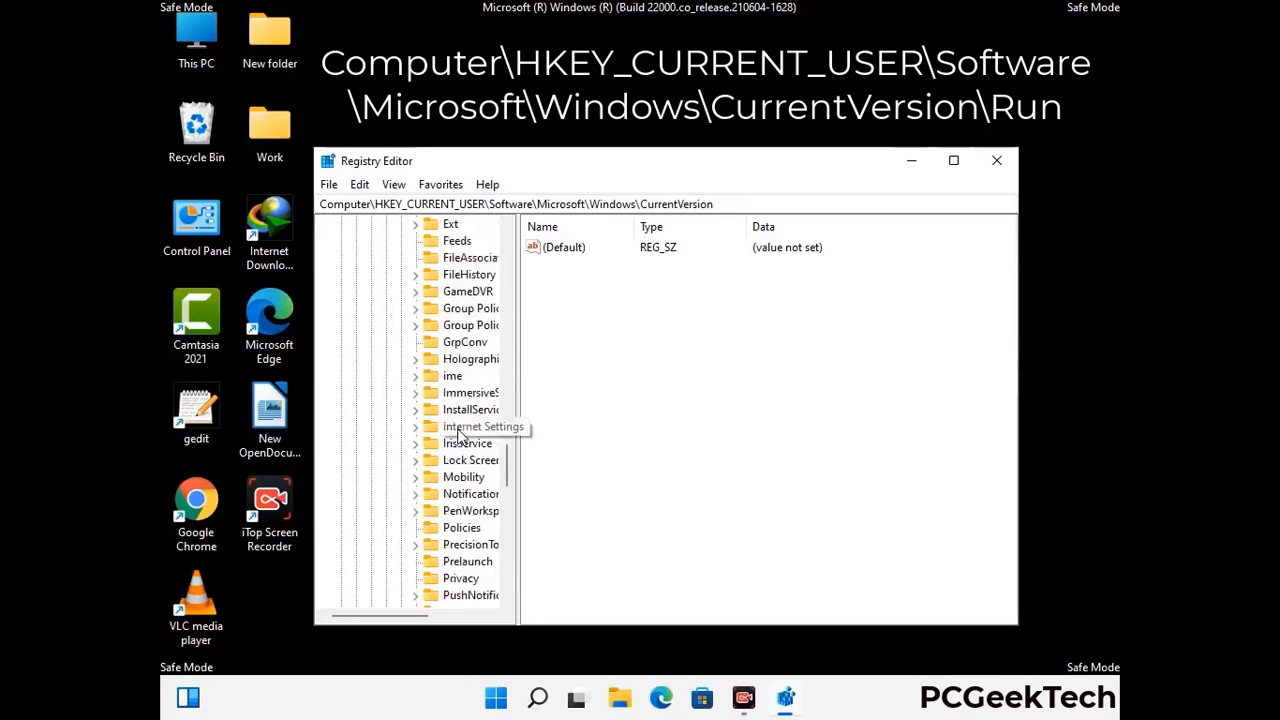
scroll(458, 436, "down", 1)
scroll(458, 436, "down", 1)
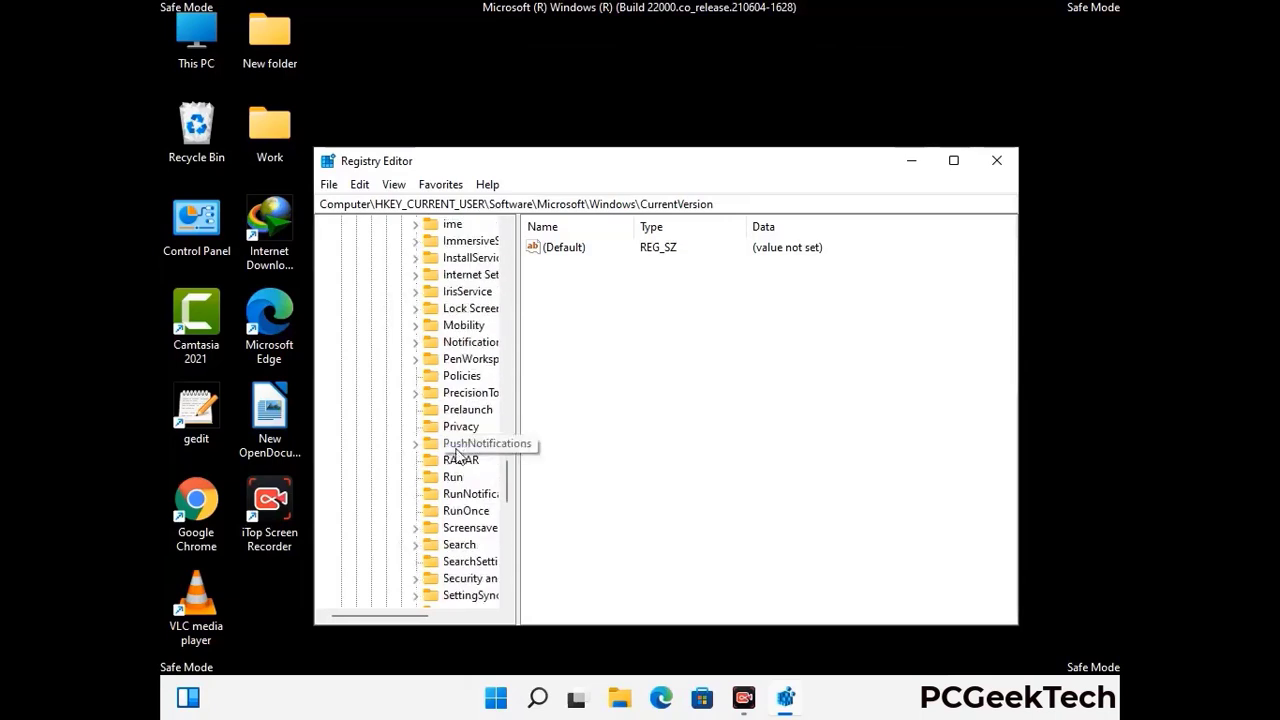
Delete the ScreenRec startup value from the Run key, leaving IDMan, MicrosoftEdge and OneDrive
left_click(453, 477)
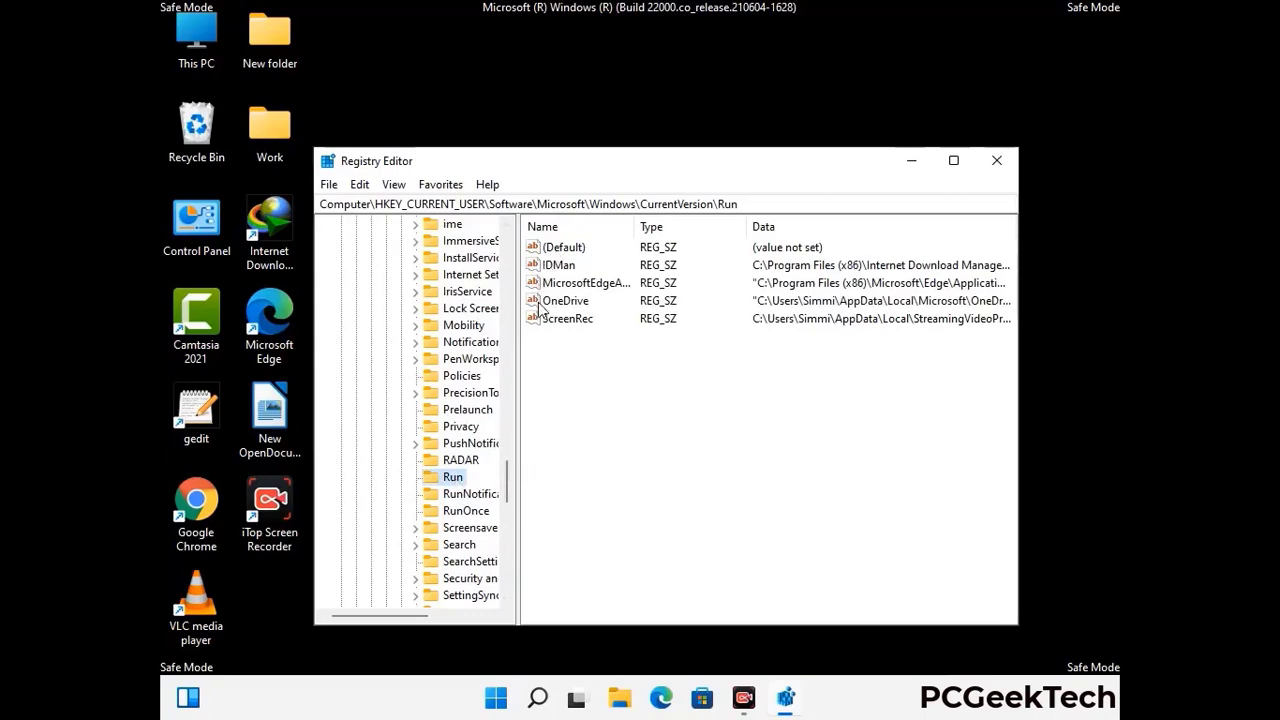
left_click(566, 320)
left_click(579, 322)
right_click(578, 321)
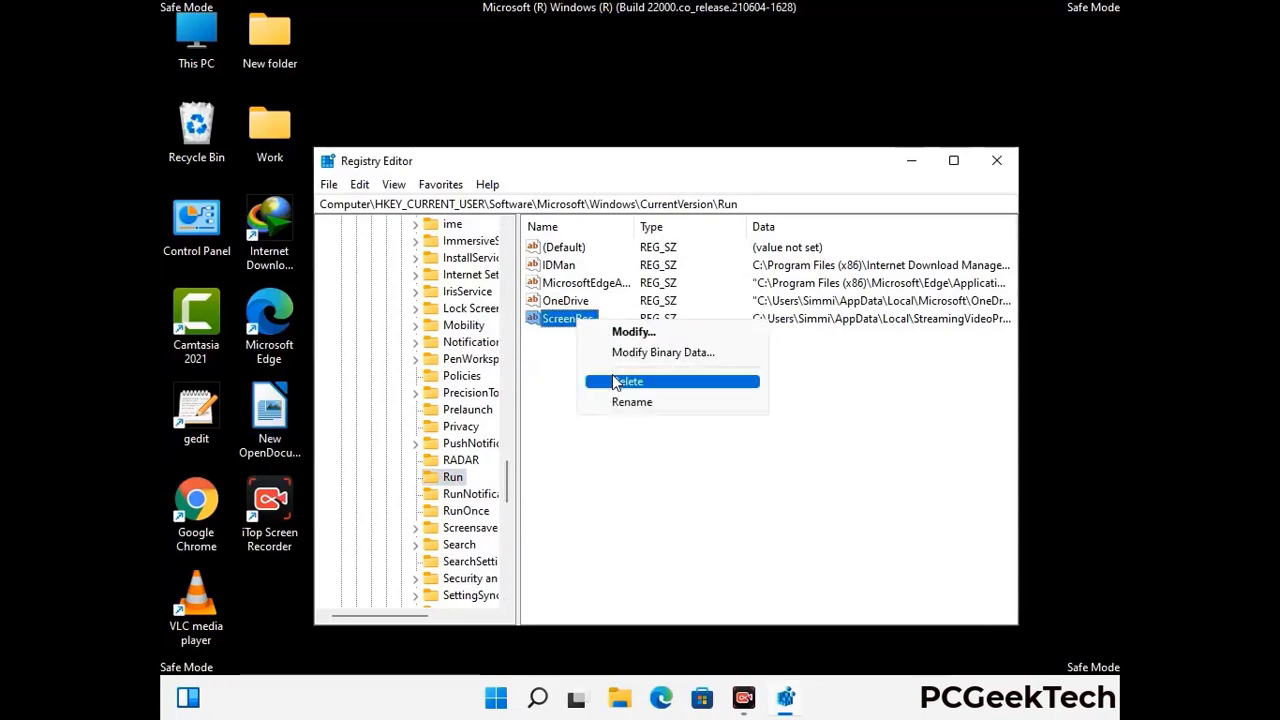
left_click(614, 381)
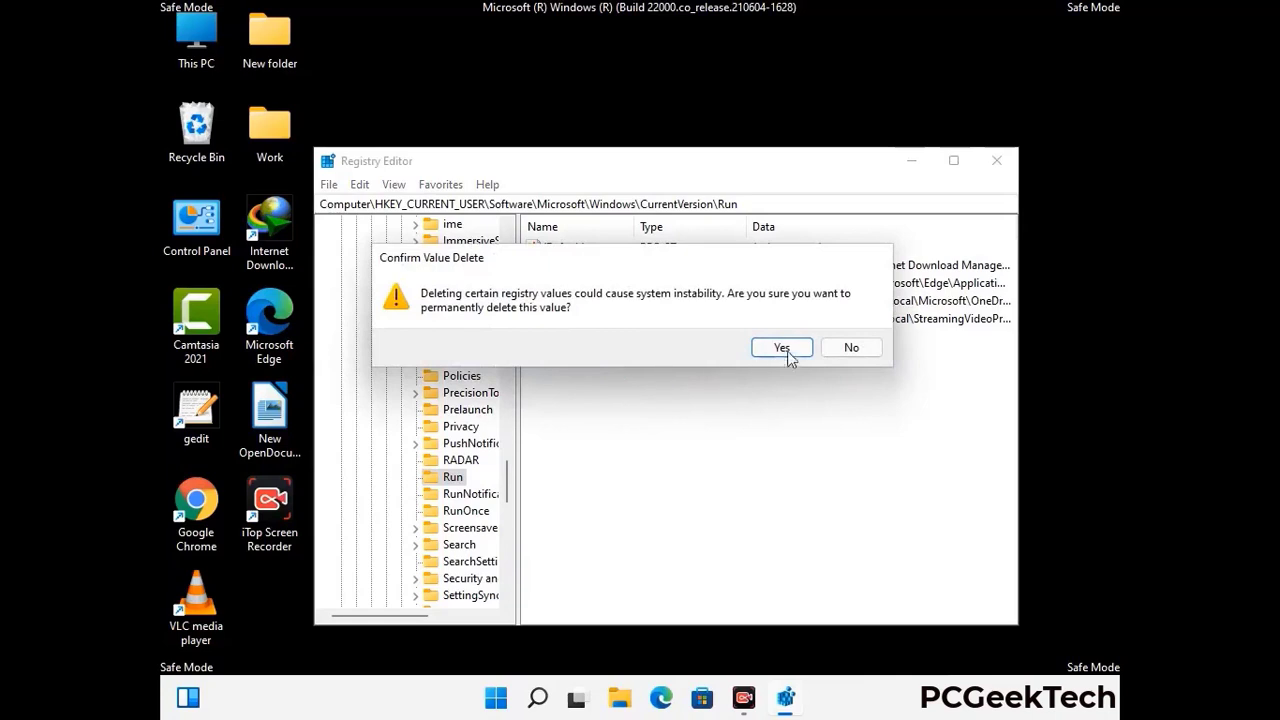
left_click(781, 347)
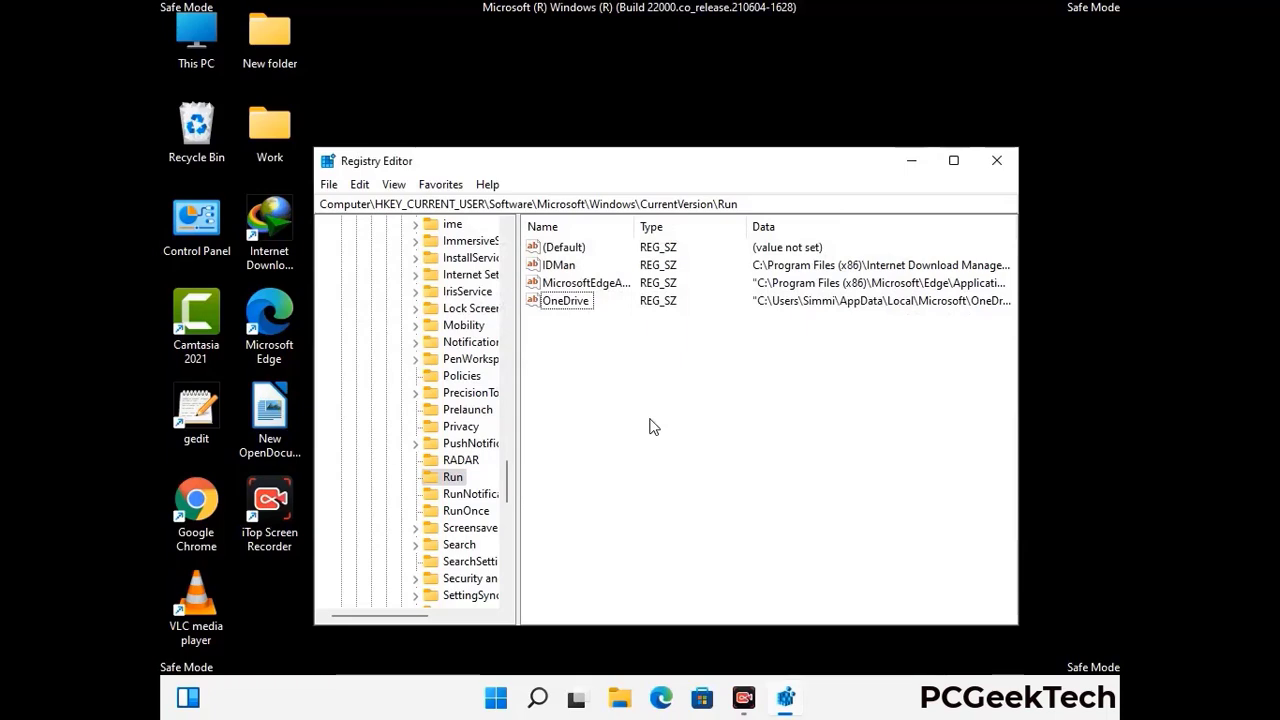
Search the registry for 'Virus Name', cancel the search, and close Registry Editor
key("ctrl+f")
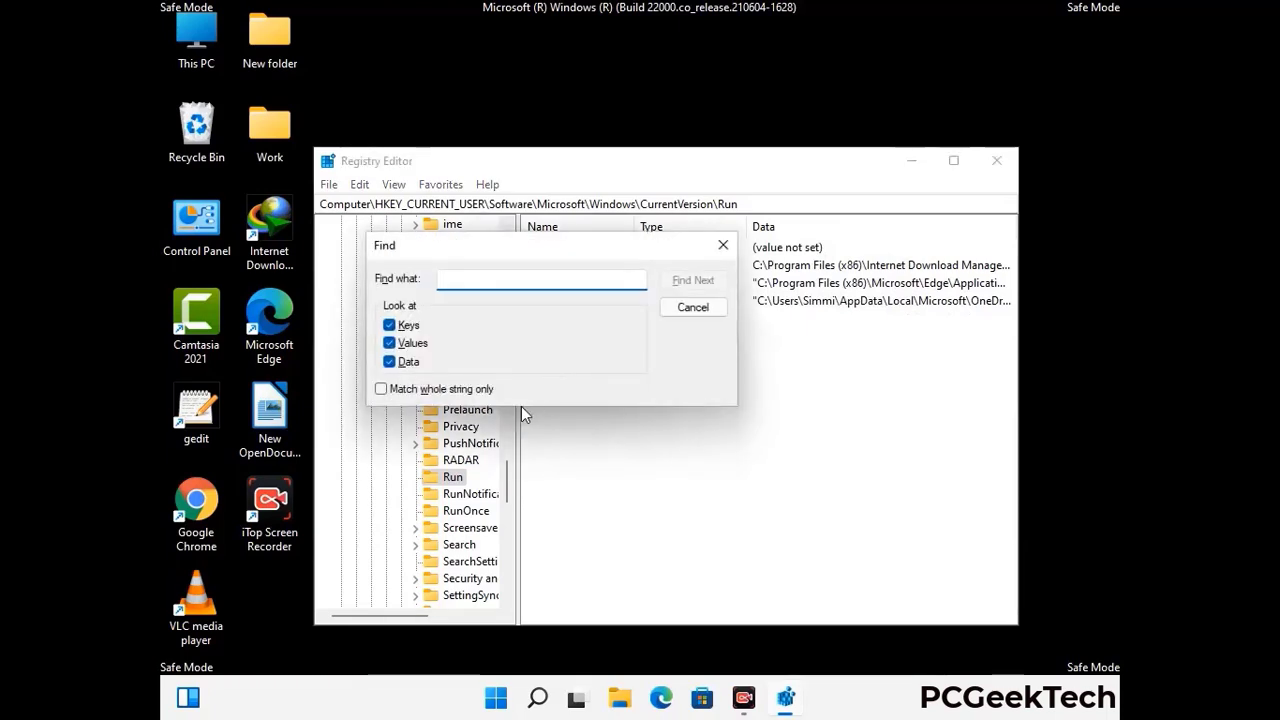
type("Virus Name")
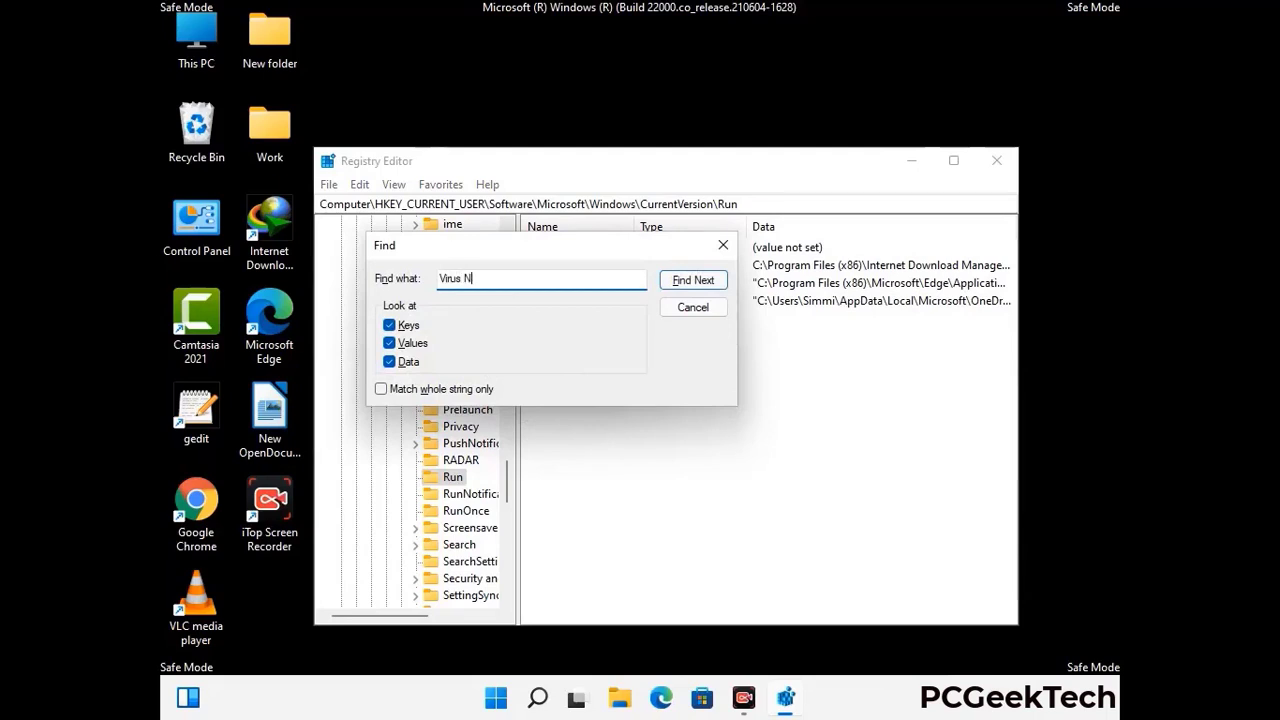
left_click(678, 283)
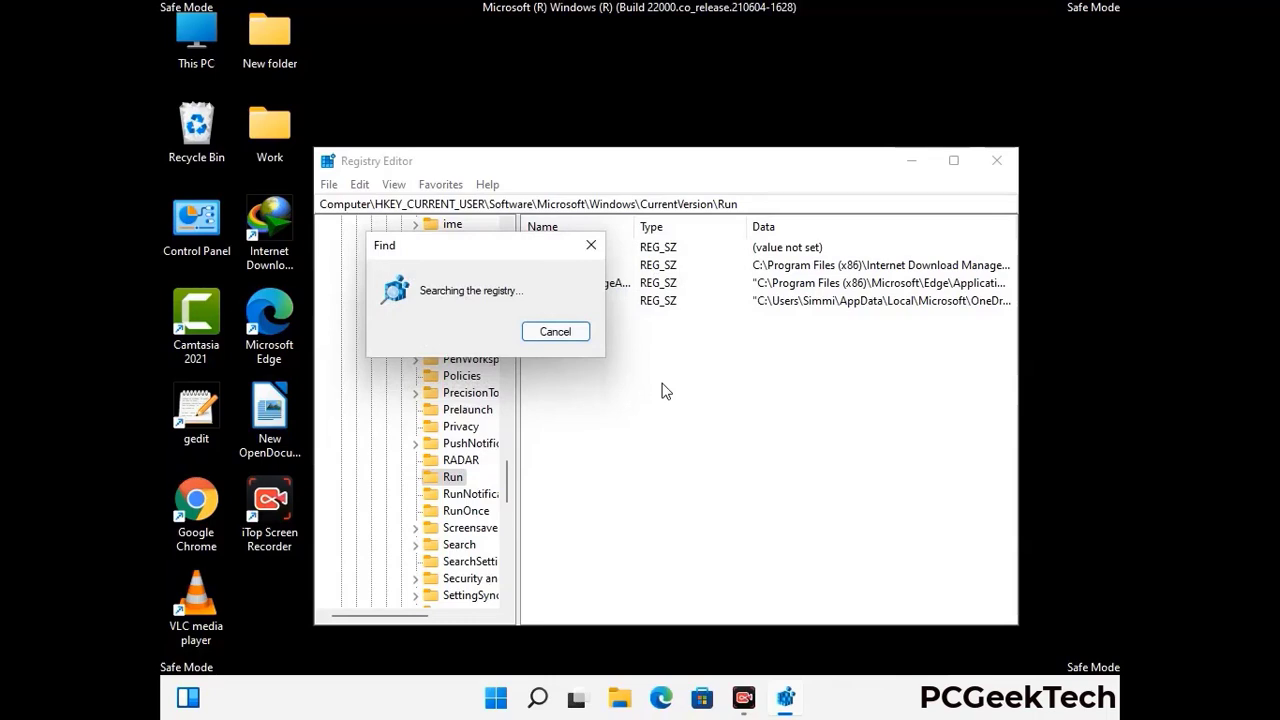
left_click(595, 248)
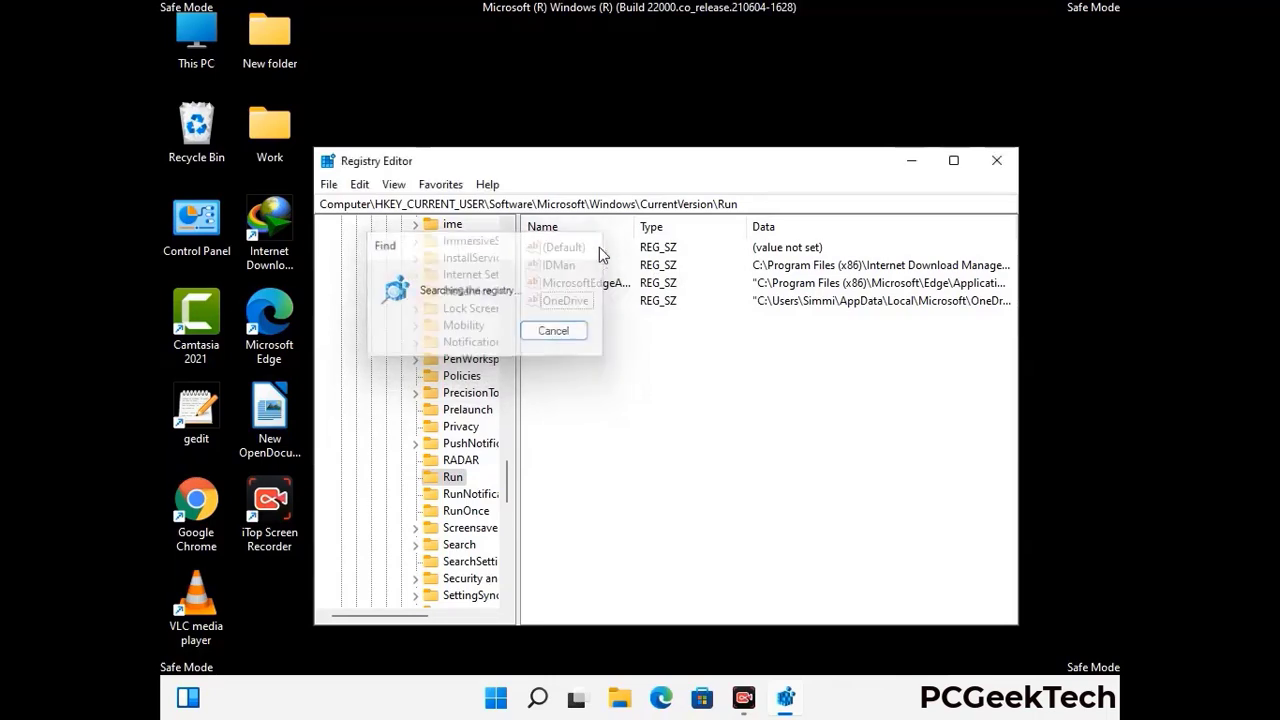
left_click(998, 163)
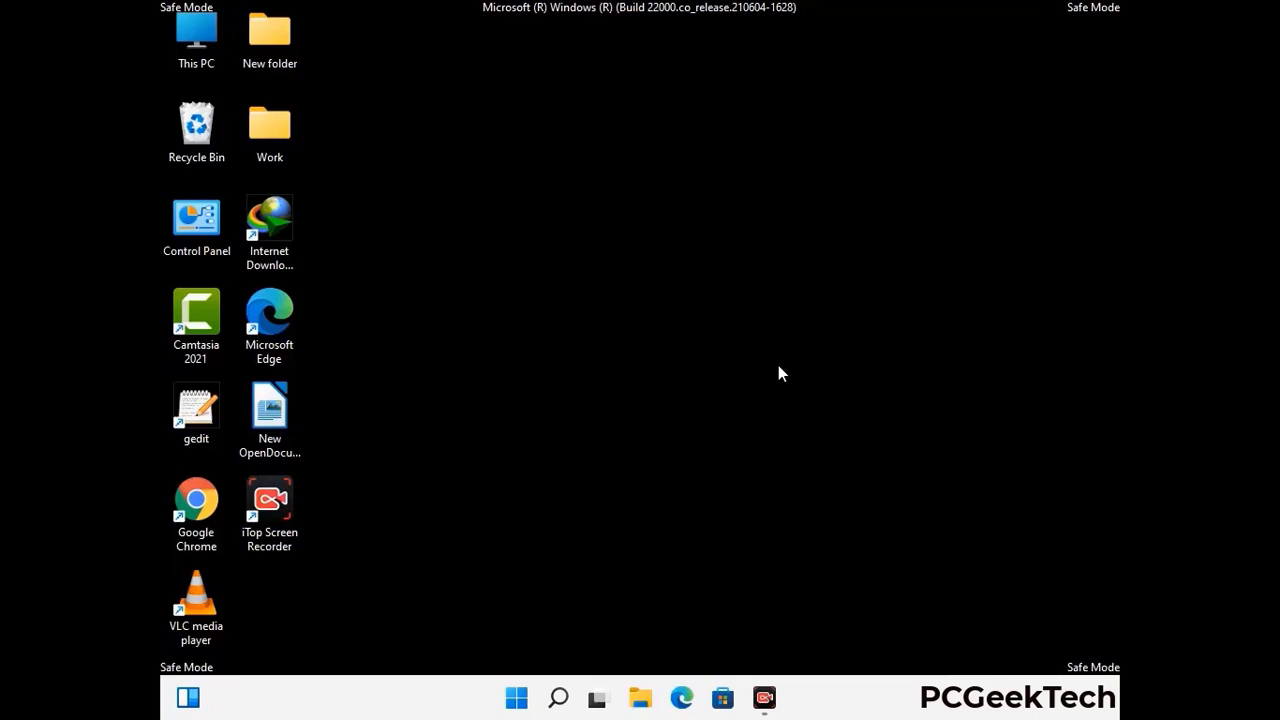
Launch msconfig and clear the Safe boot option in its Boot settings
key("super+r")
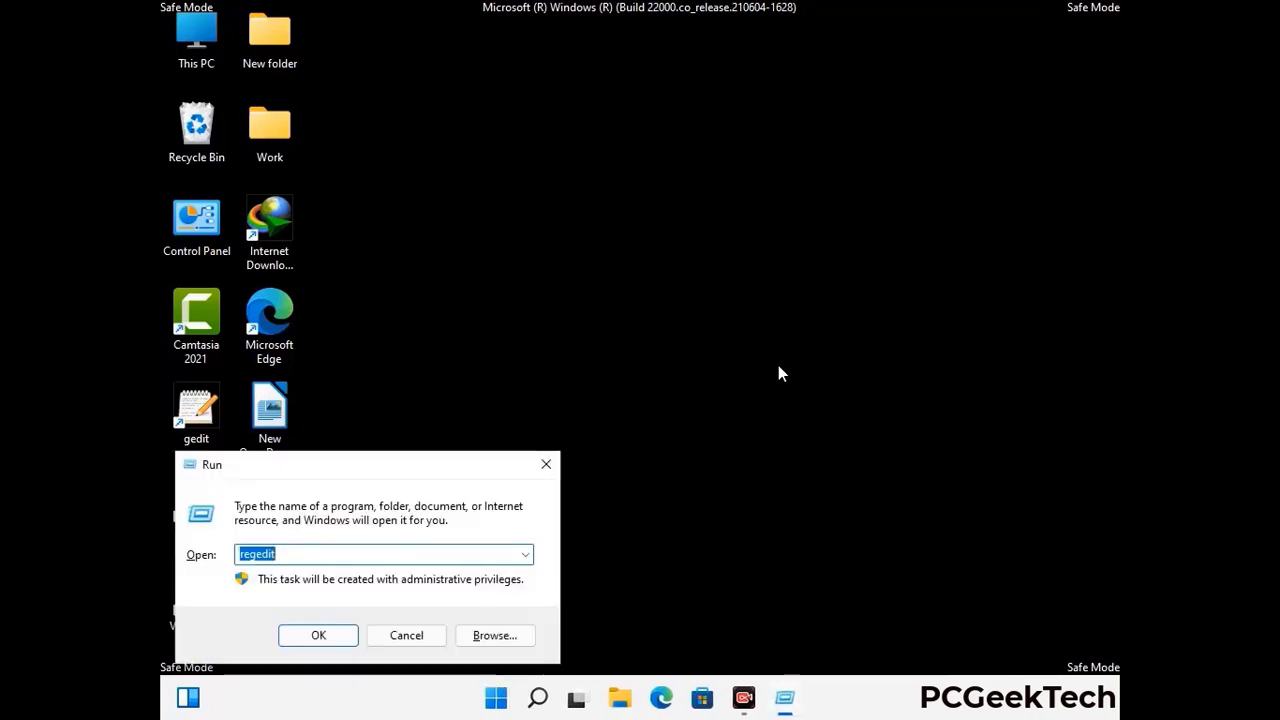
left_click_drag(371, 463, 654, 193)
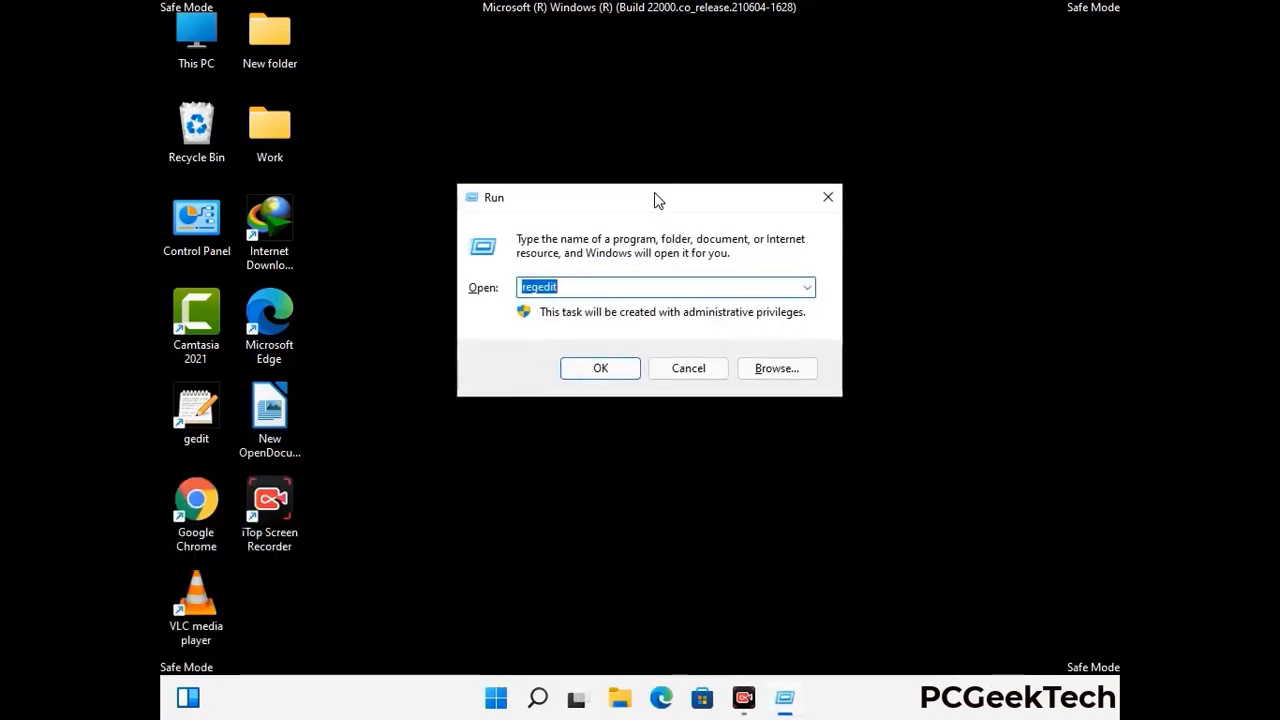
type("msconfig")
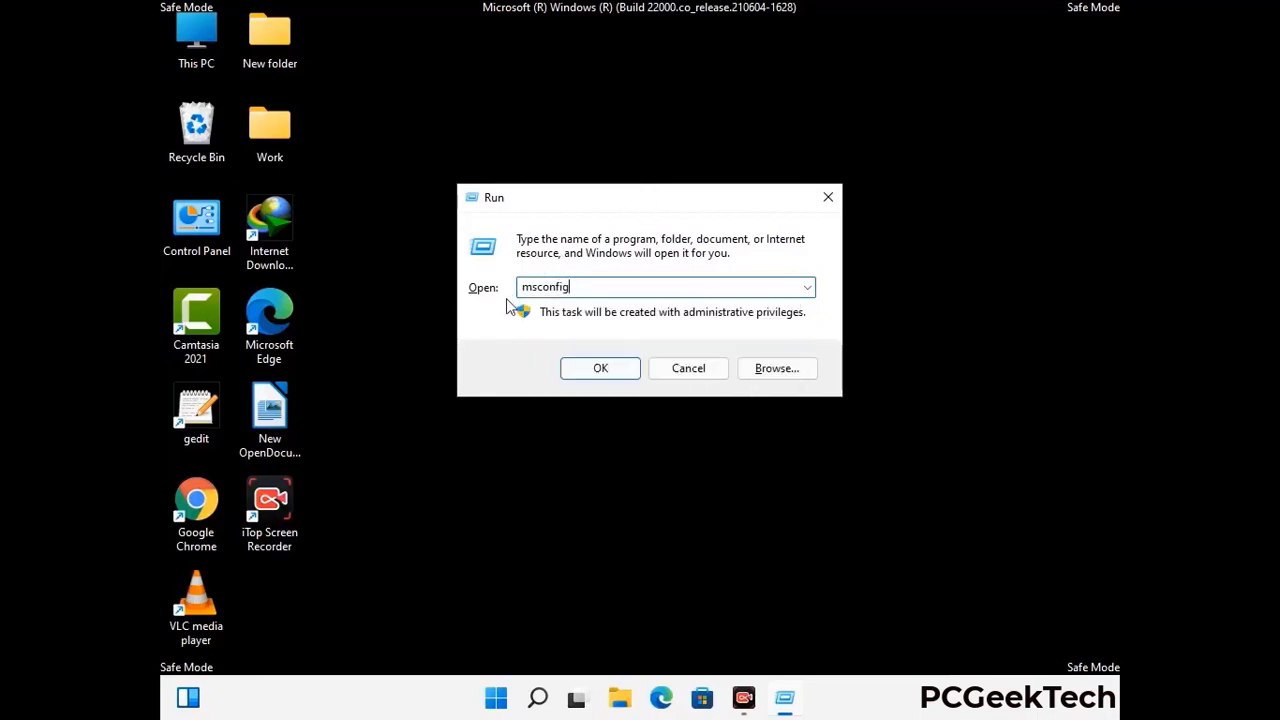
left_click(594, 368)
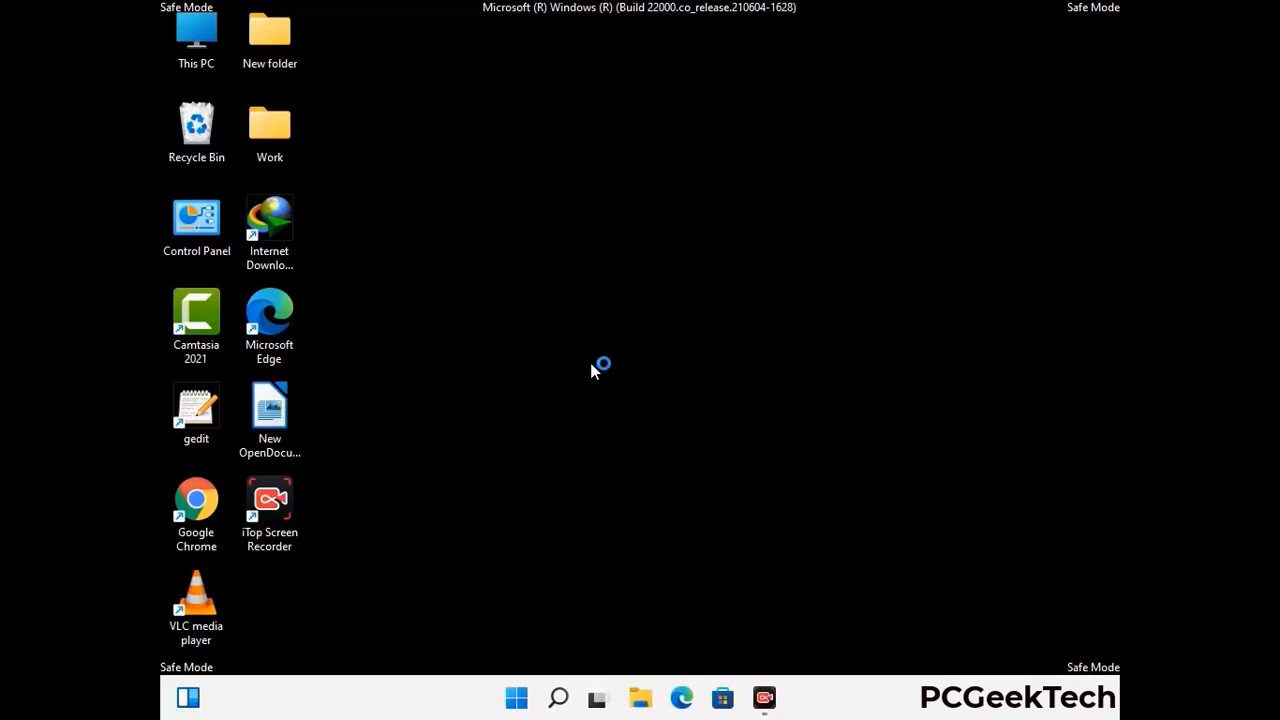
left_click(441, 201)
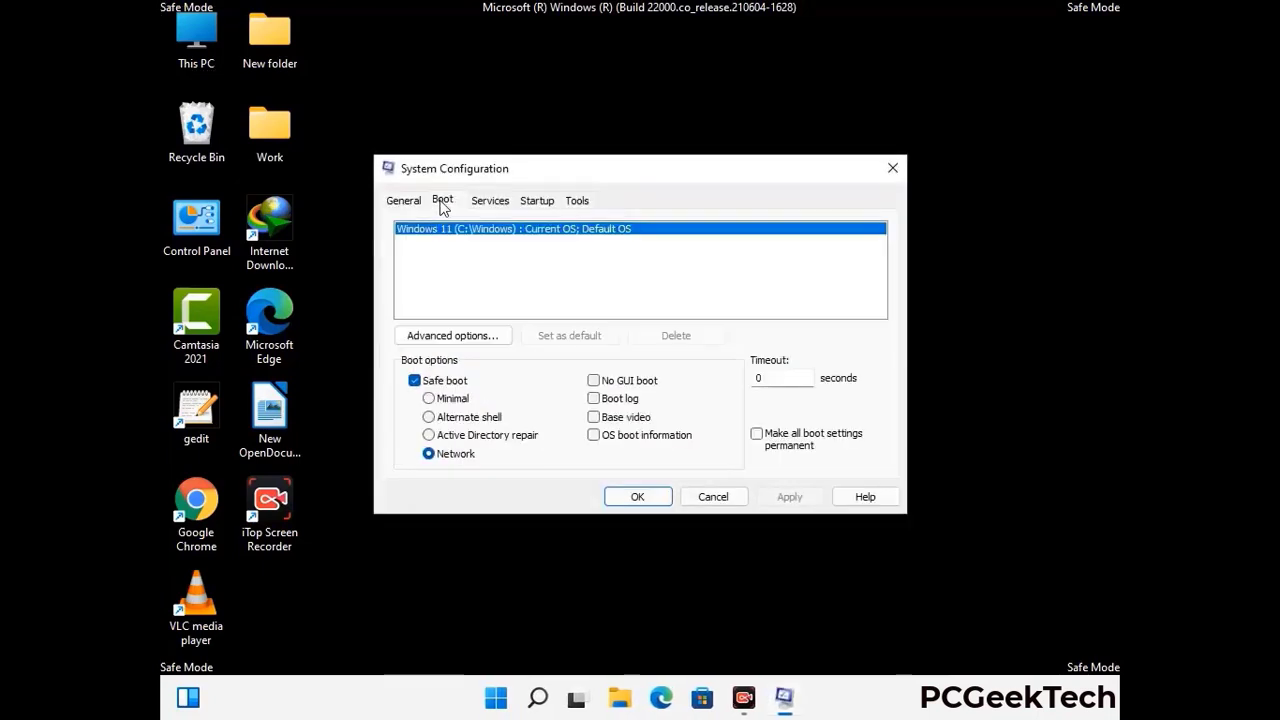
left_click(414, 381)
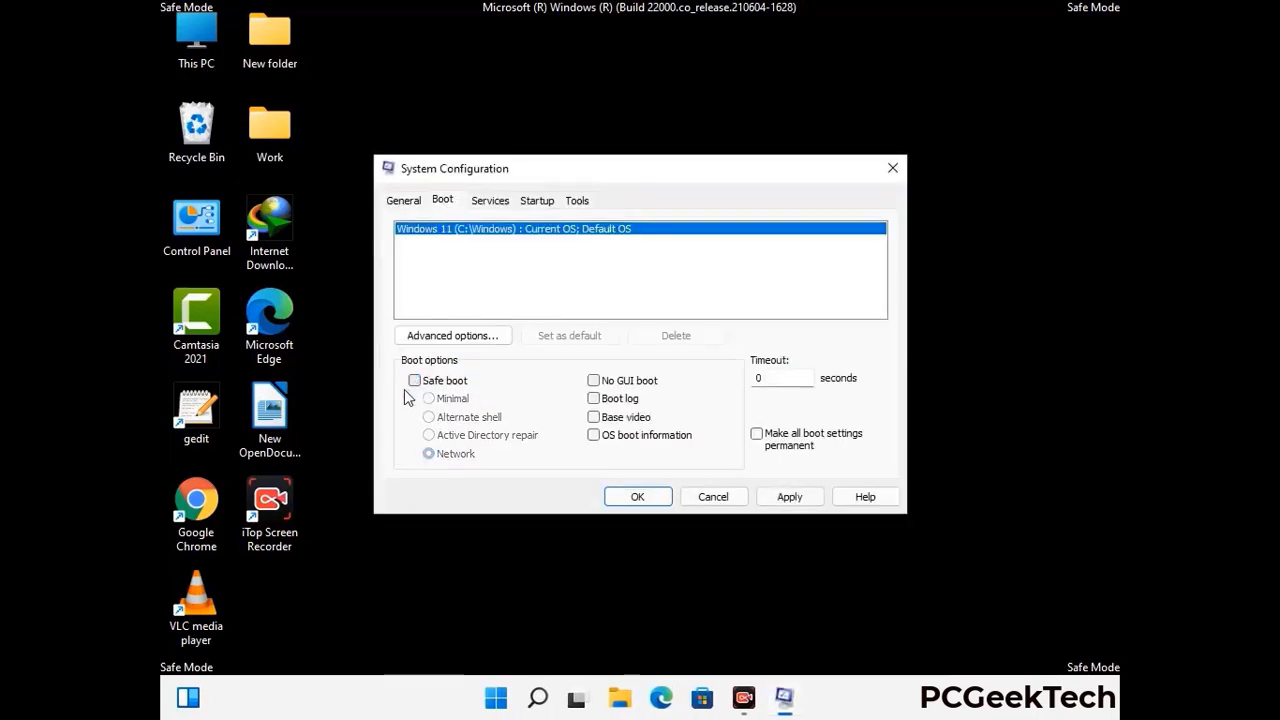